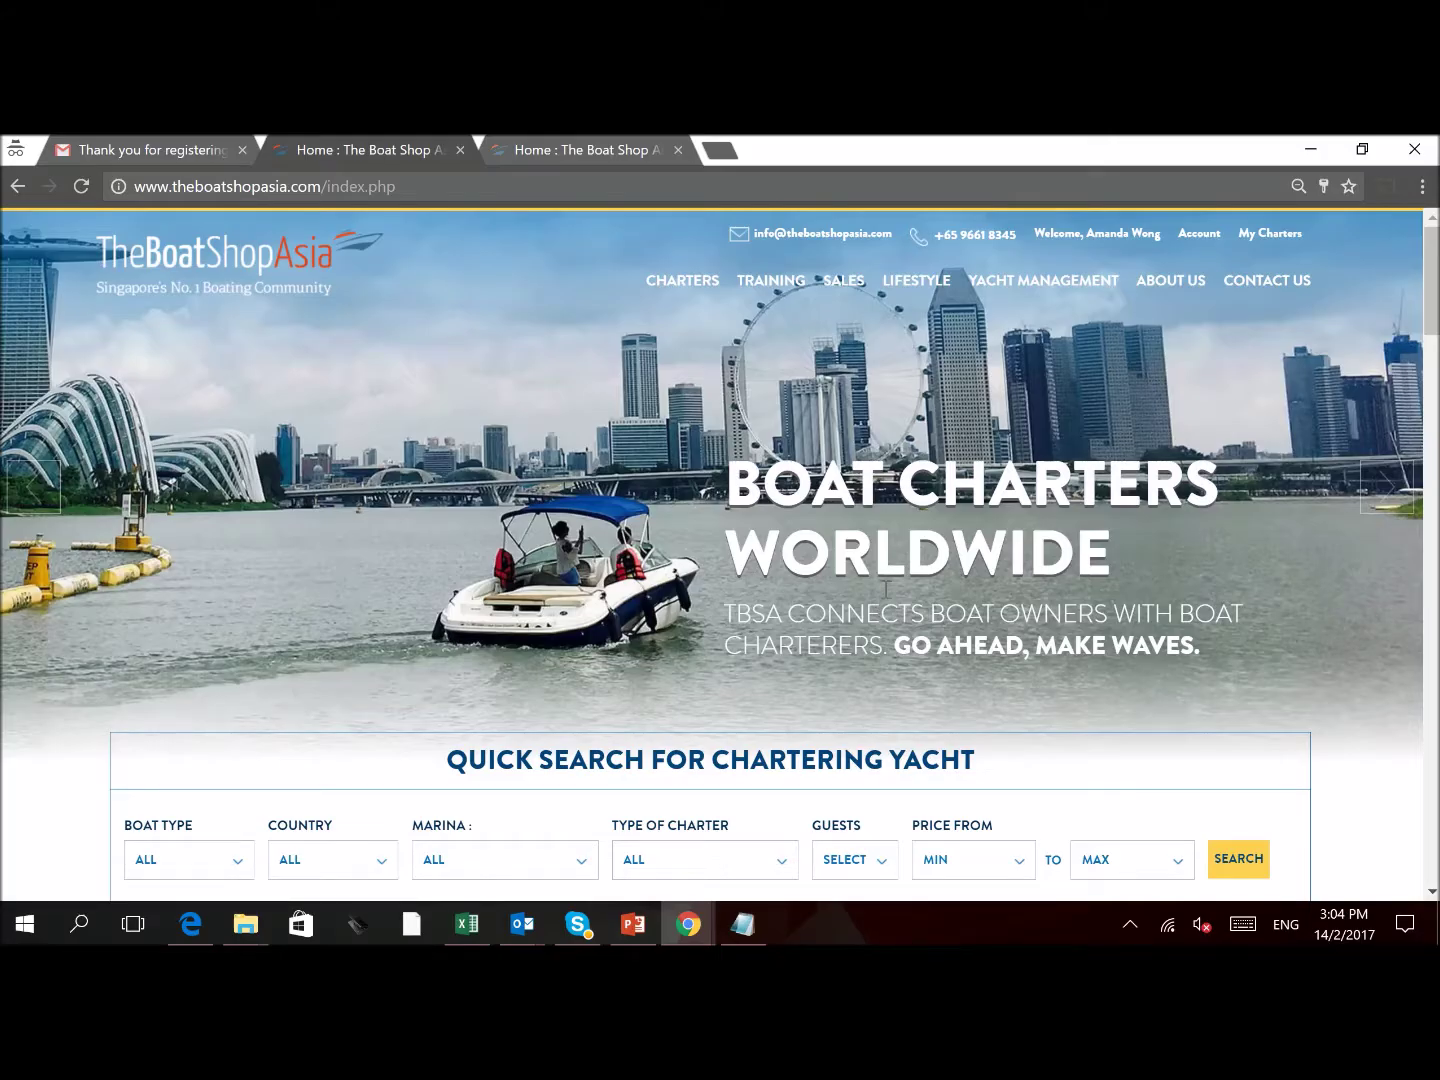
Reach the blank Add New Boat form from the Boat Owner plan's List Your Boat option
mouse_move(1199, 233)
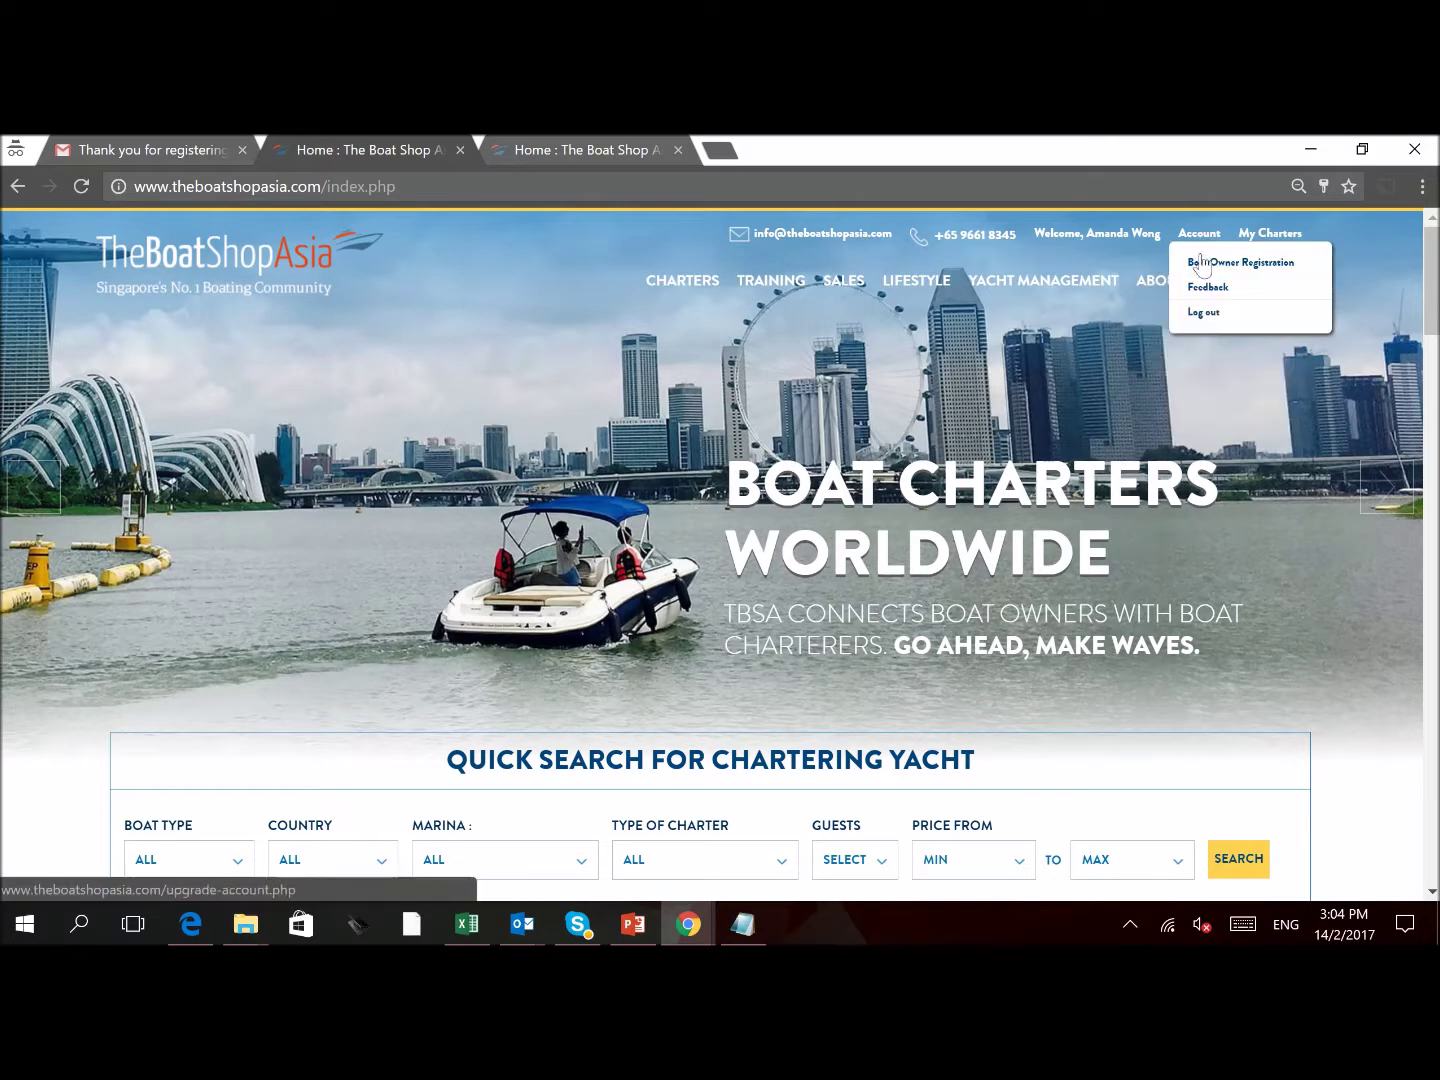
click(1199, 266)
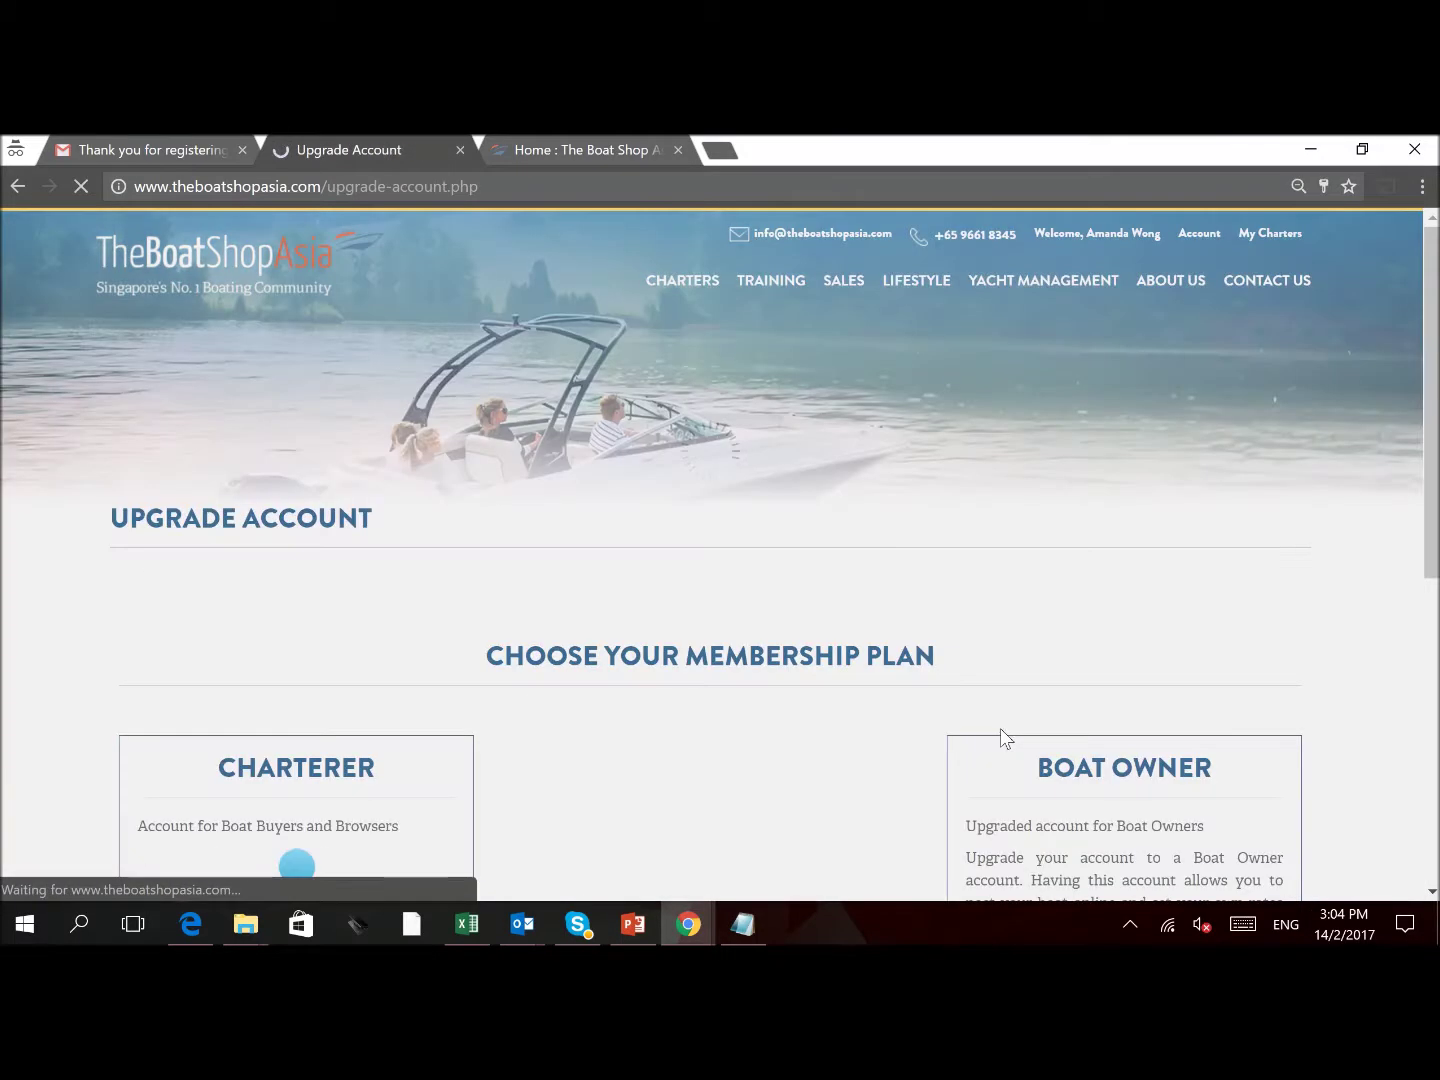
scroll(970, 705, down, 3)
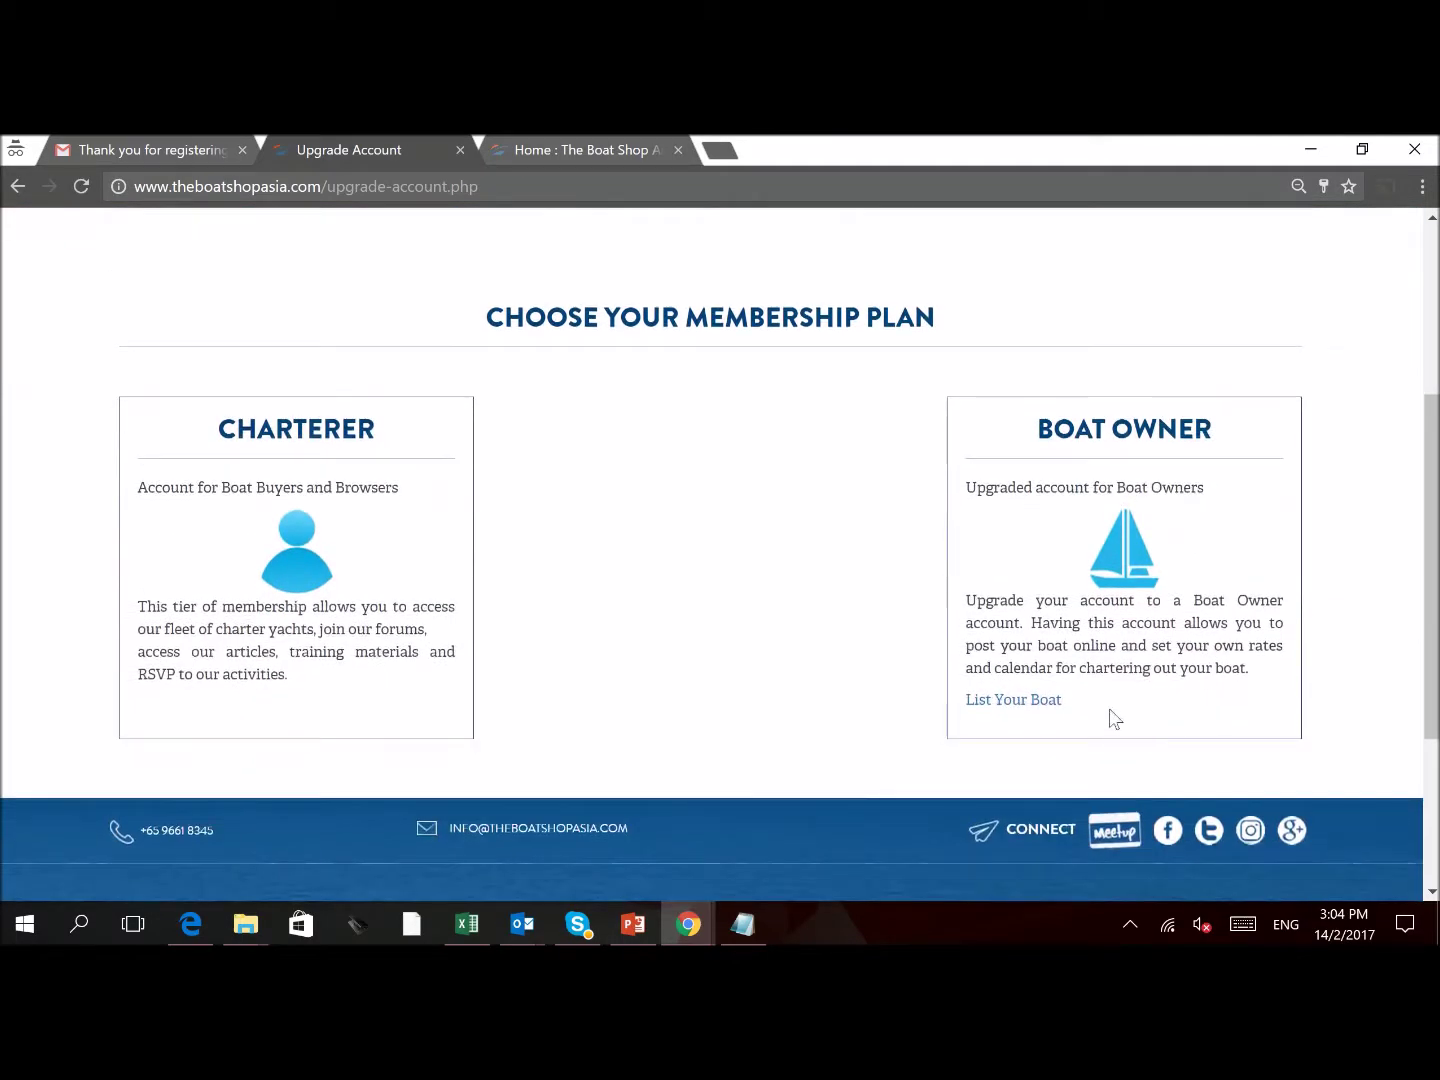
click(1030, 703)
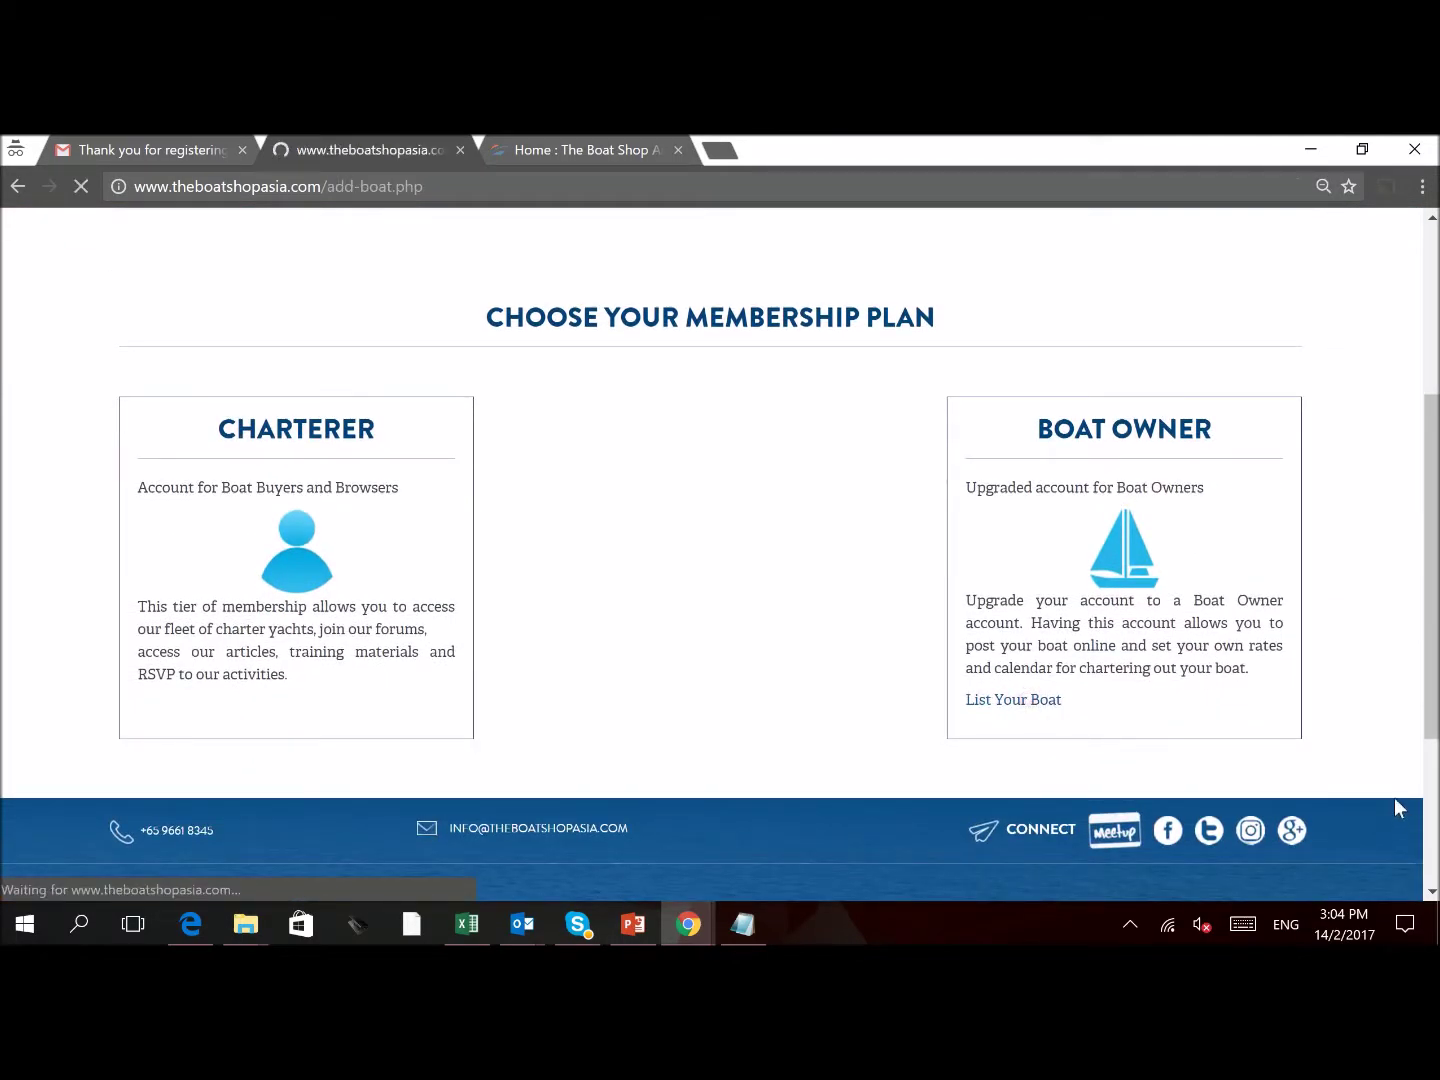
scroll(492, 482, down, 3)
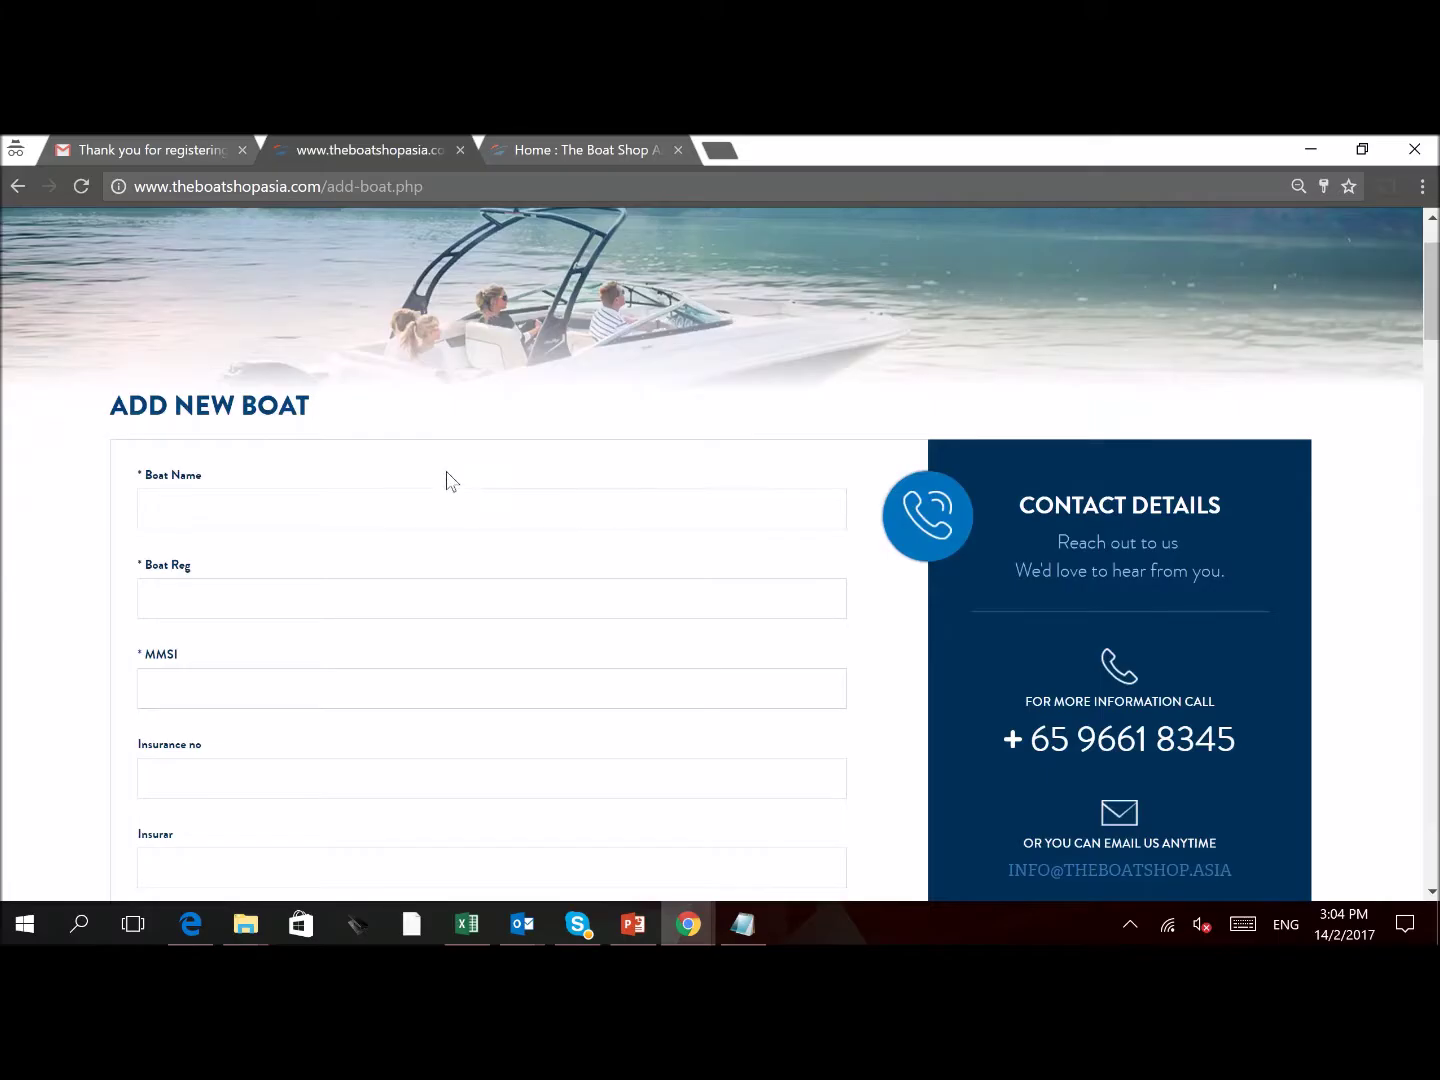
click(455, 394)
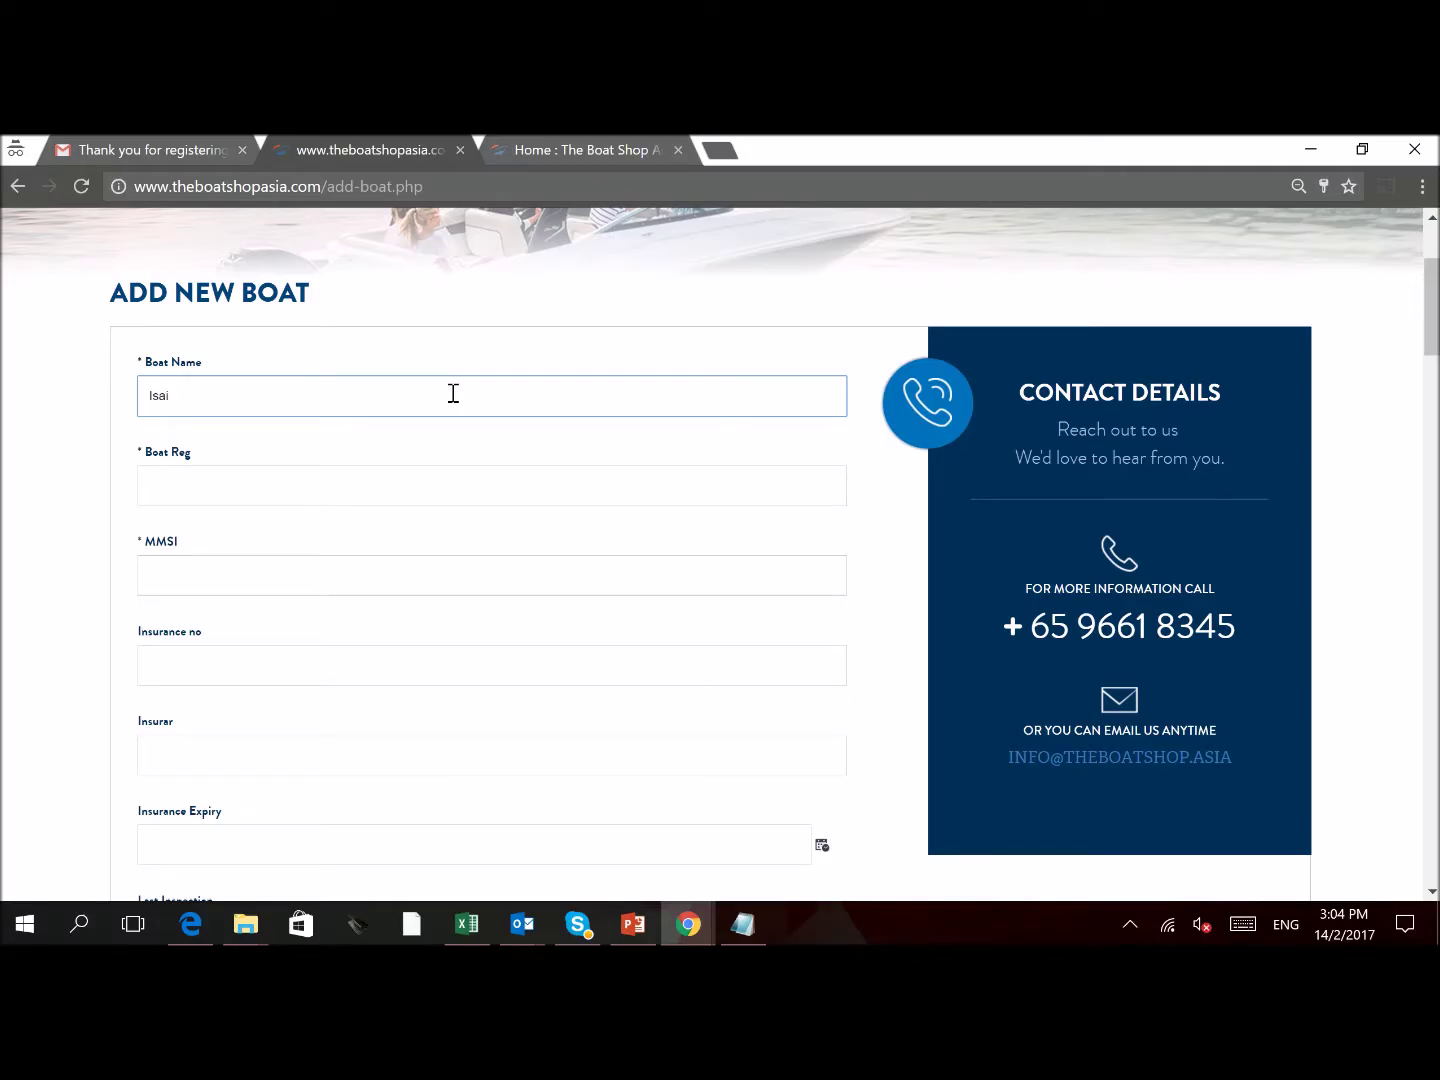
text(Isaiah 4031)
key(Tab)
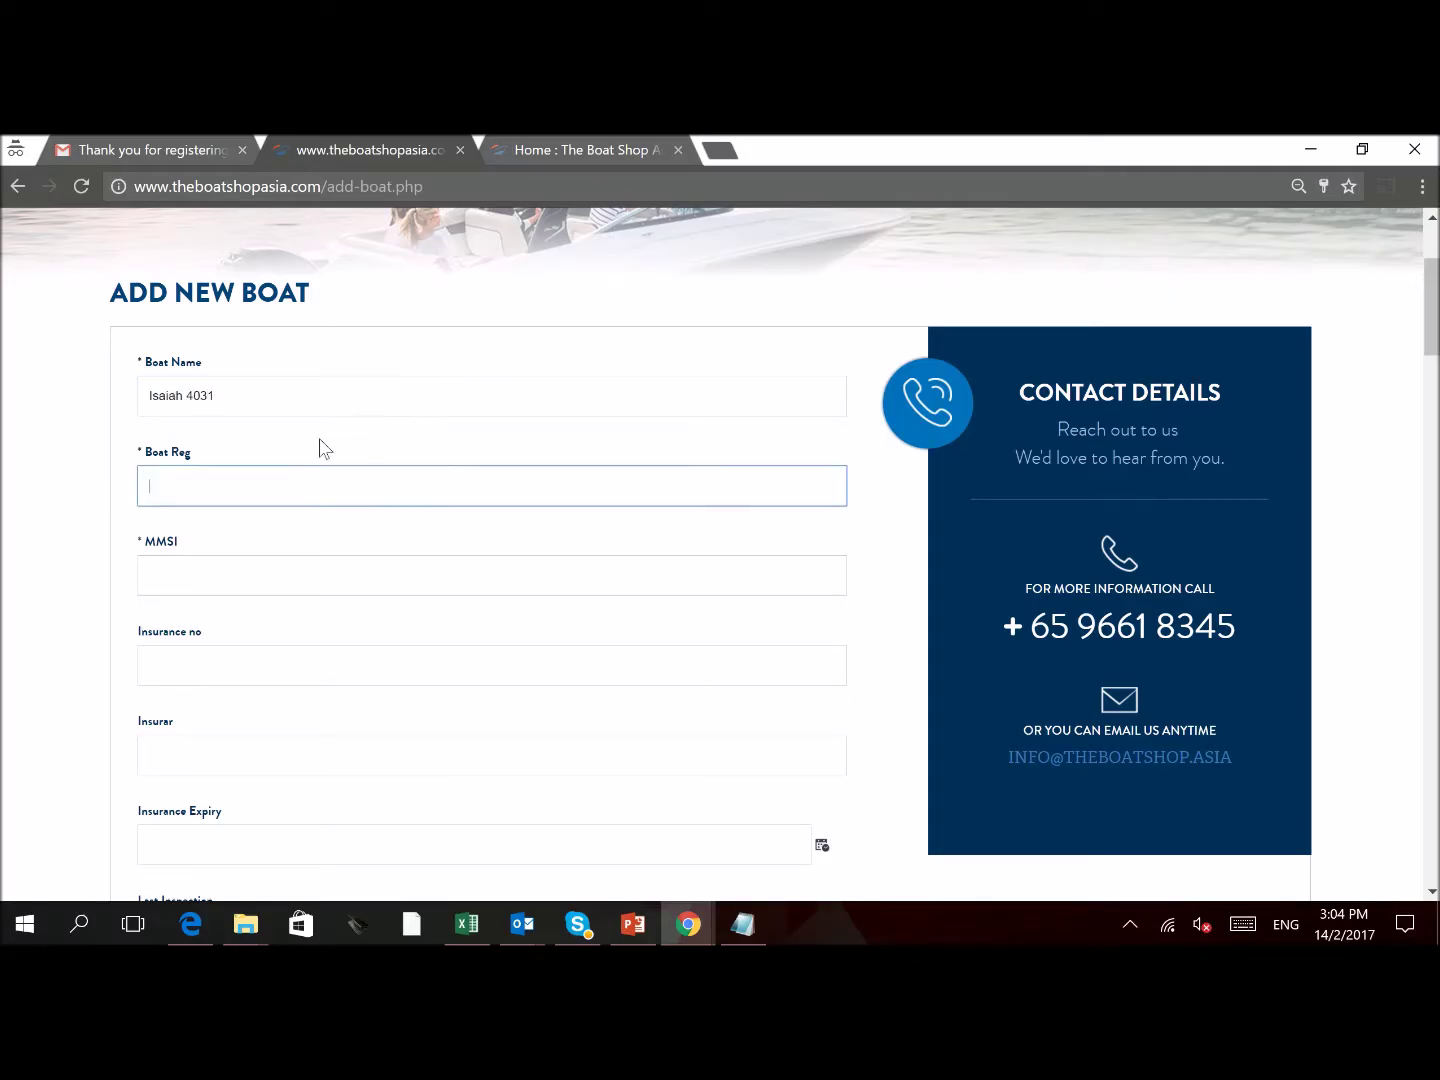
text(SZH)
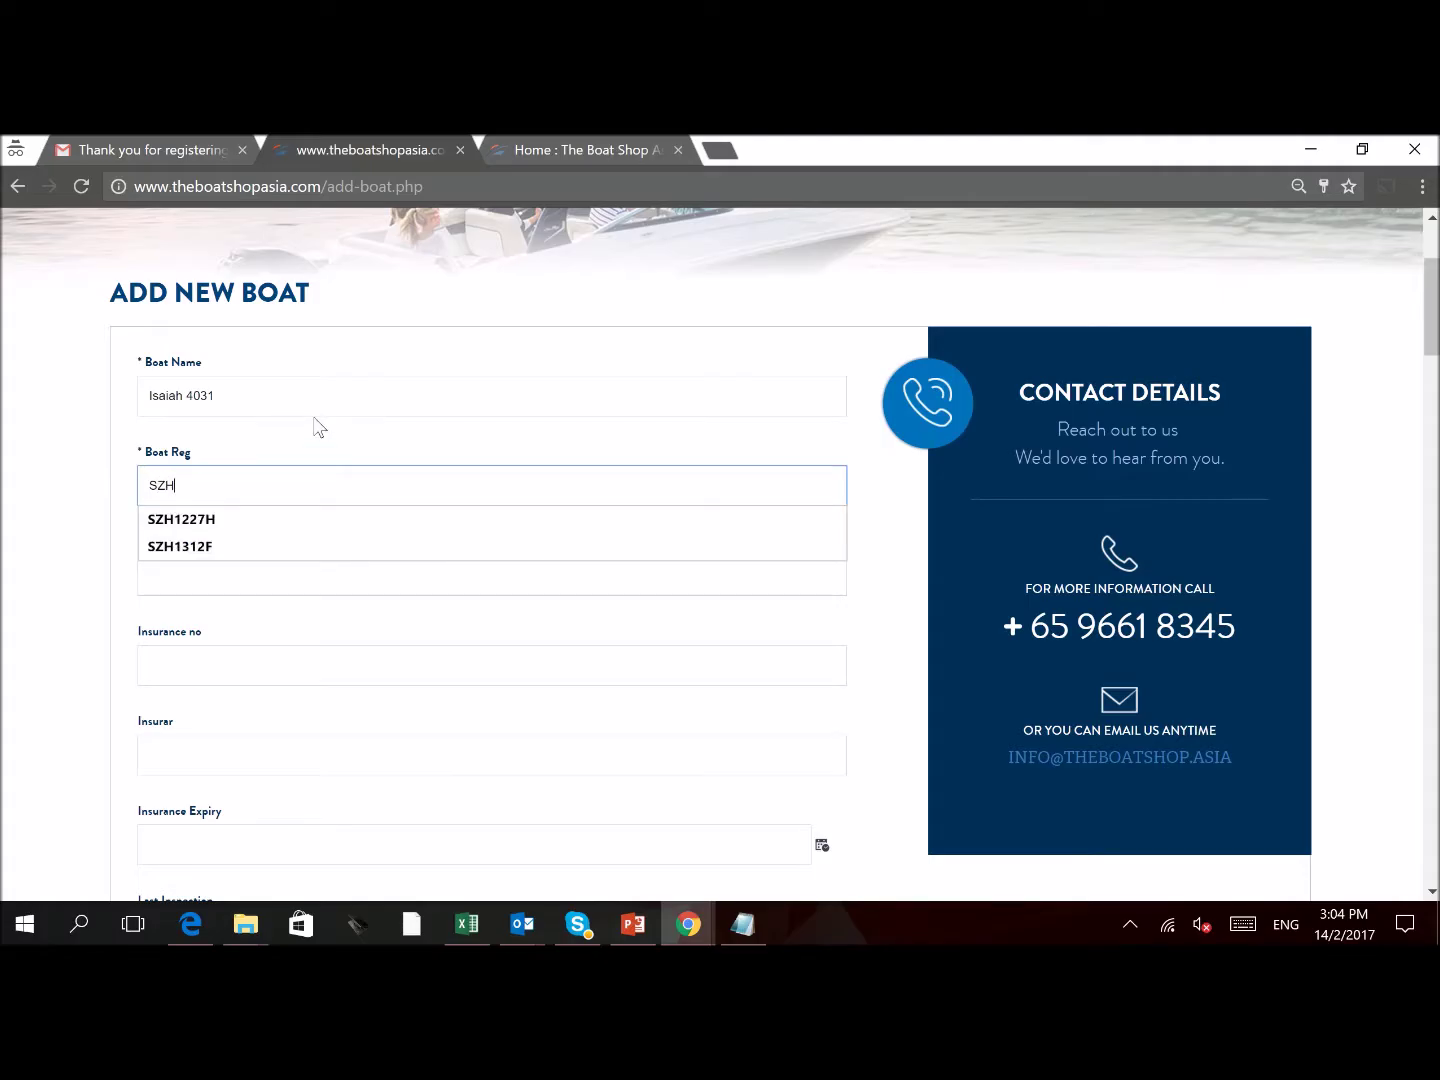
text(1562E)
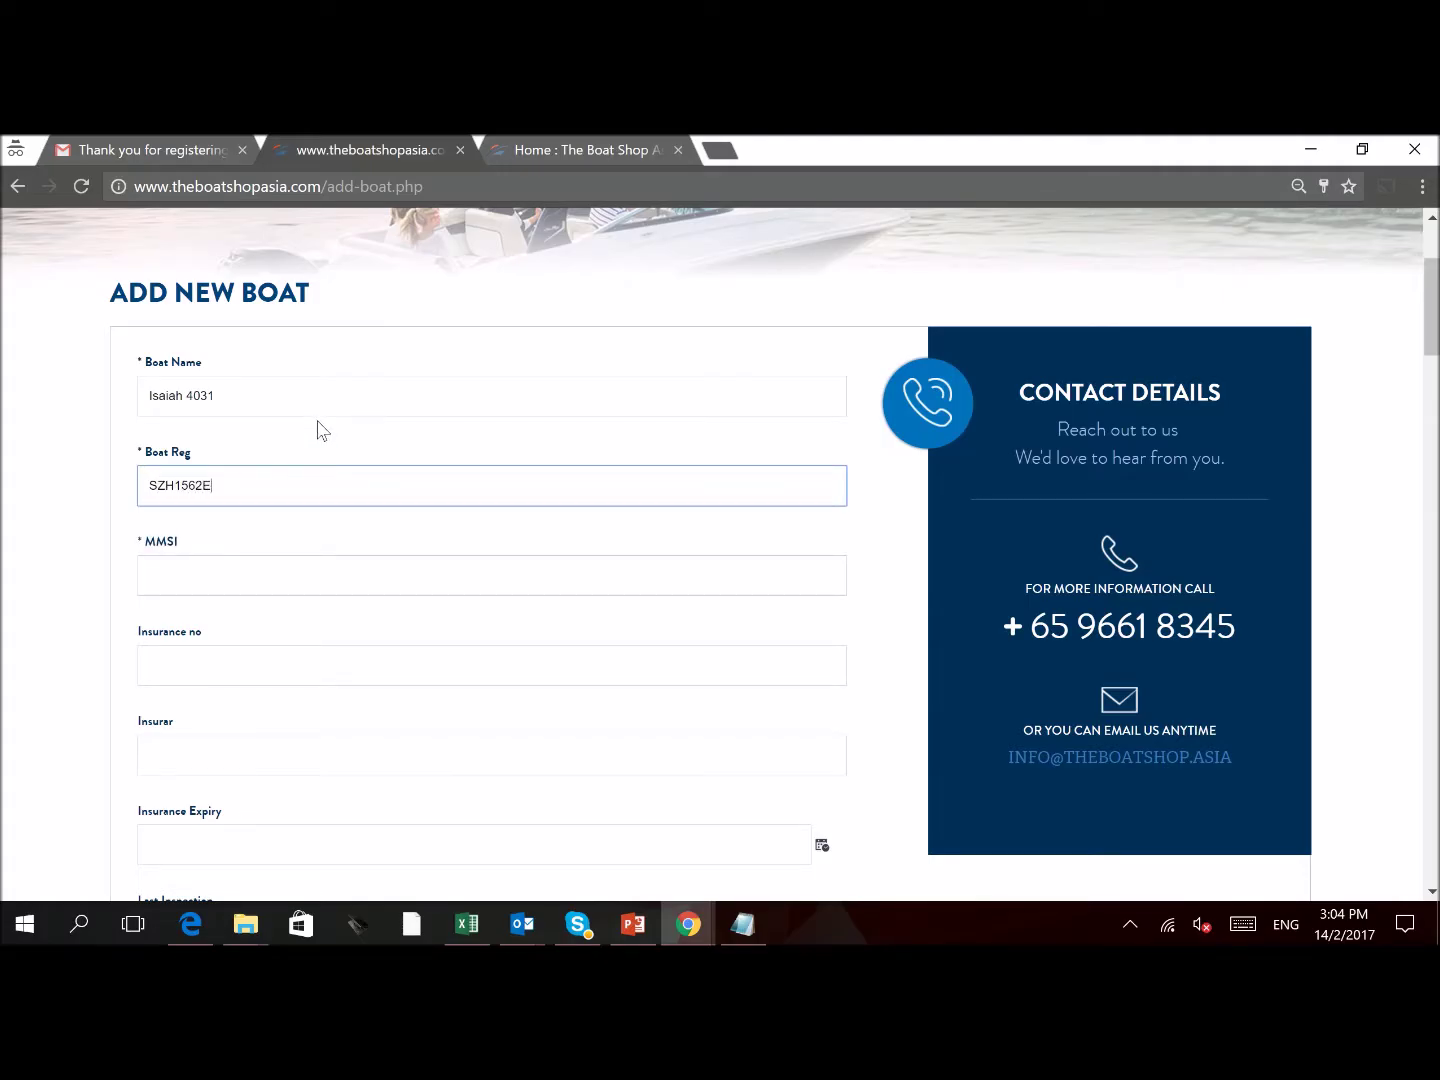
key(Tab)
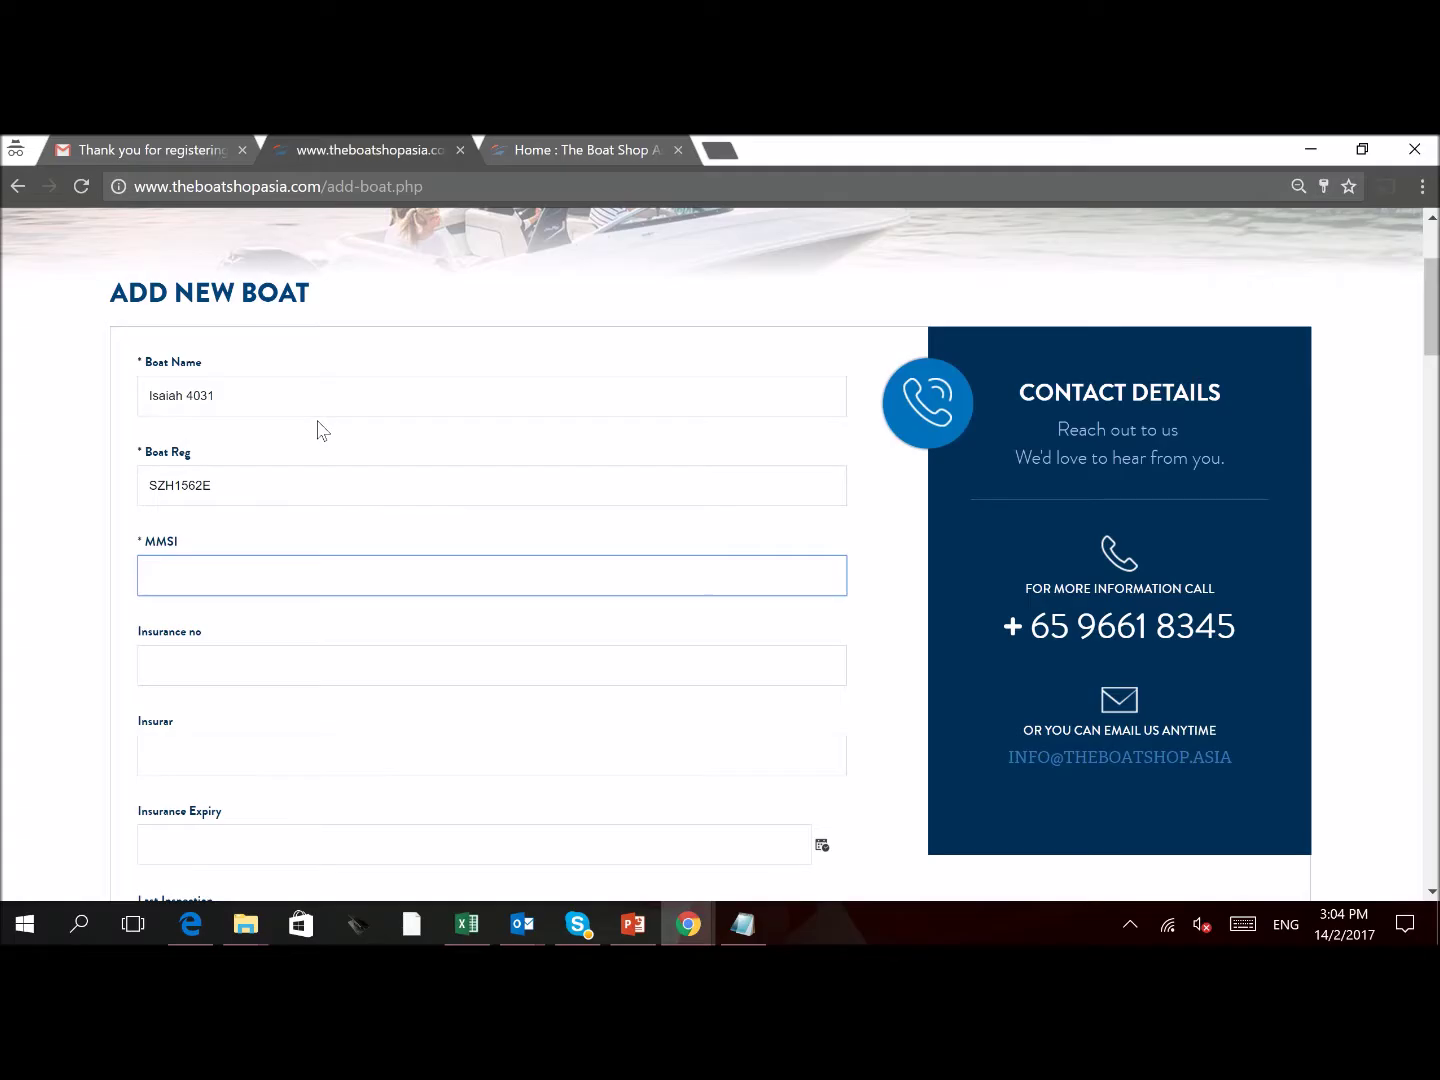
scroll(341, 563, down, 1)
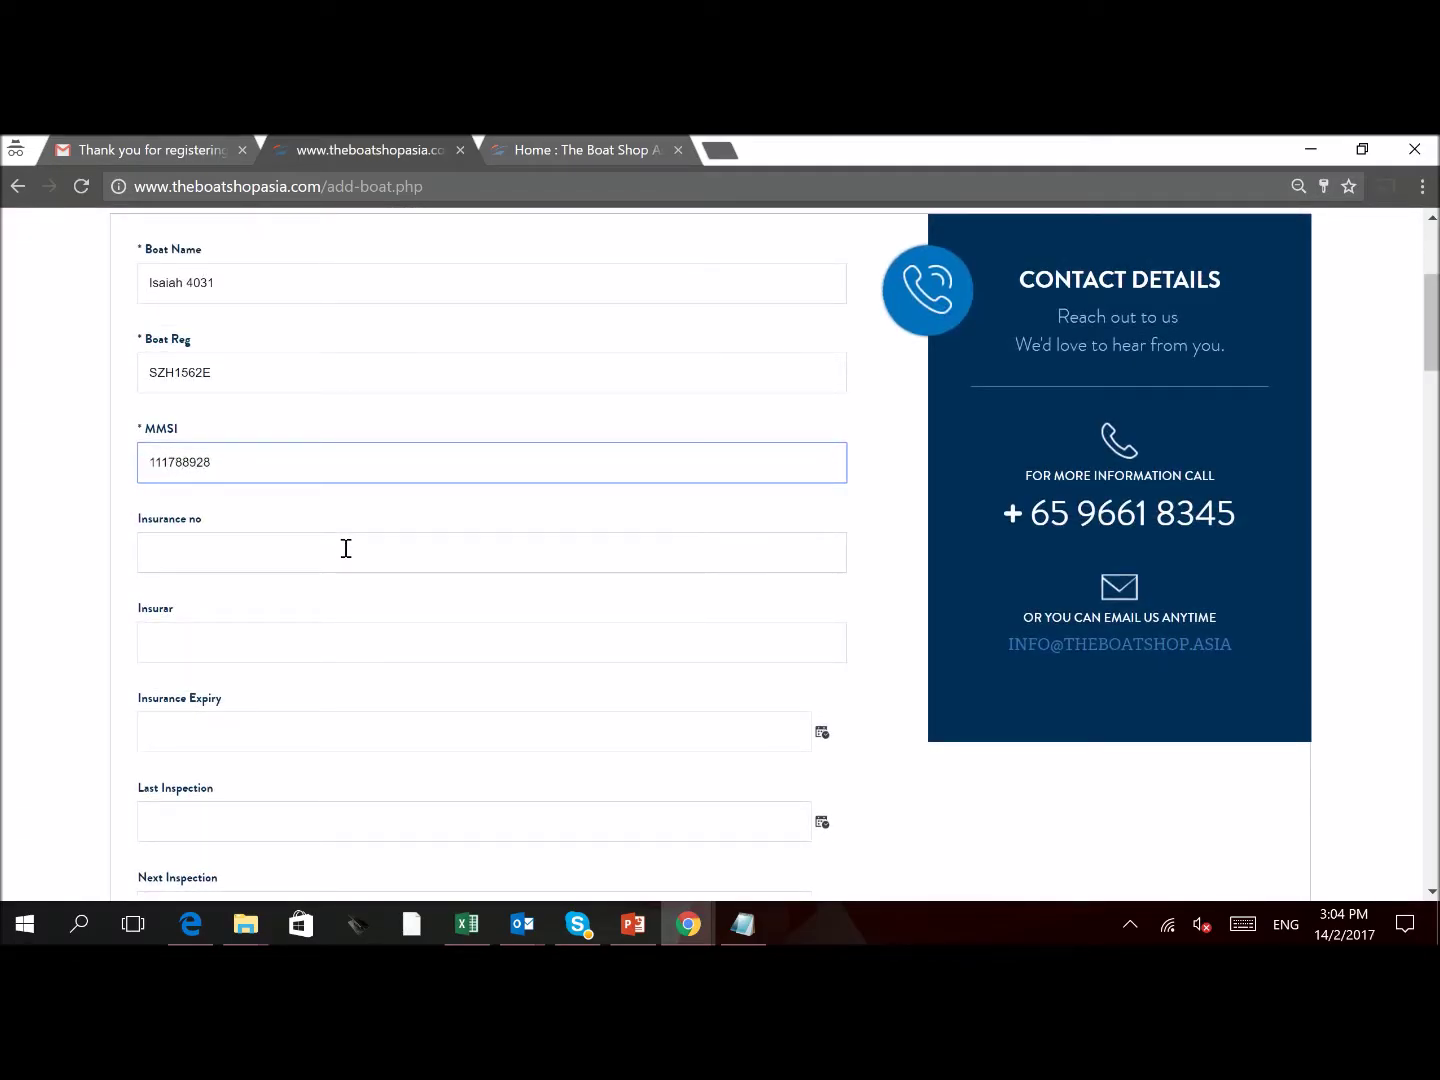
Enter insurer QBE and move to the Insurance Expiry field
scroll(282, 570, down, 1)
click(264, 535)
text(QBE)
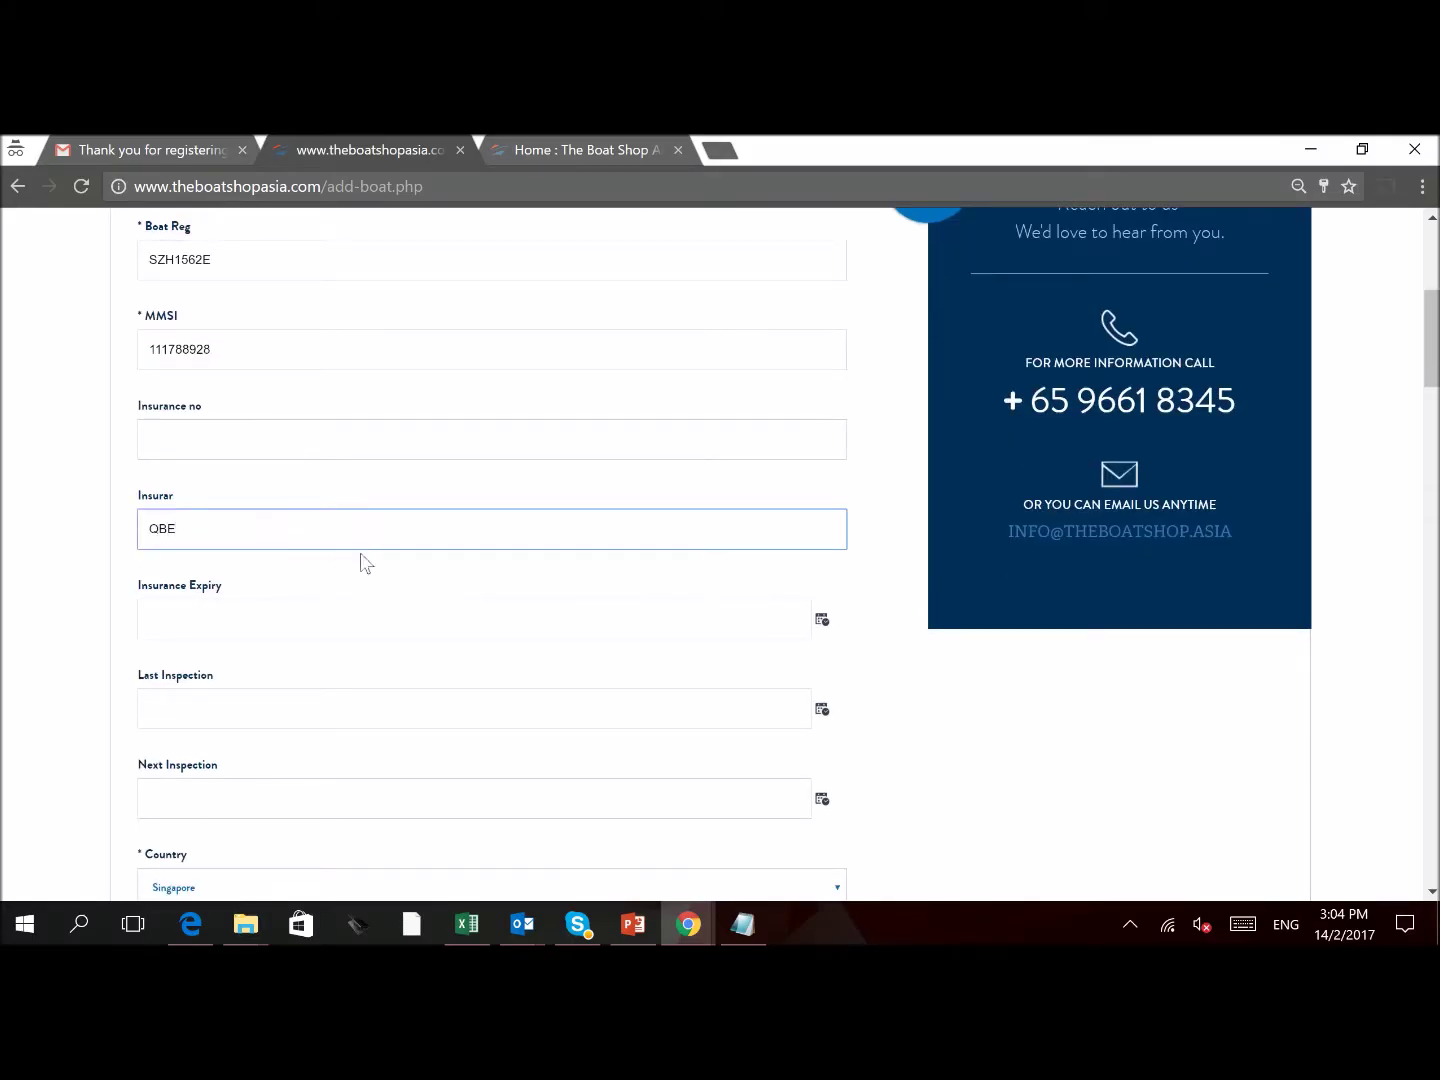
scroll(361, 562, down, 1)
click(276, 502)
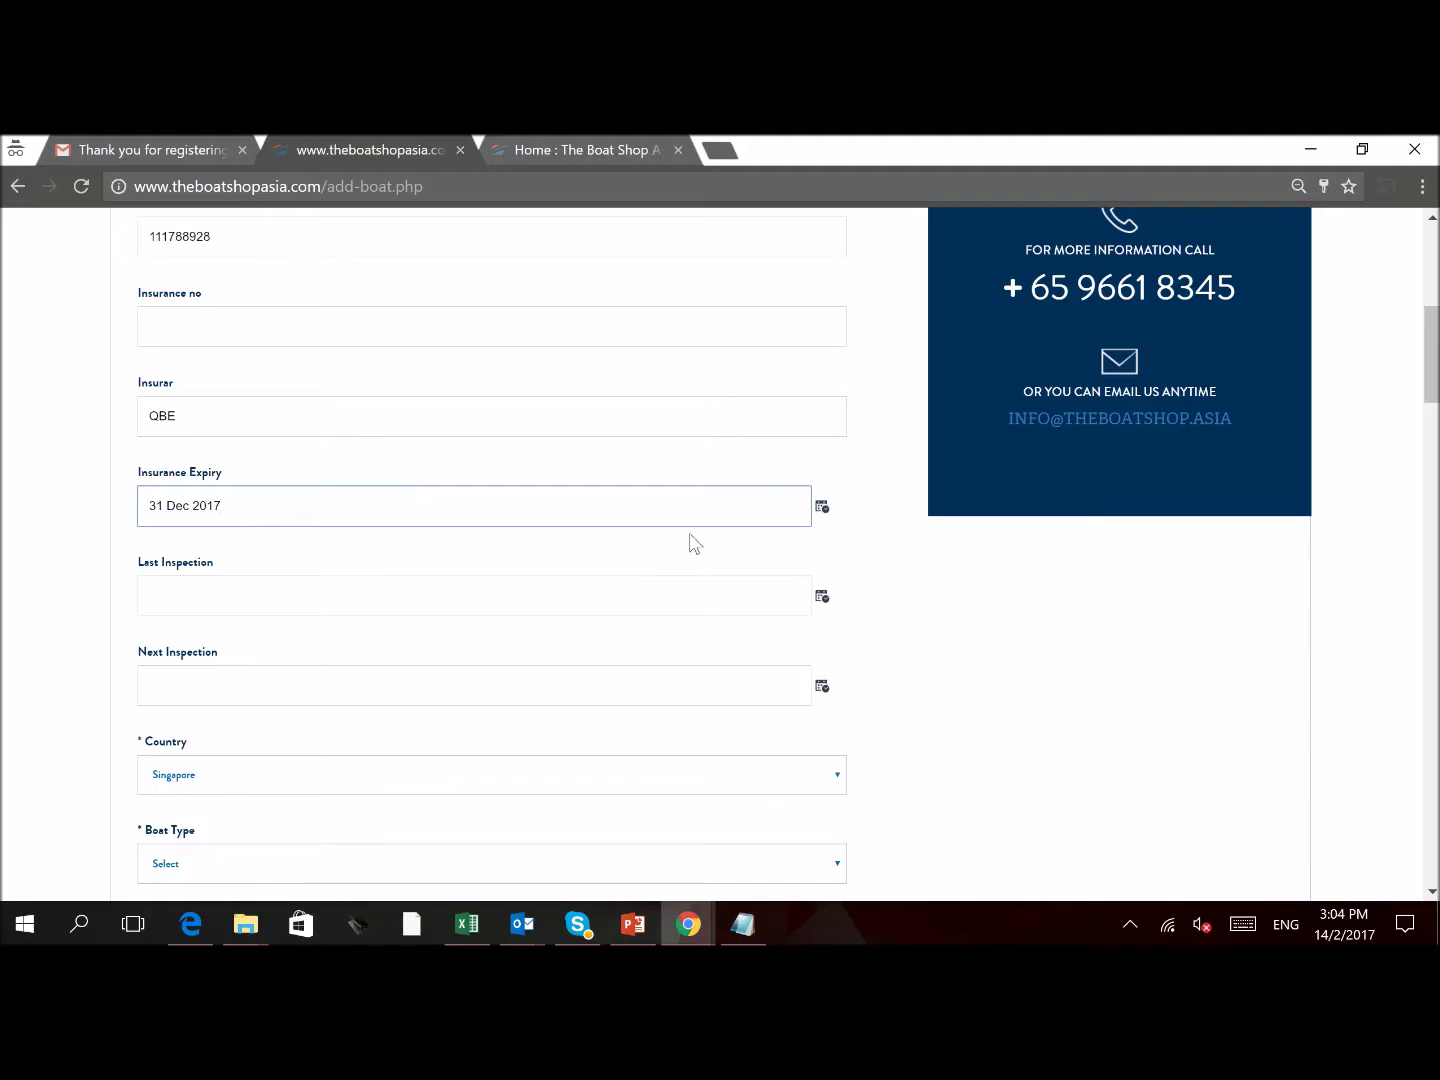
Choose 31 December 2017 in the Insurance Expiry date picker, giving 2017-12-31
click(822, 507)
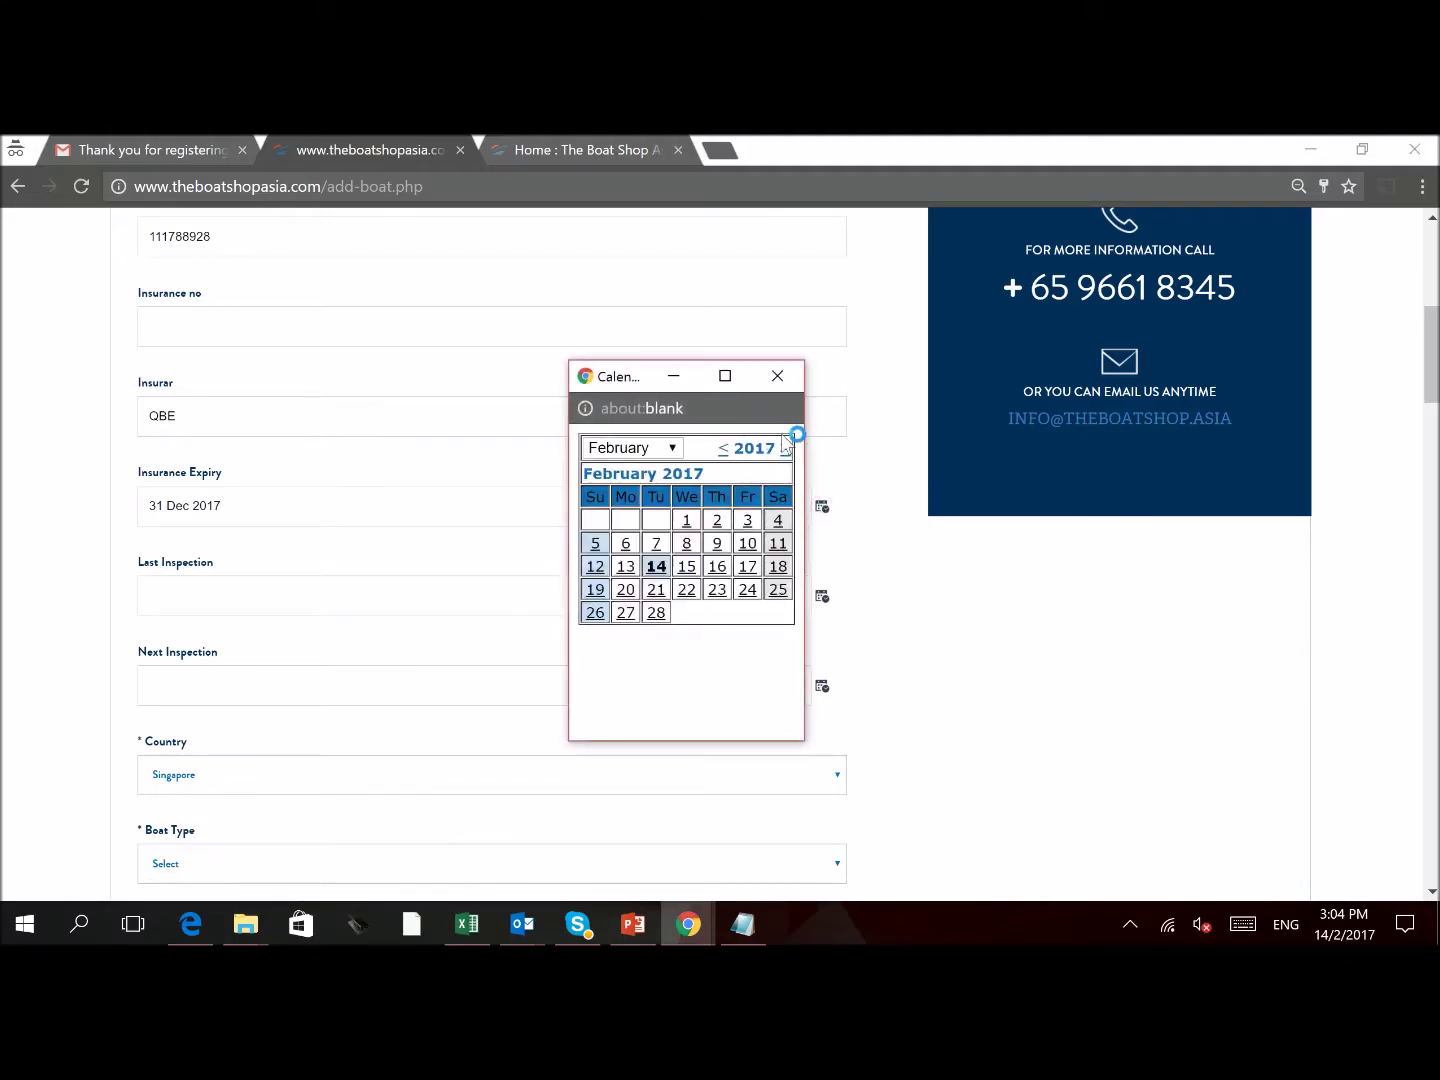
drag(664, 616, 650, 452)
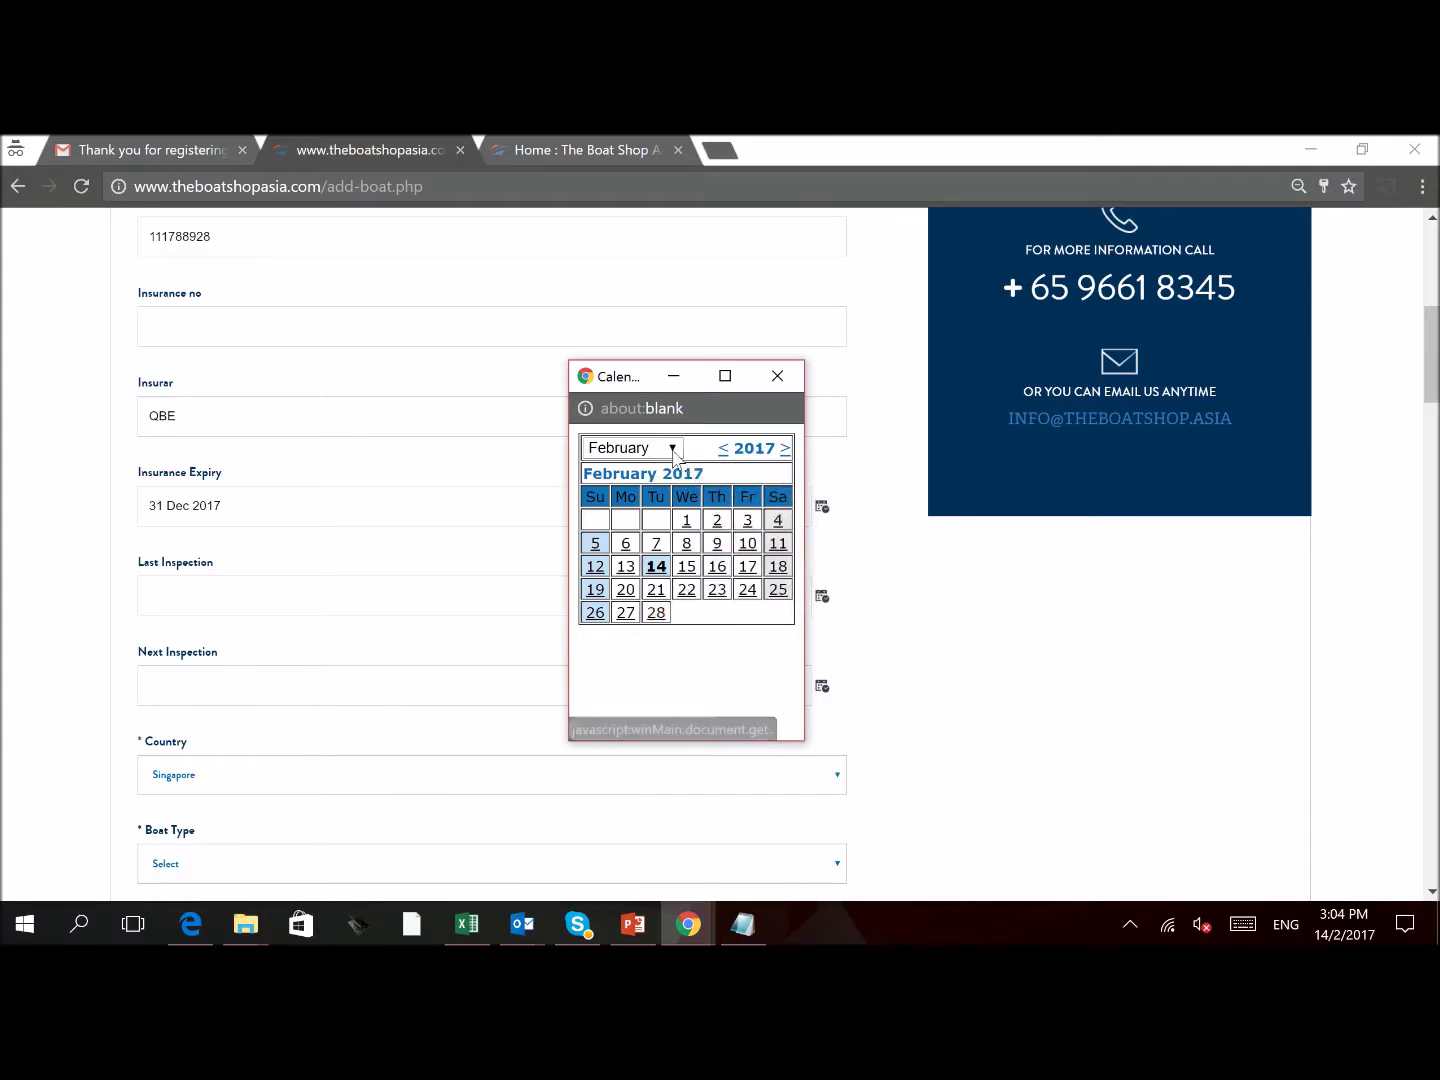
click(630, 448)
click(622, 680)
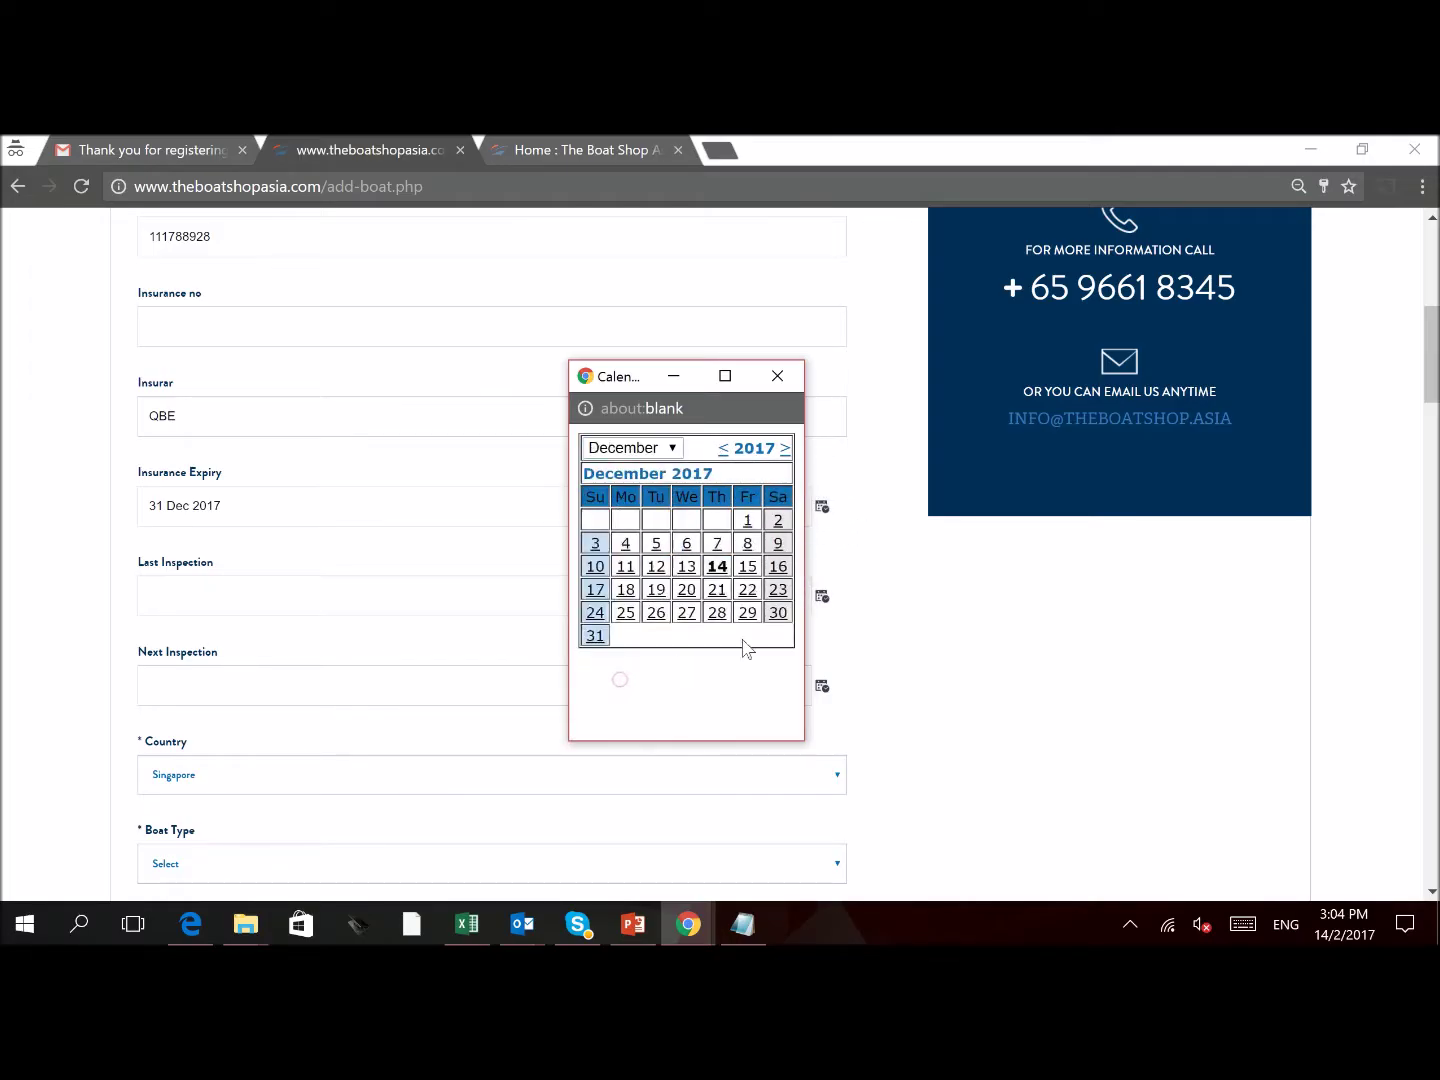
click(597, 637)
click(239, 594)
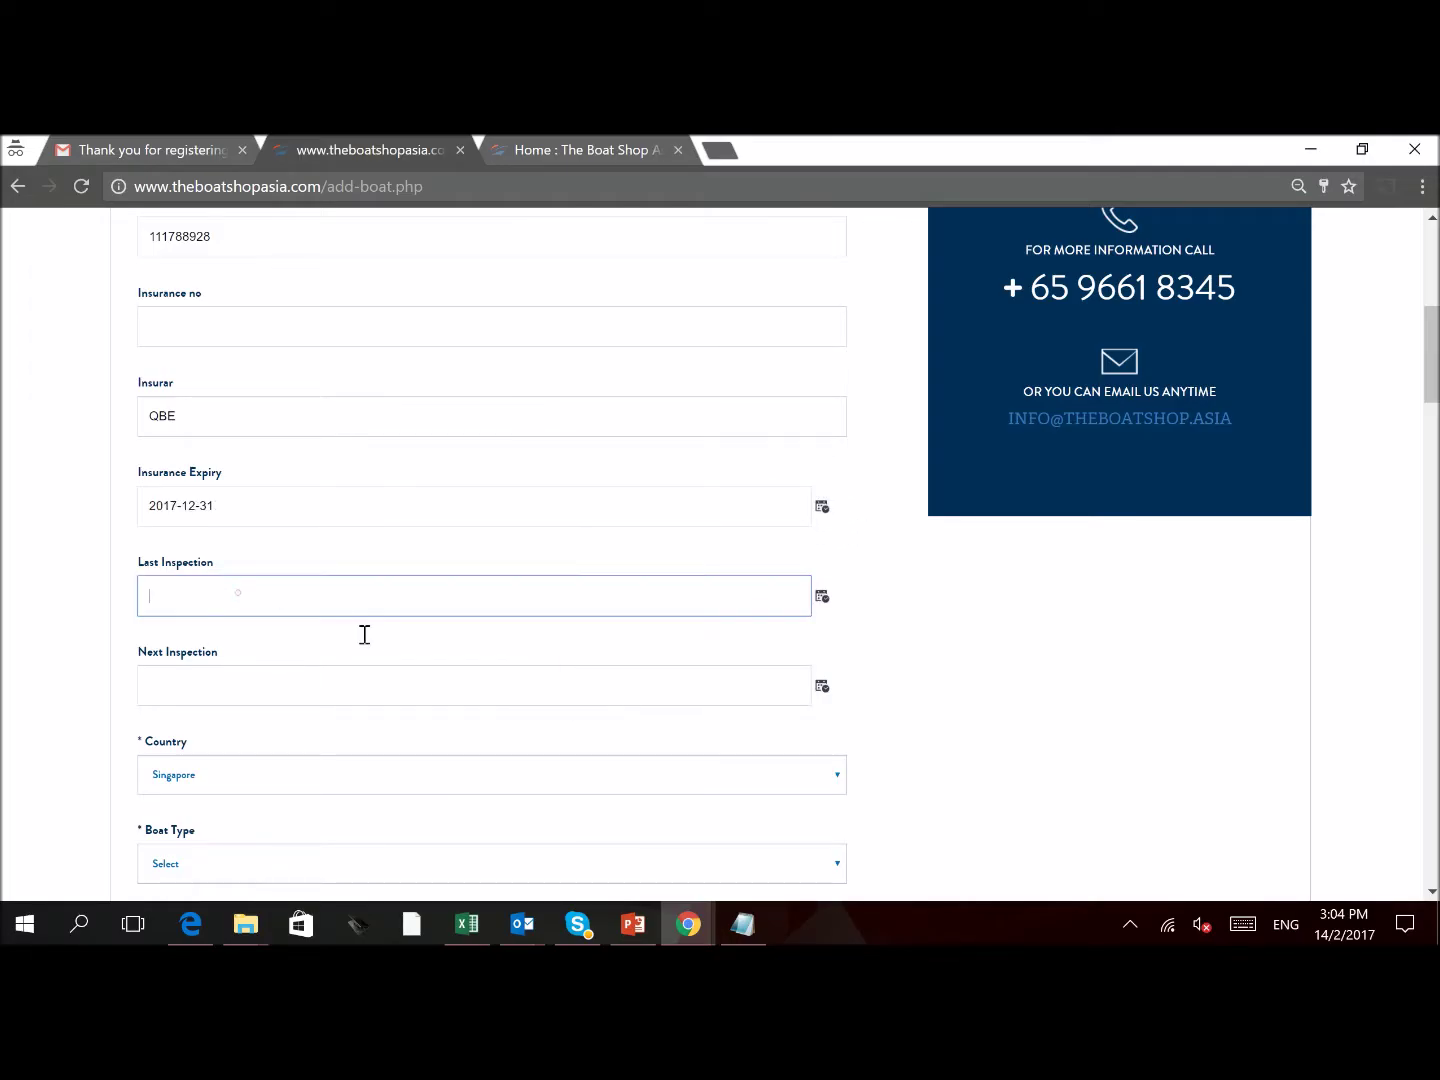
scroll(378, 697, down, 1)
scroll(378, 697, down, 1)
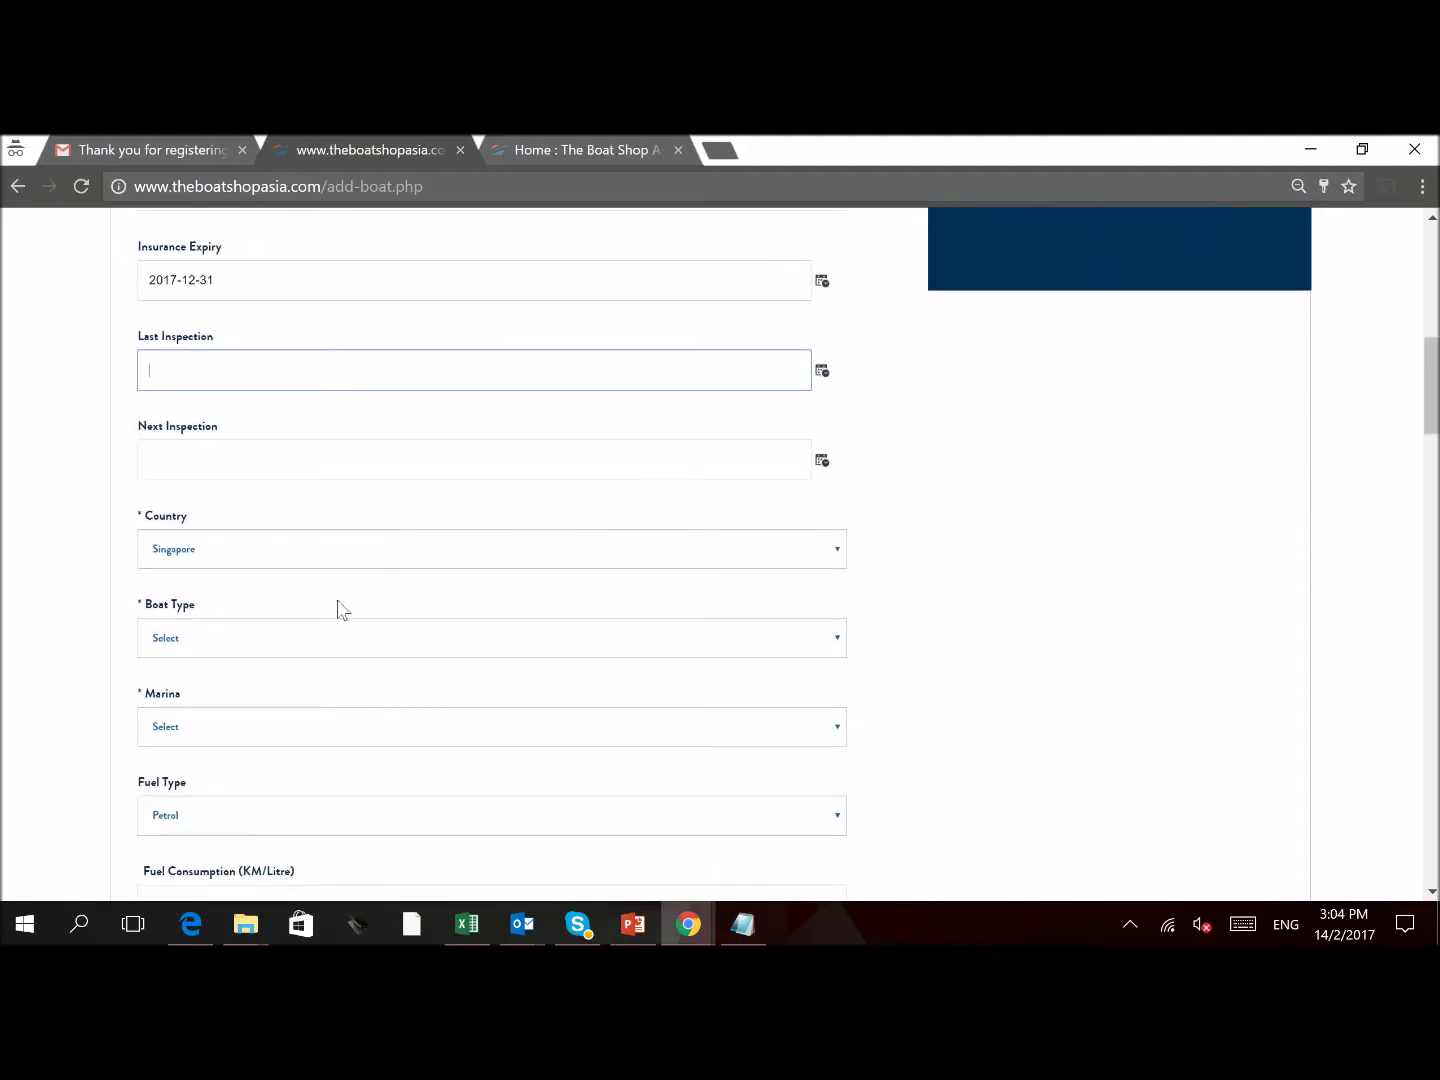
scroll(275, 646, down, 1)
Set boat type Convertible & Yacht, marina One Degree 15 and Pax 13
click(280, 526)
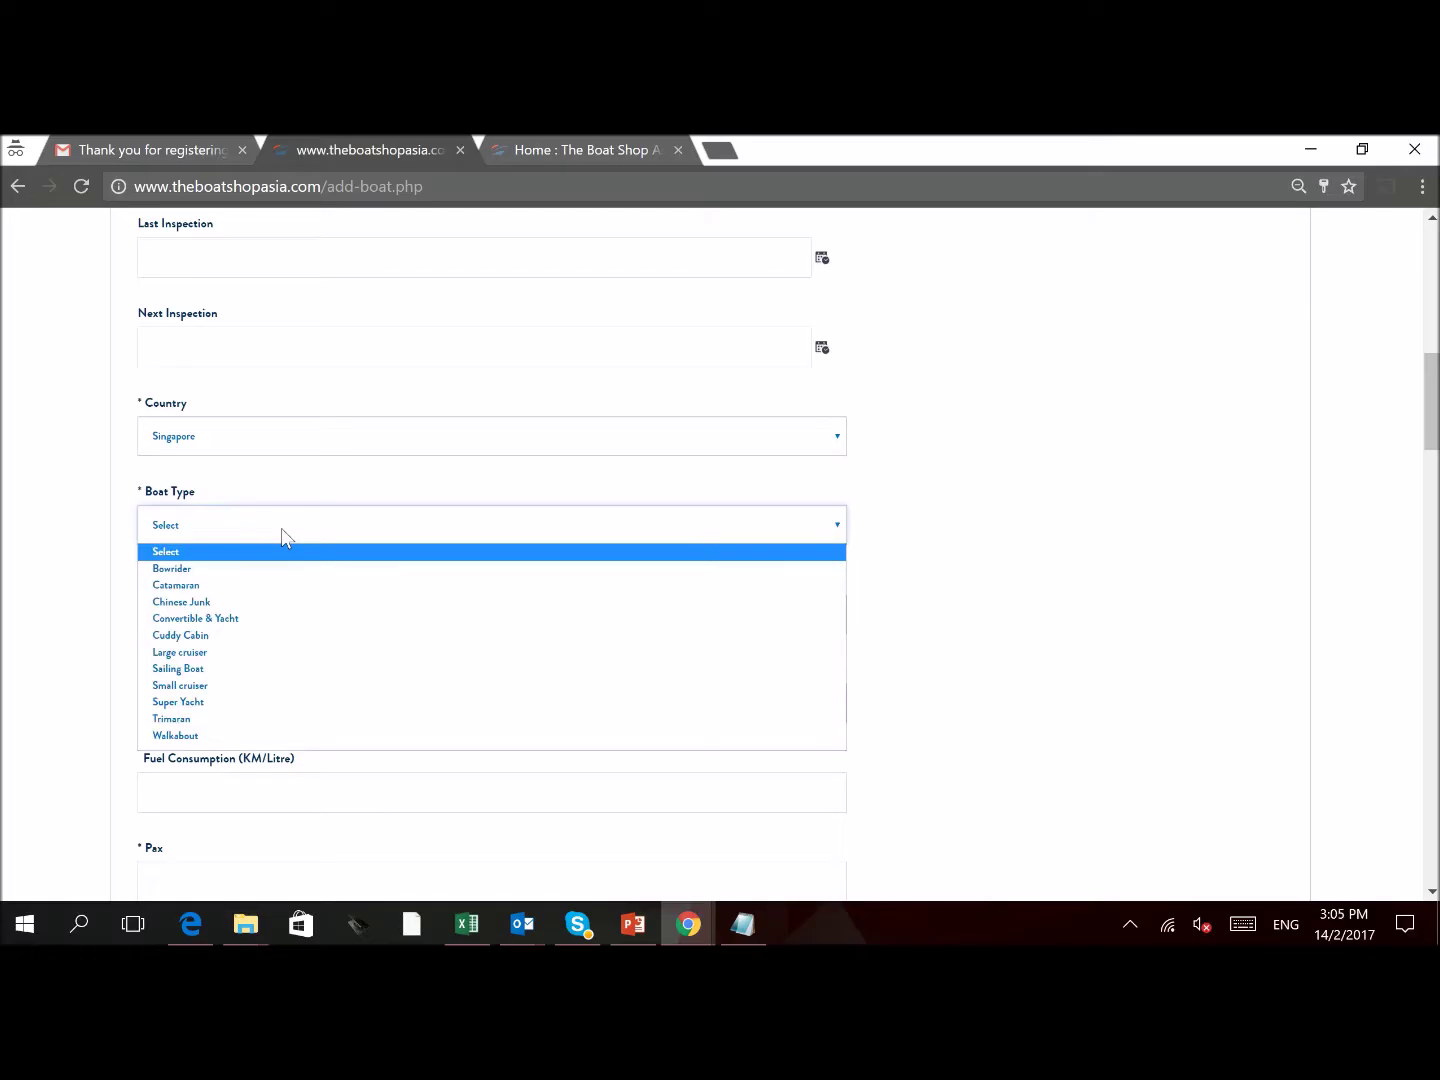
click(241, 620)
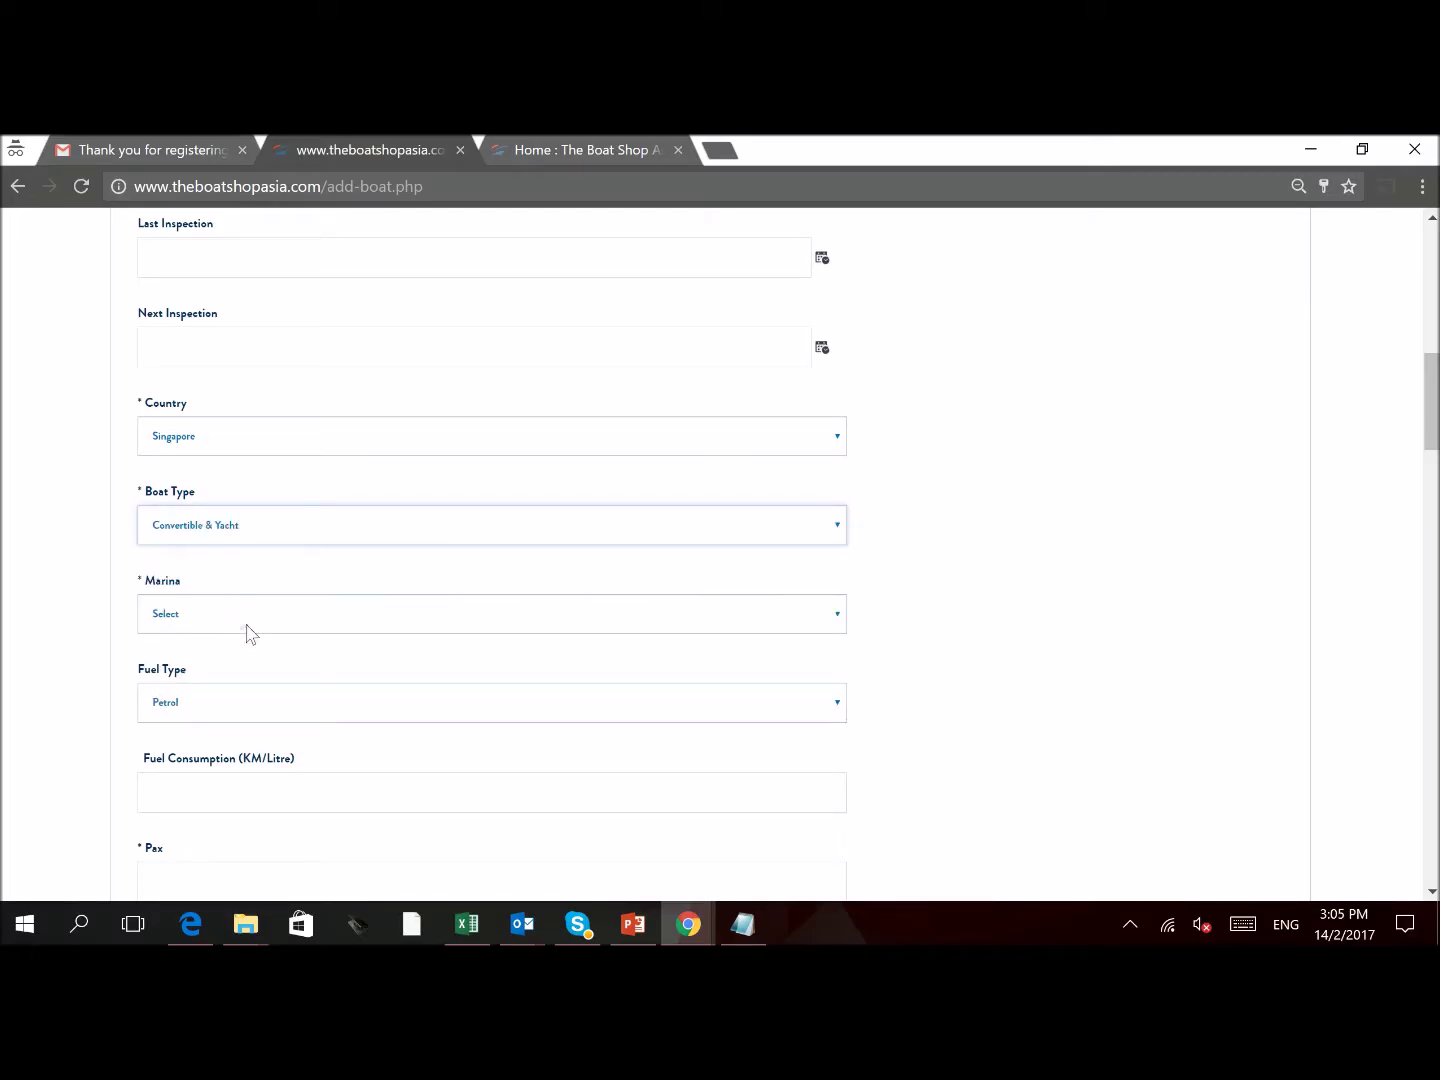
click(248, 634)
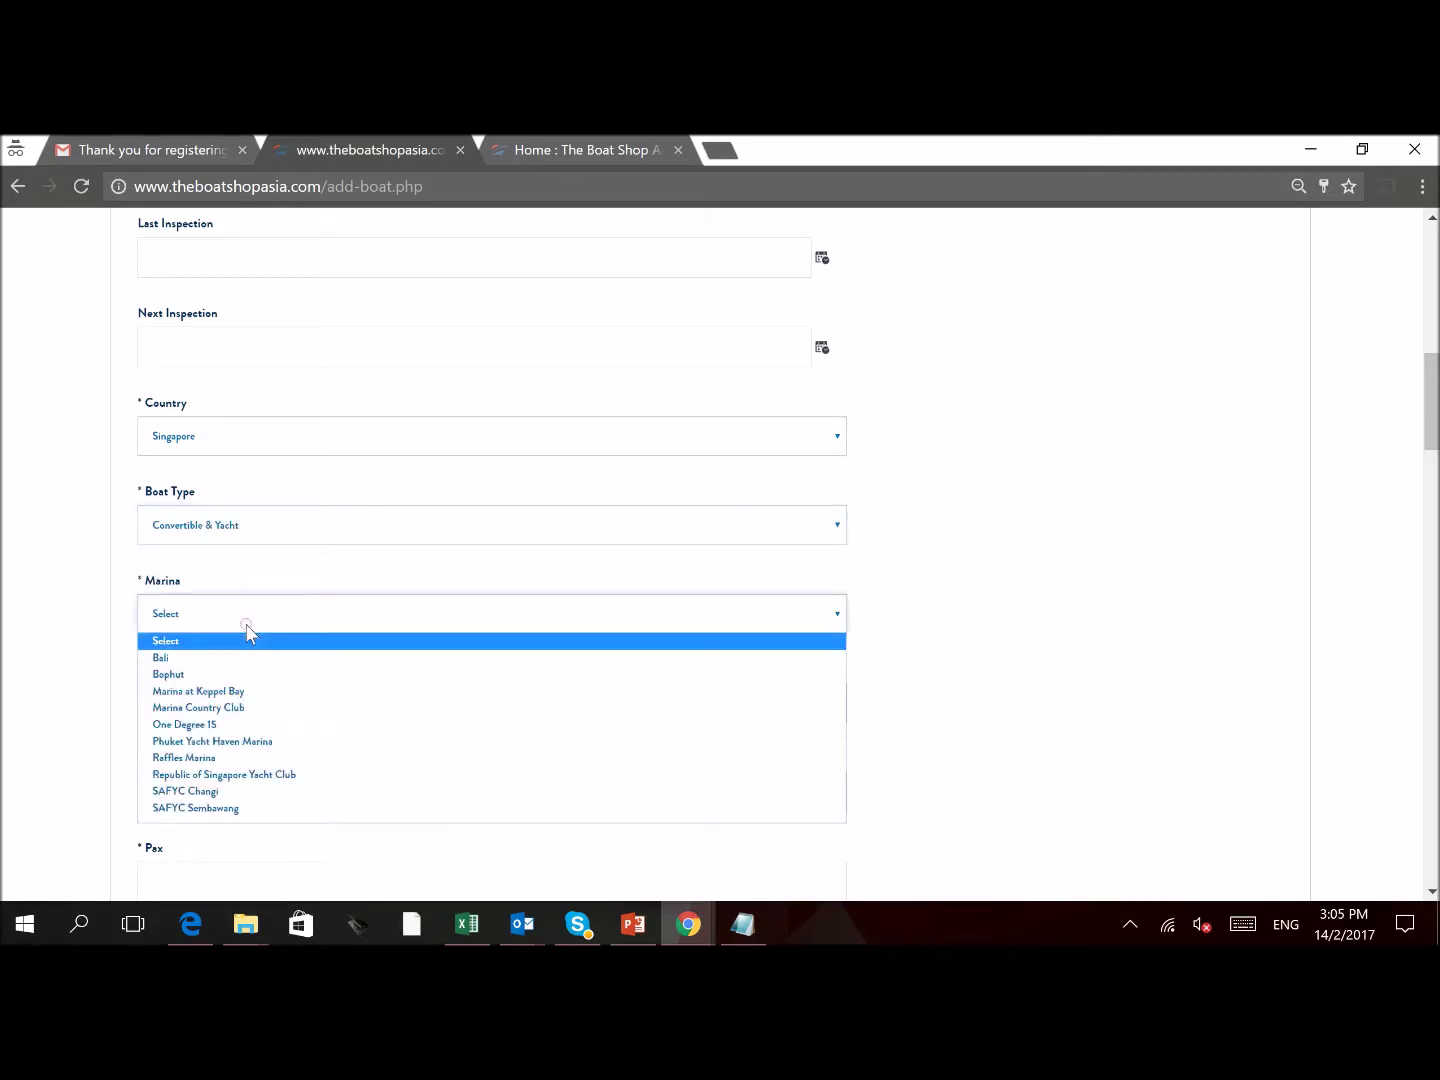
click(209, 728)
scroll(236, 700, down, 3)
scroll(249, 677, down, 2)
click(313, 437)
text(13)
click(554, 580)
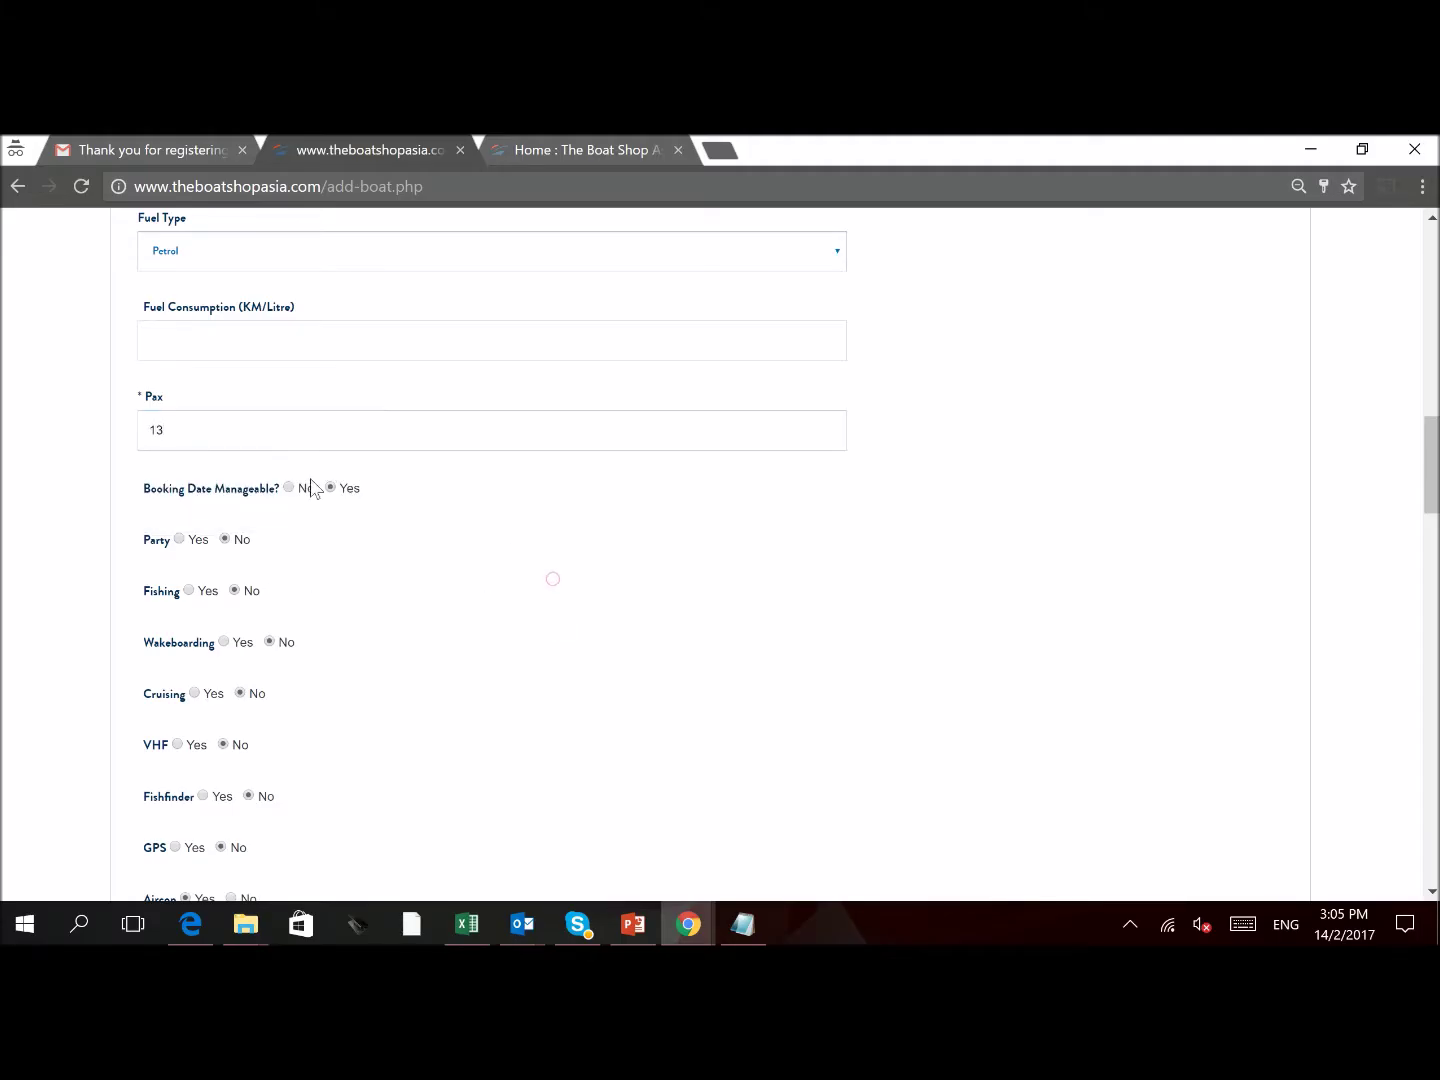
Mark parties, fishing, cruising, VHF, fishfinder, GPS and head as Yes
click(180, 540)
click(189, 590)
click(196, 694)
click(180, 744)
click(203, 797)
scroll(279, 761, down, 5)
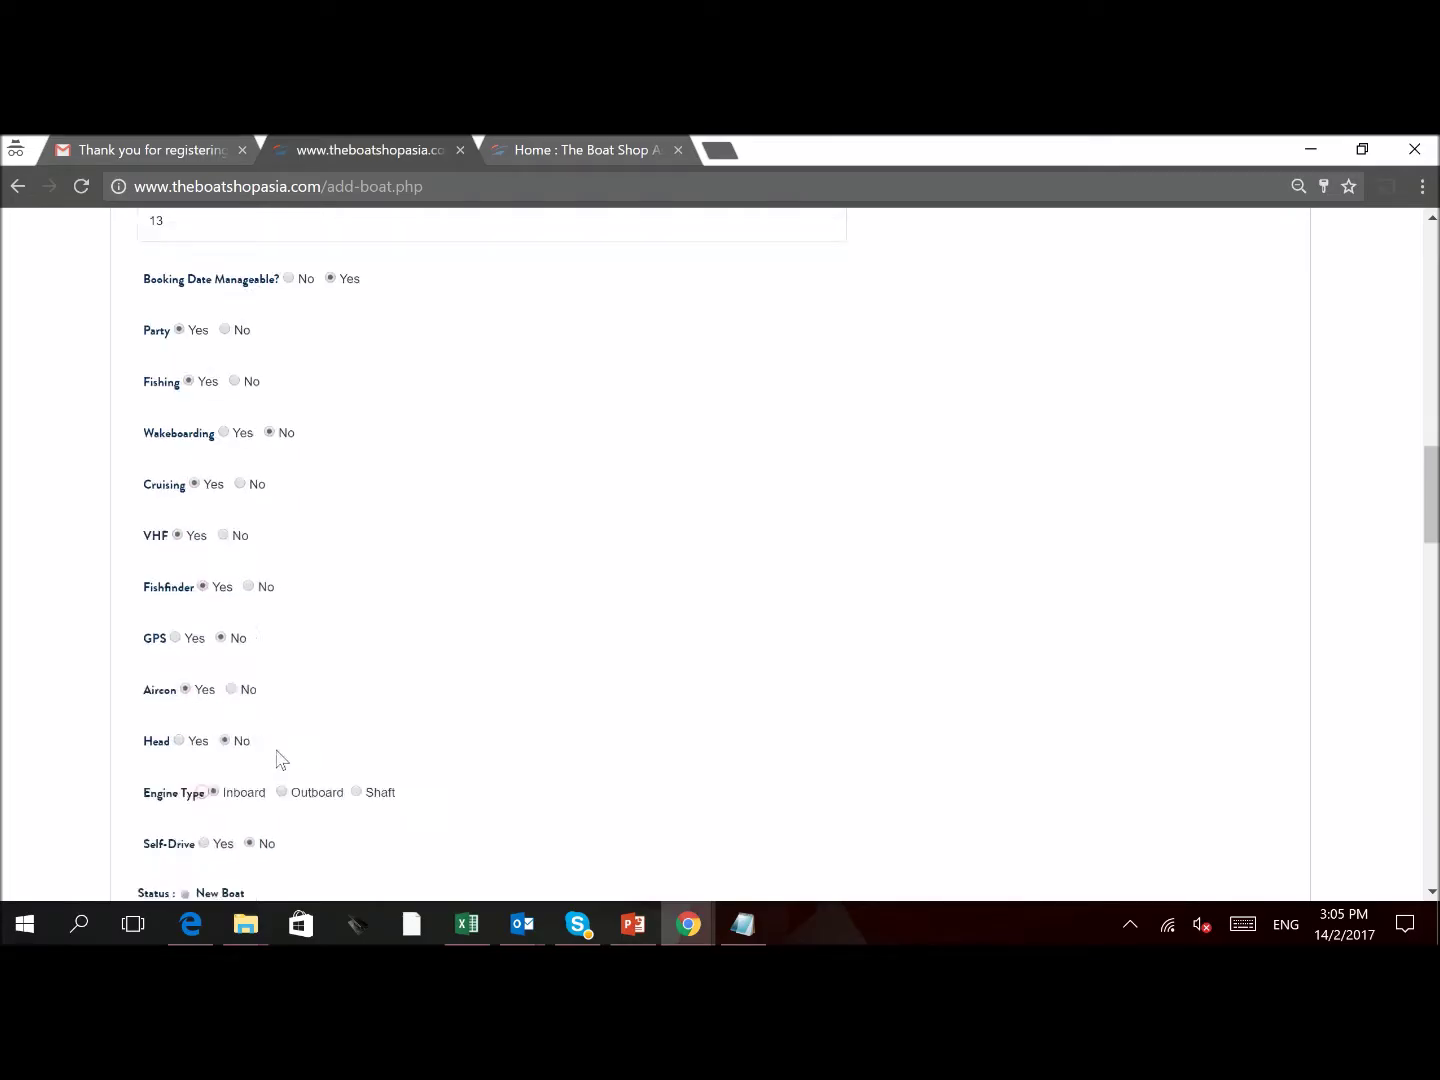
click(175, 397)
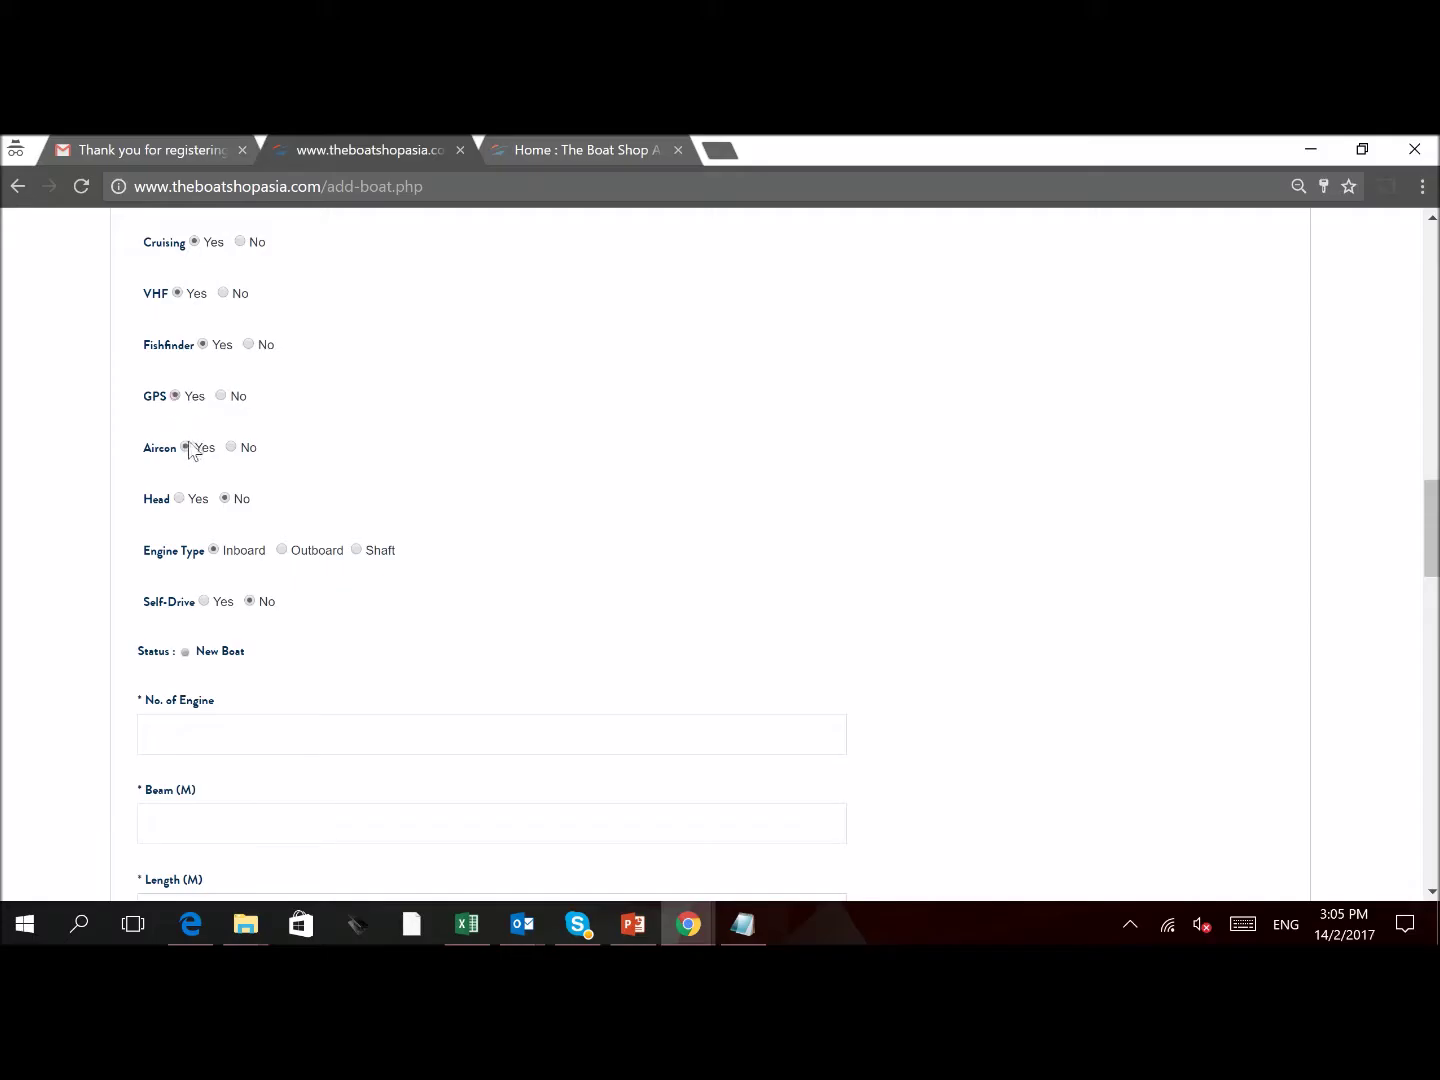
click(180, 500)
scroll(337, 669, down, 3)
Enter 2 engines and a beam of 3, replacing the mistaken '16 ft'
click(256, 384)
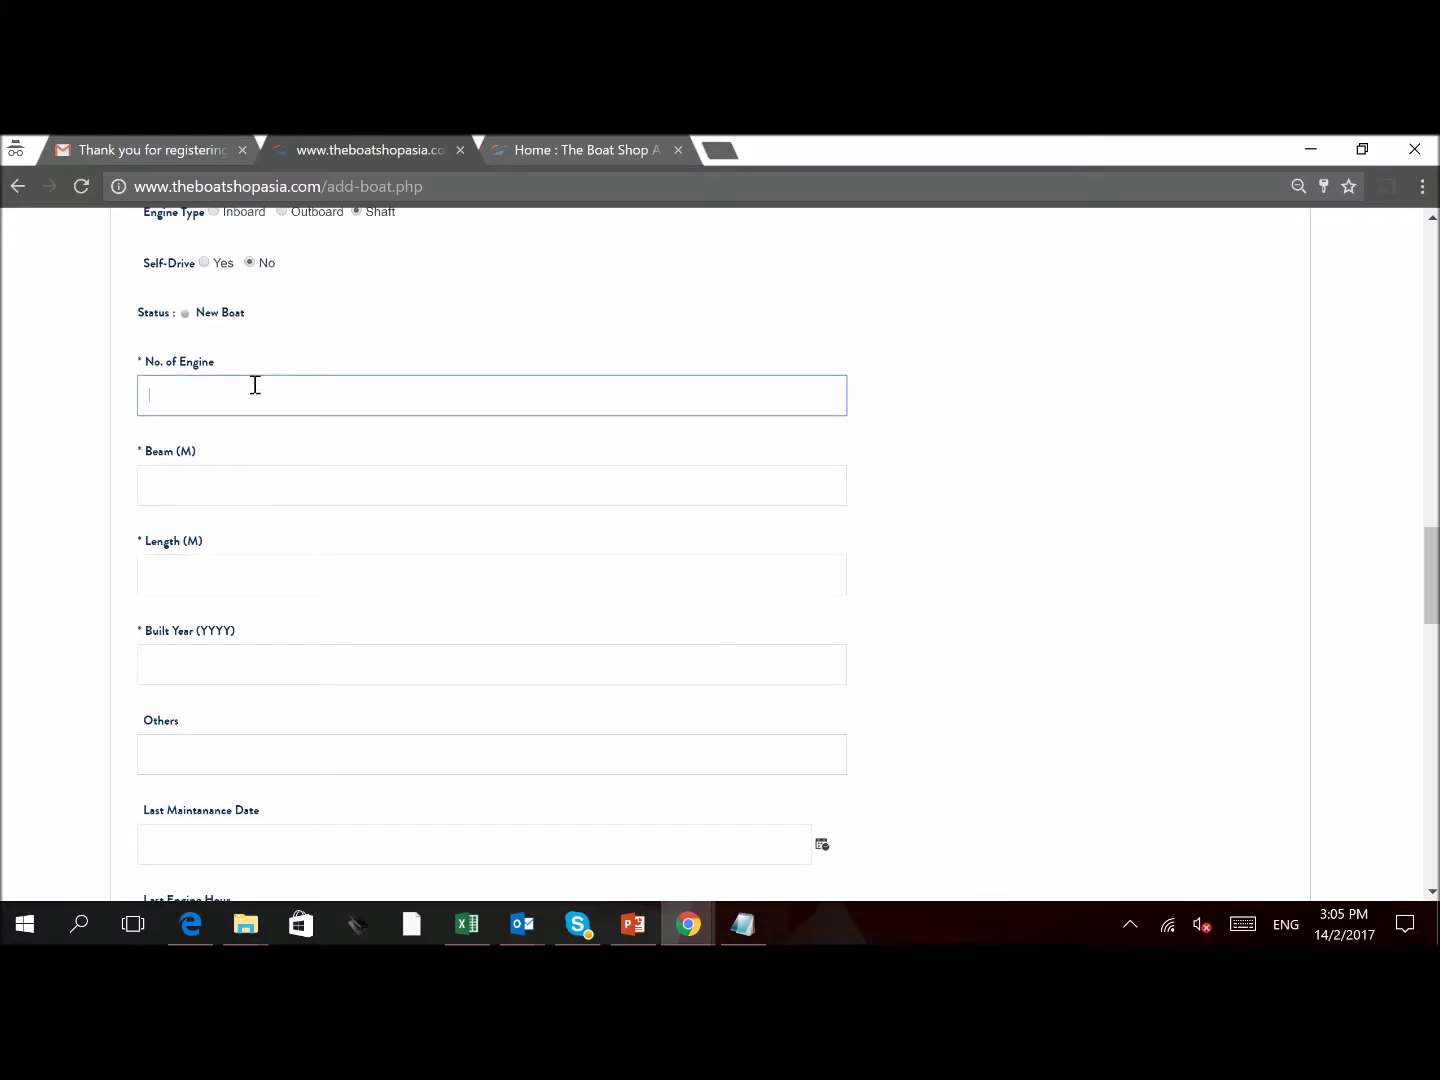
text(2)
click(226, 487)
text(16 ft)
click(310, 579)
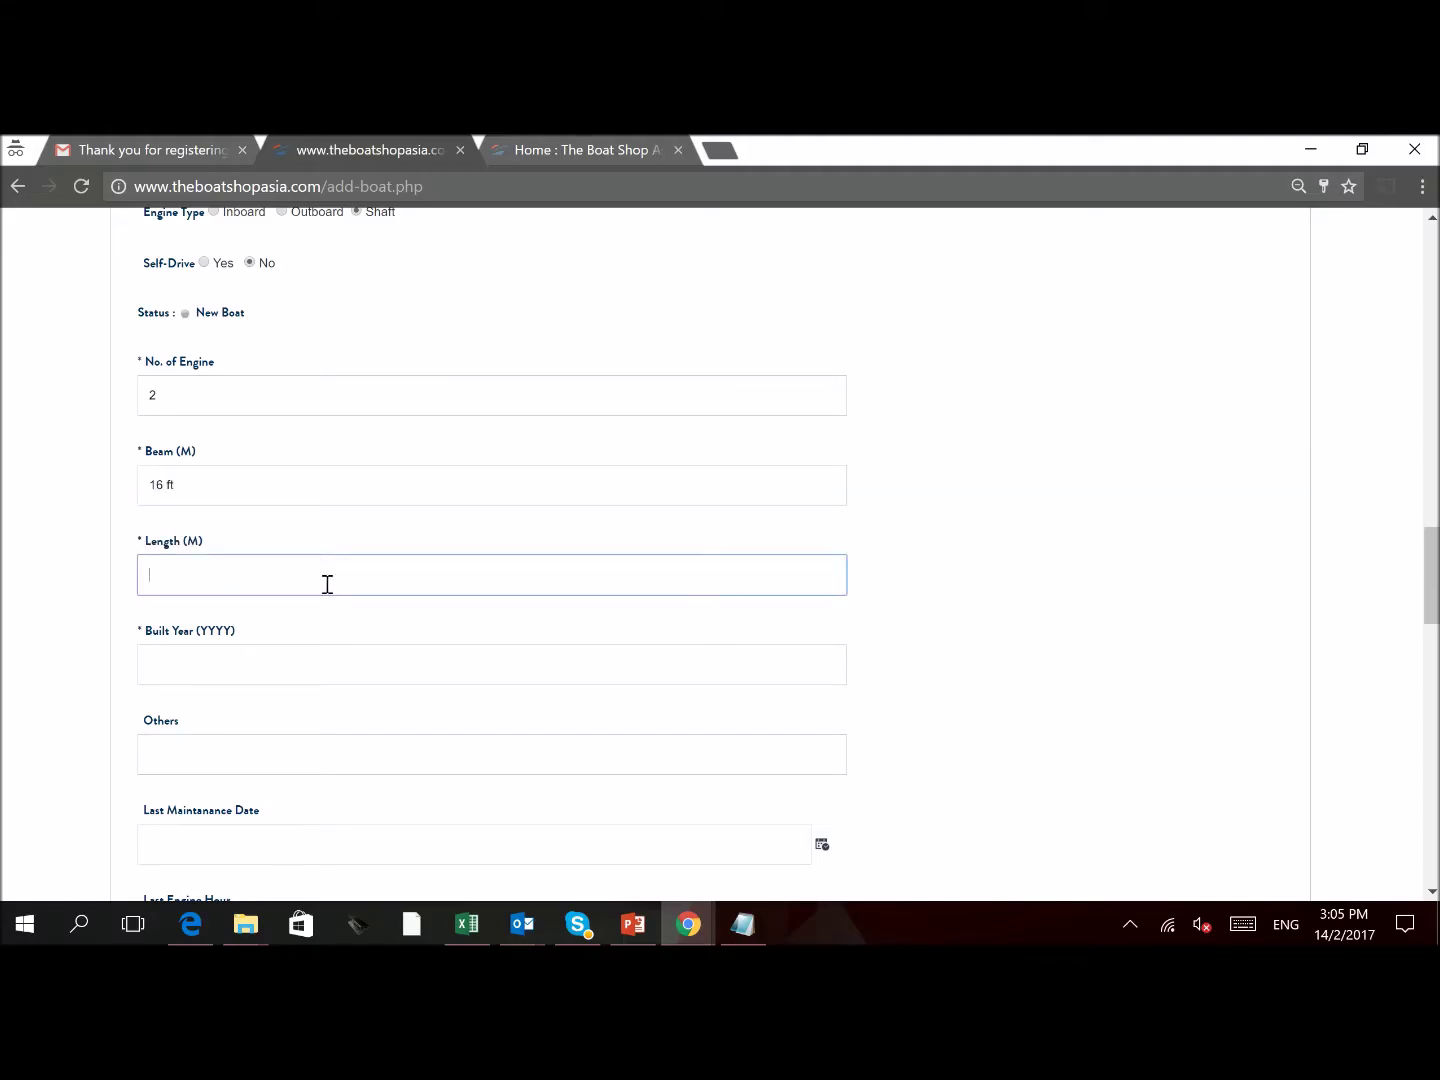
click(197, 486)
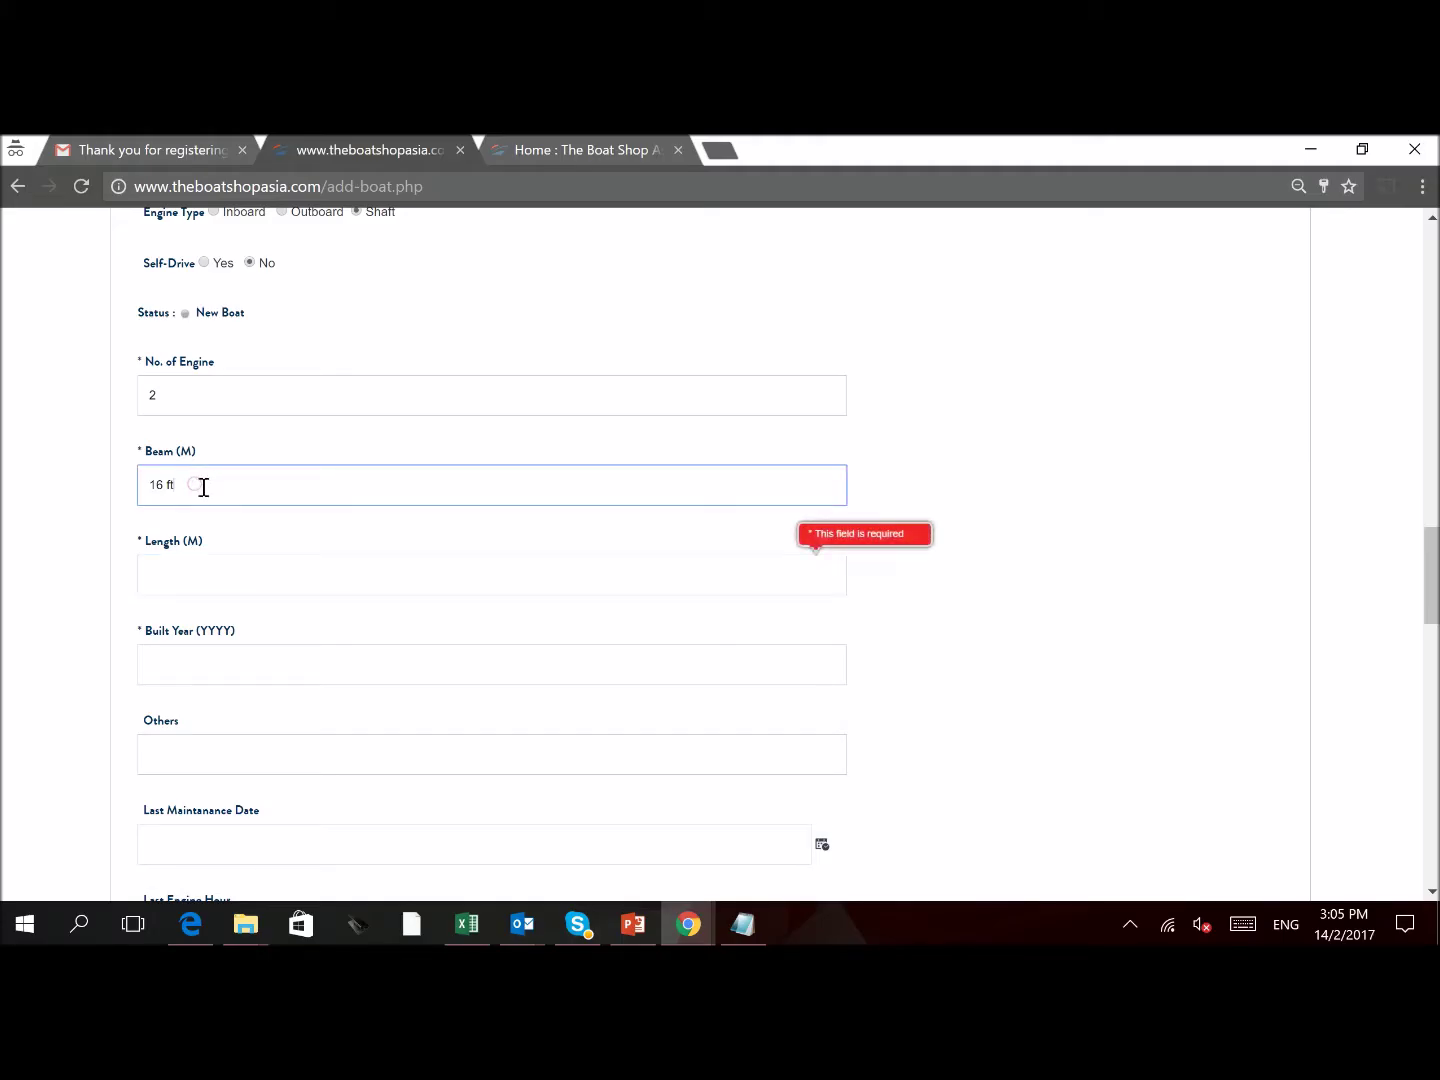
key(BackSpace)
key(BackSpace)
key(BackSpace)
text(3)
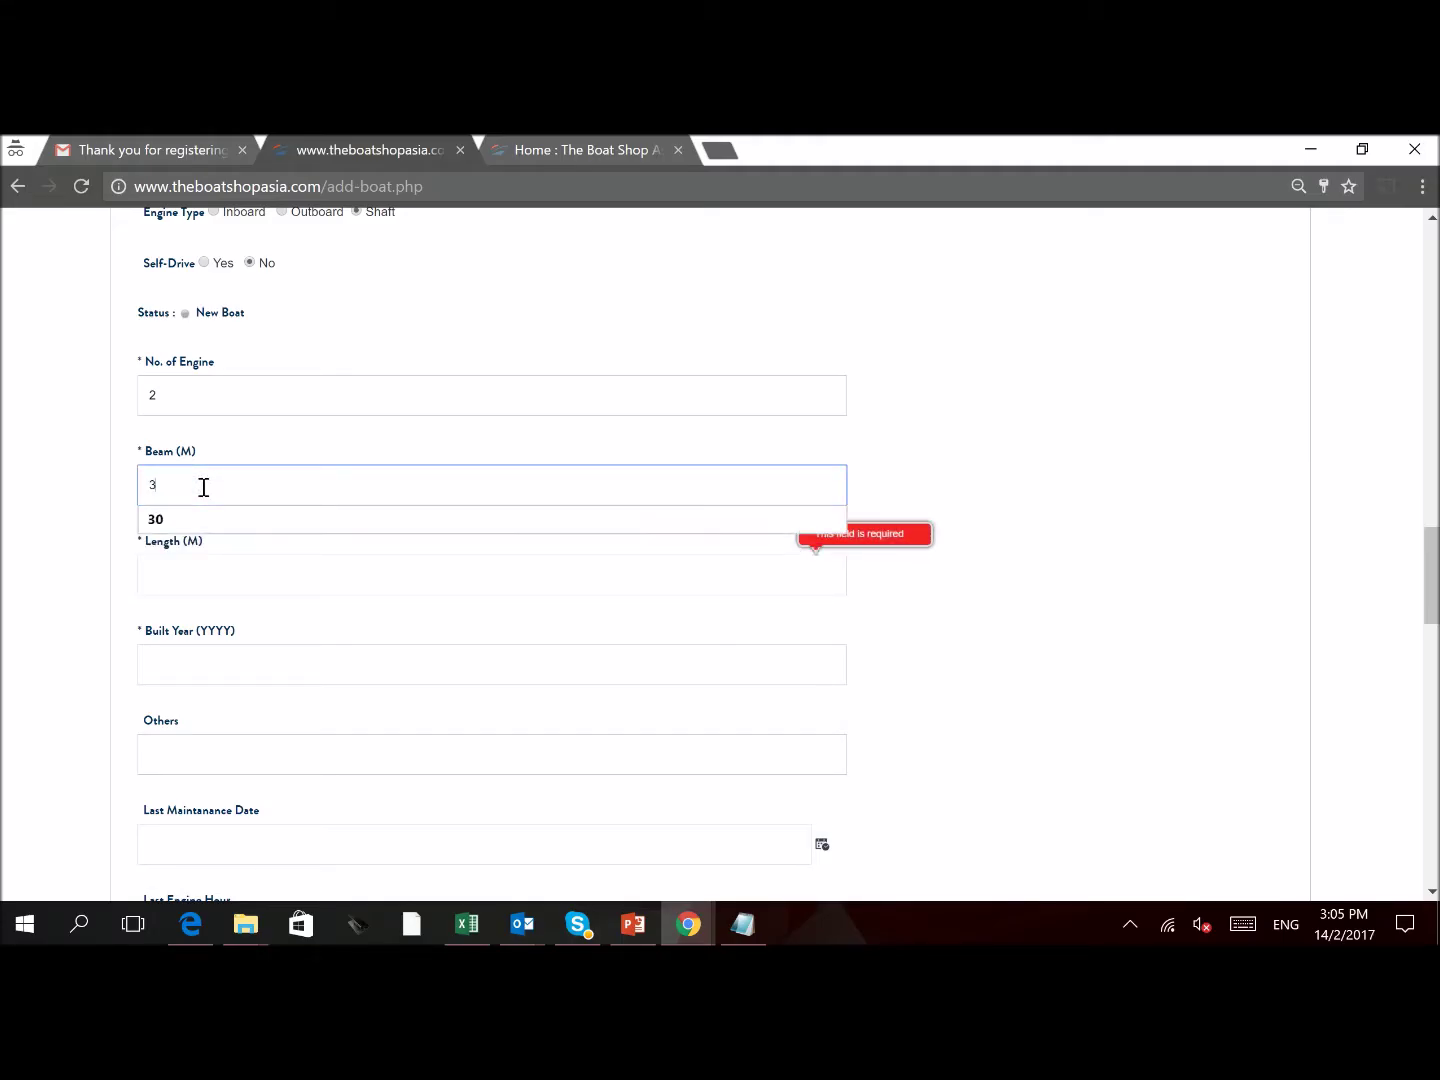
Enter a length of 13 and built year 2008
click(229, 576)
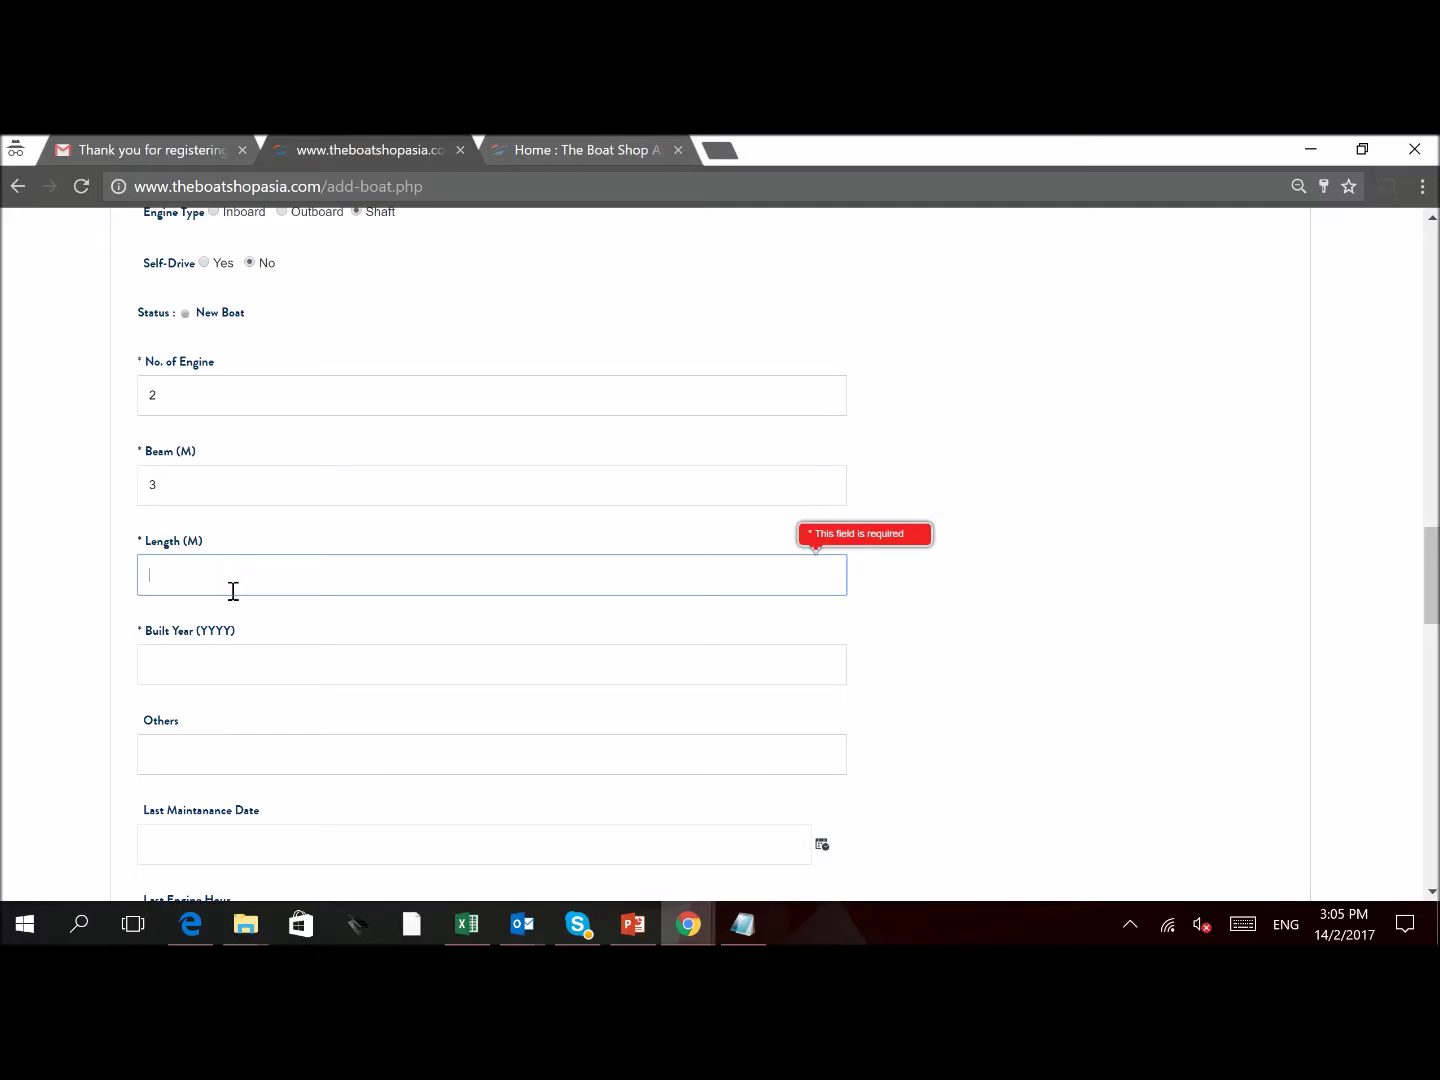
text(13)
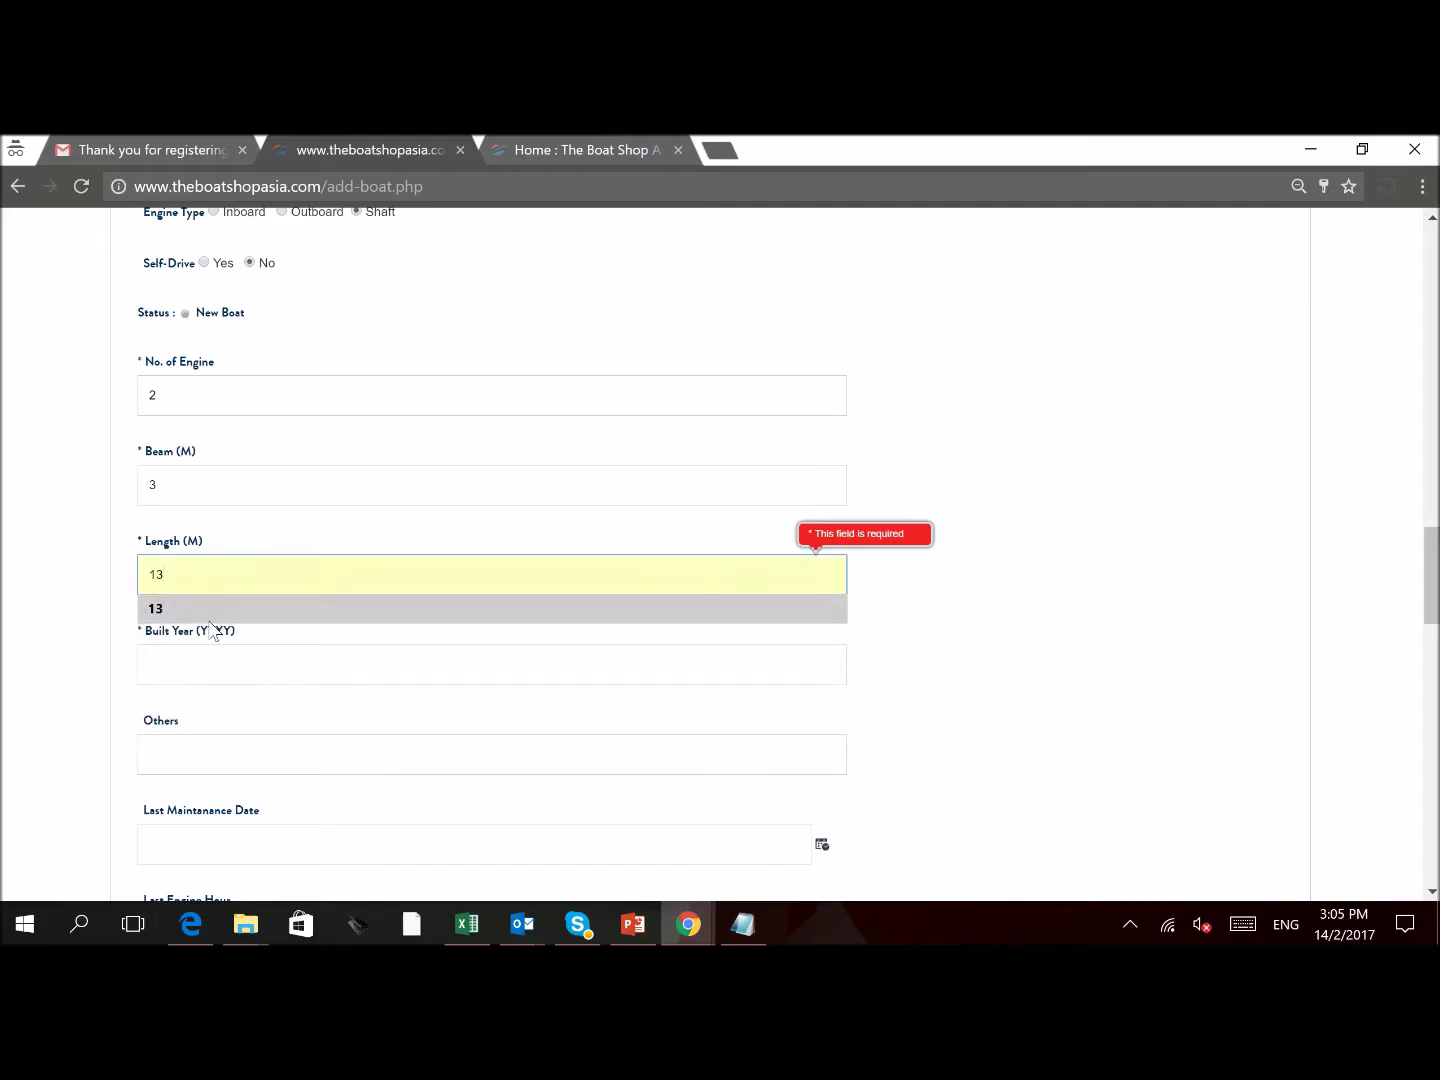
click(218, 670)
text(2008)
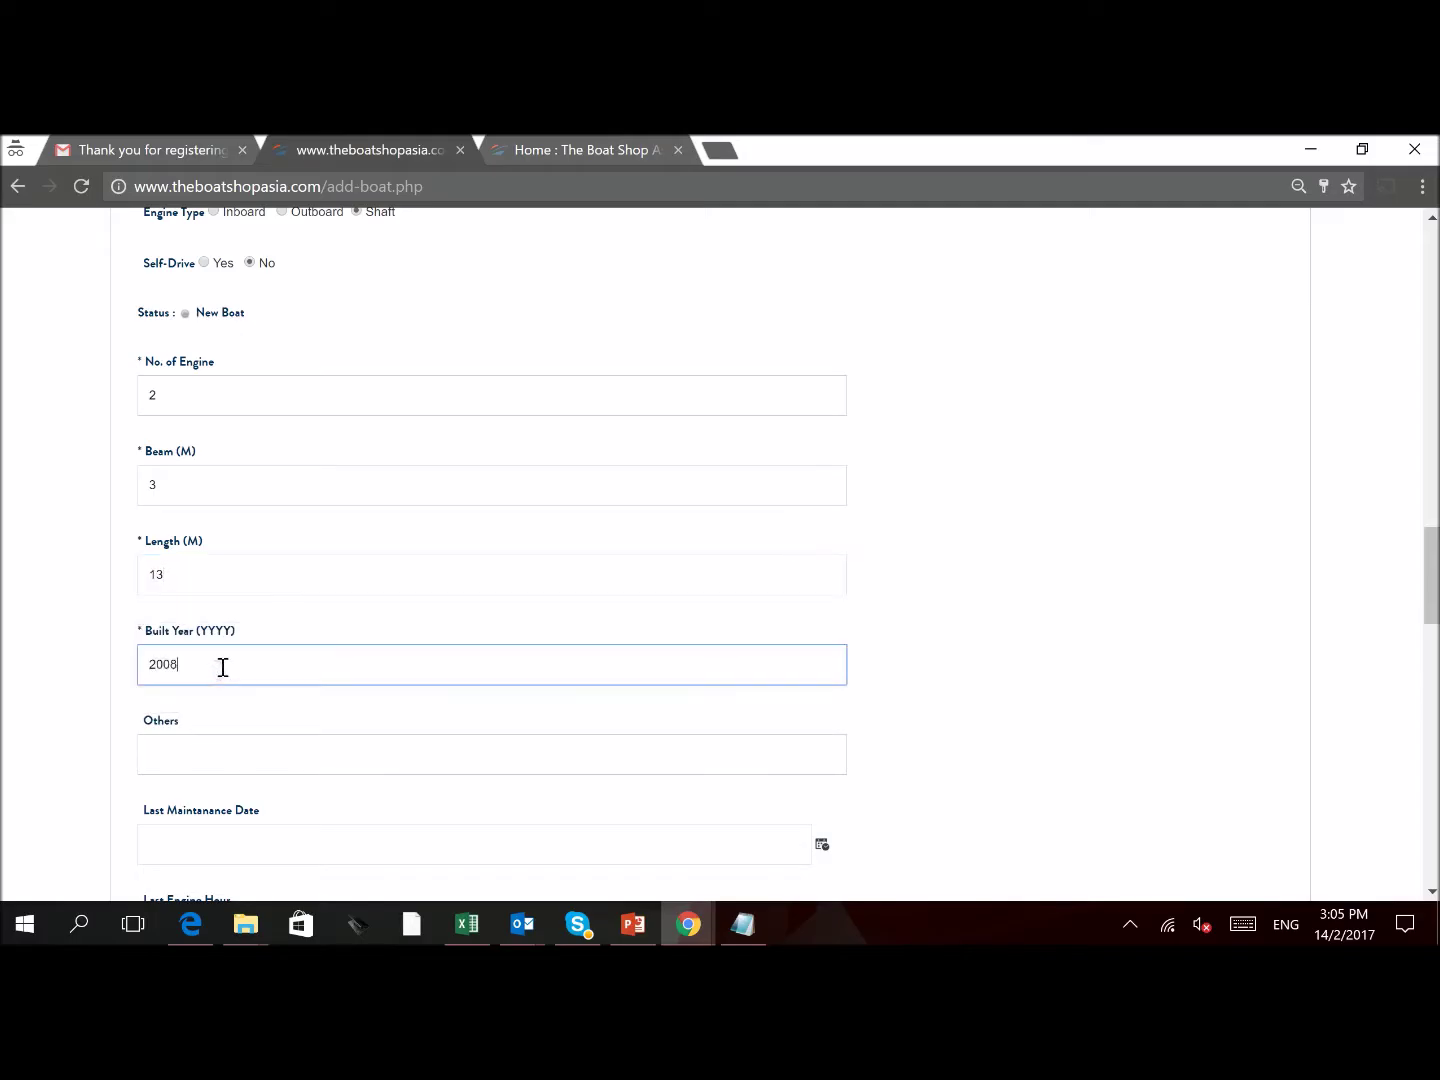
scroll(221, 828, down, 6)
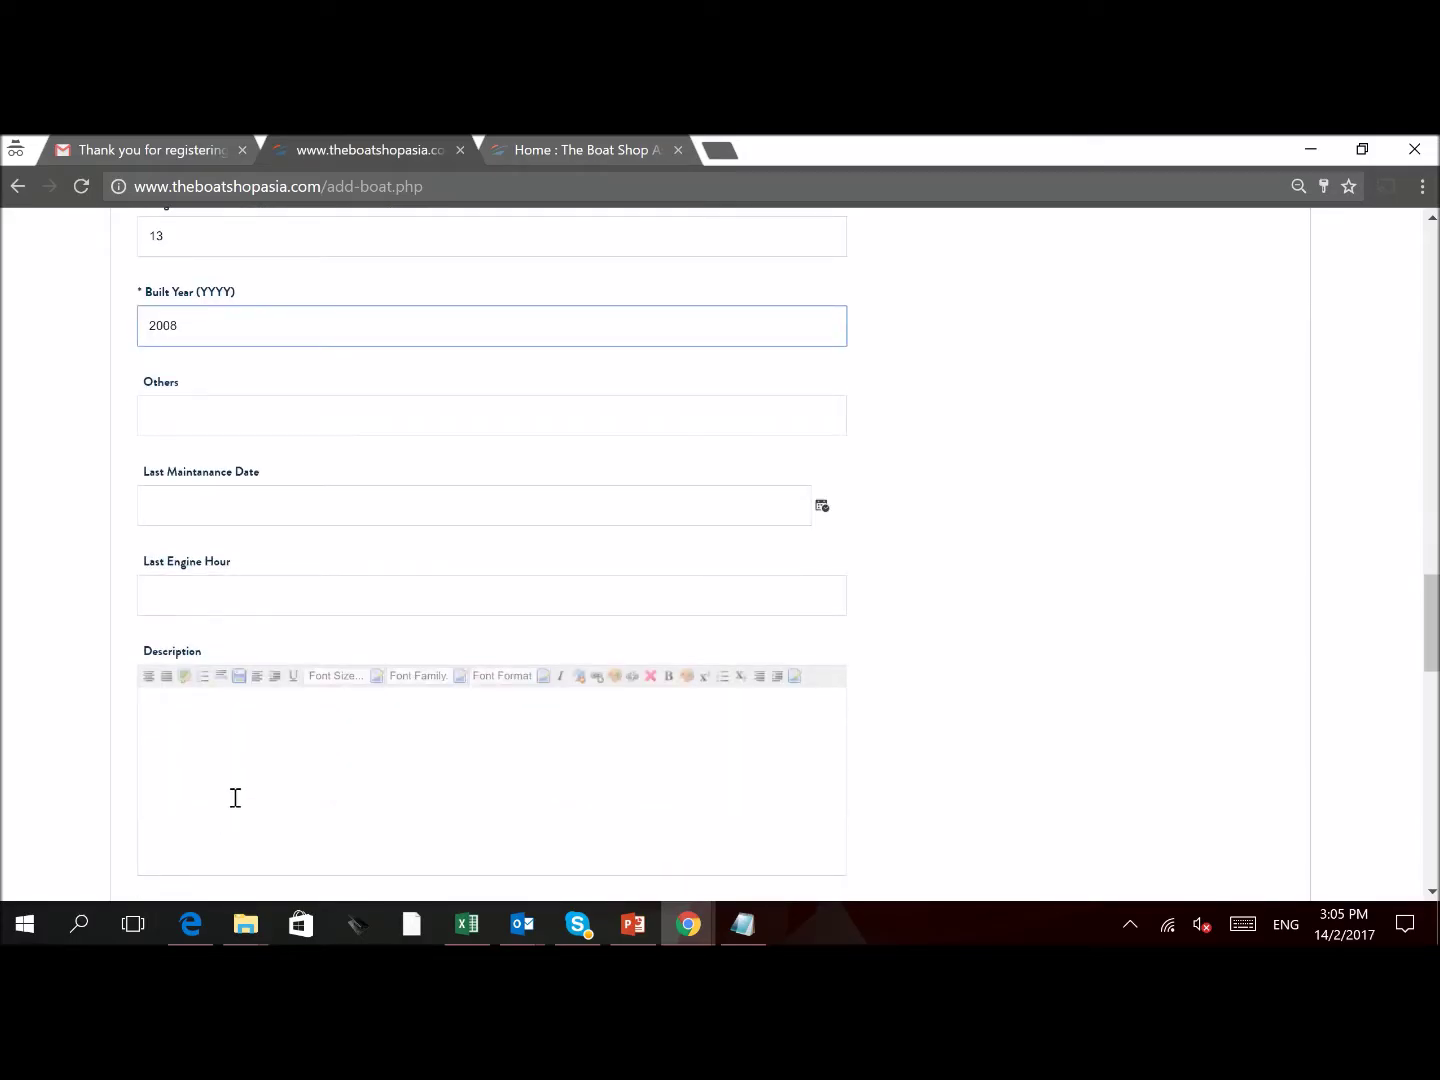
Finish the flybridge-yacht cruising description and add a note that no corkage is charged
click(272, 503)
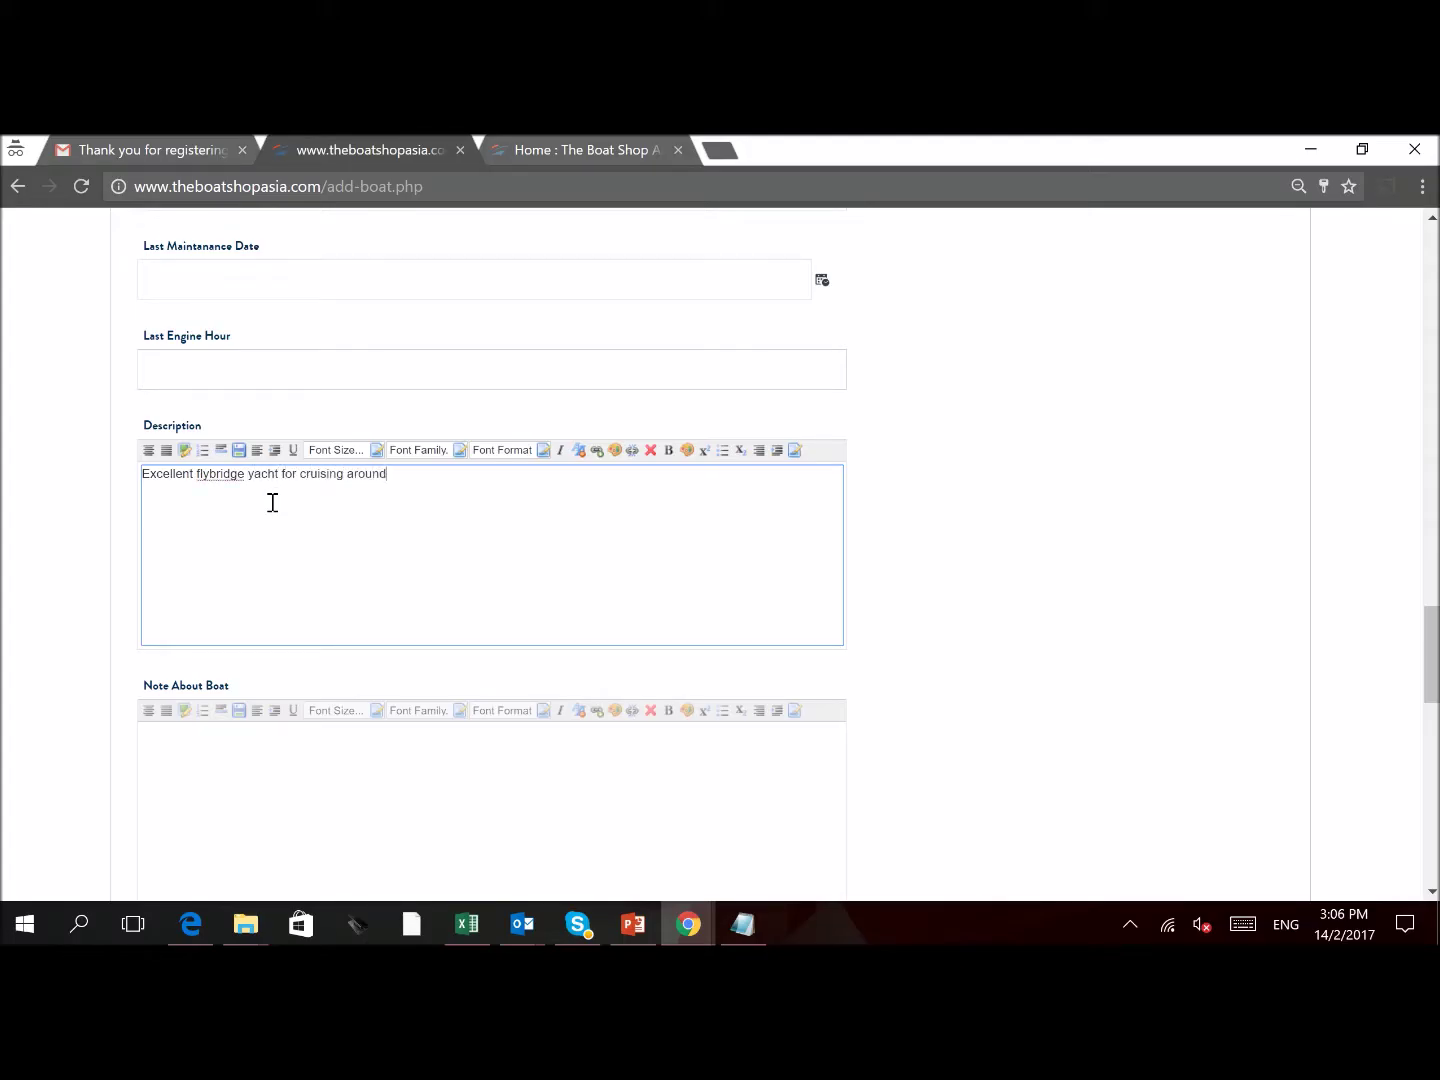
text(slands)
click(335, 759)
text(No corka)
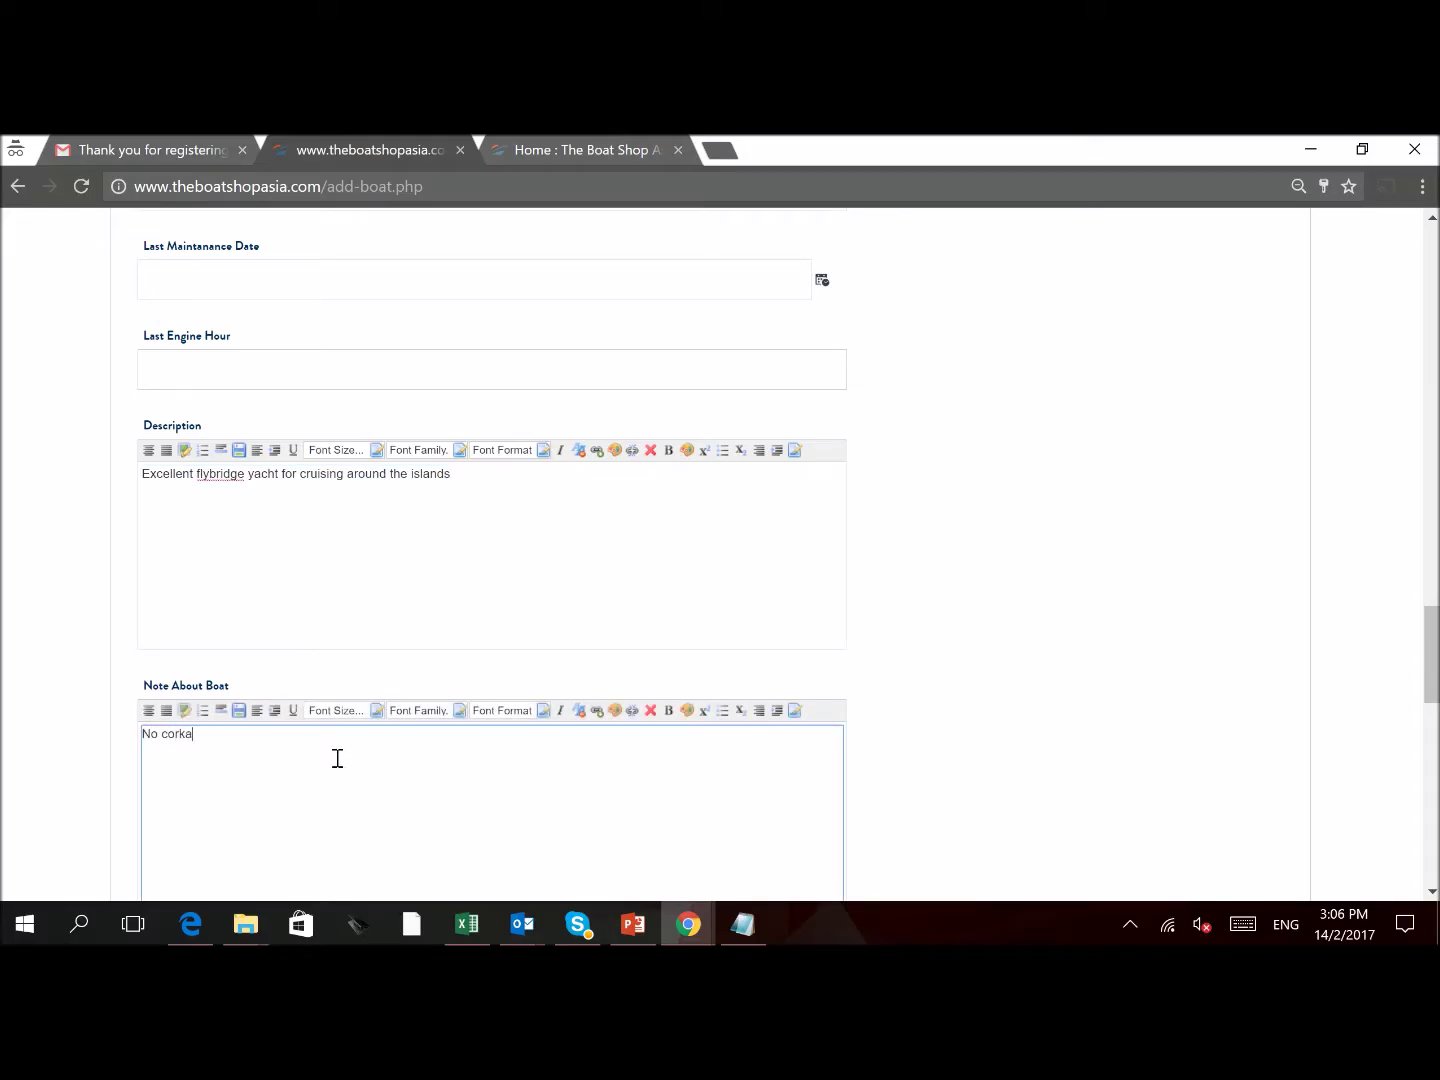
text(ge charged for bringing onboard your own food and drinks.)
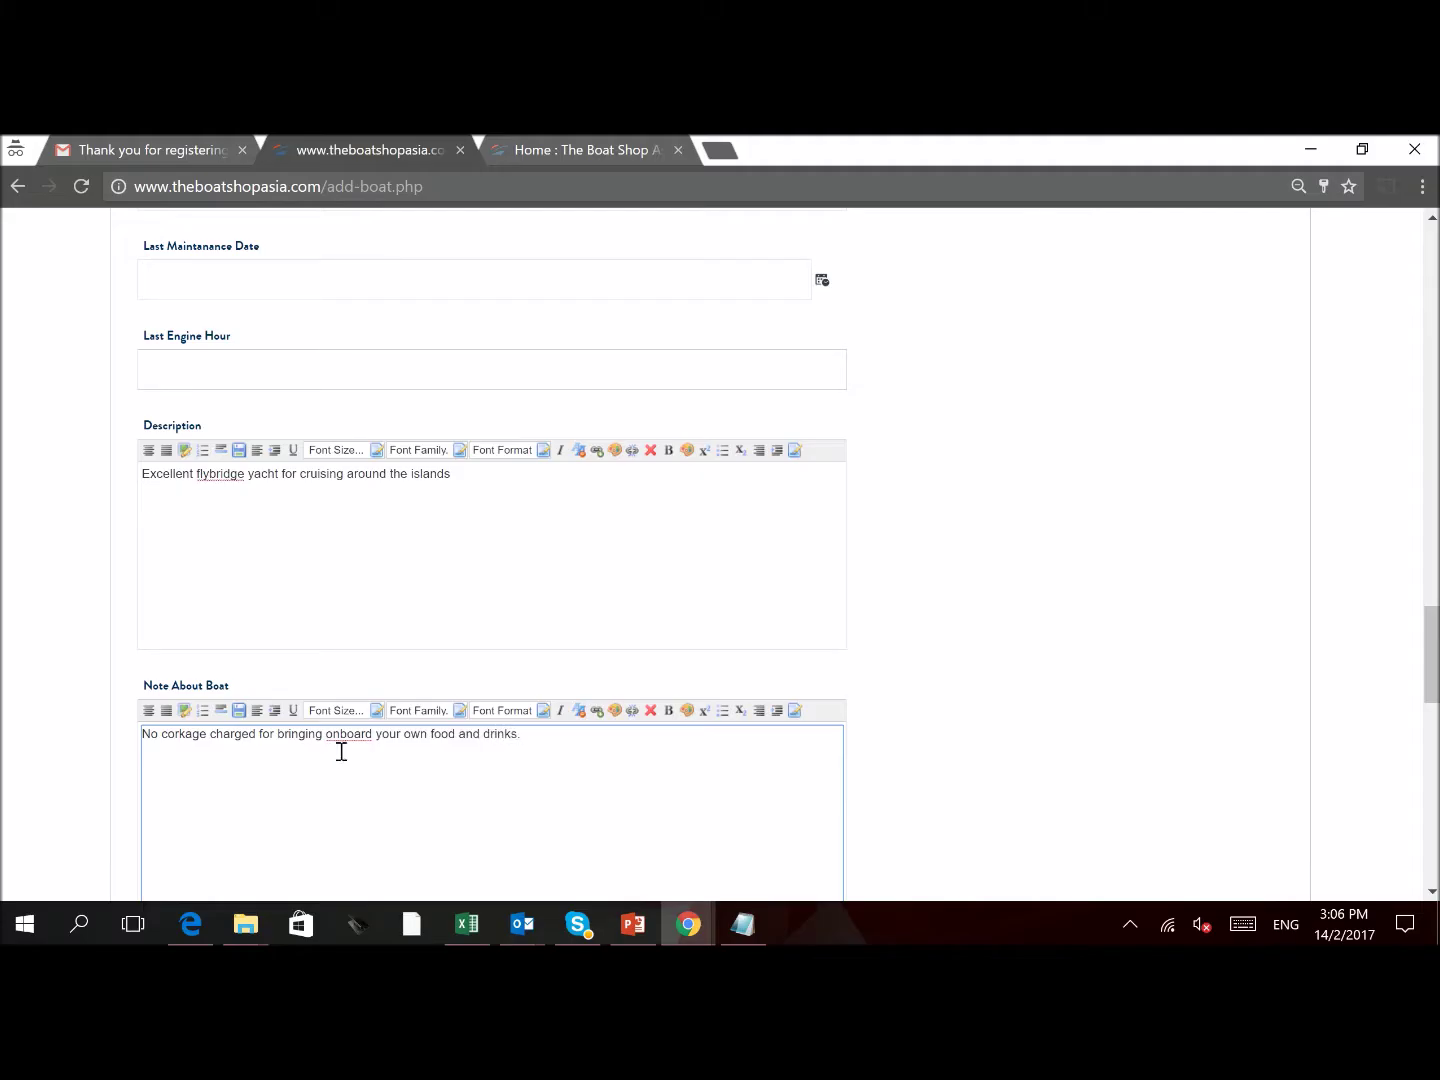
scroll(1229, 462, down, 7)
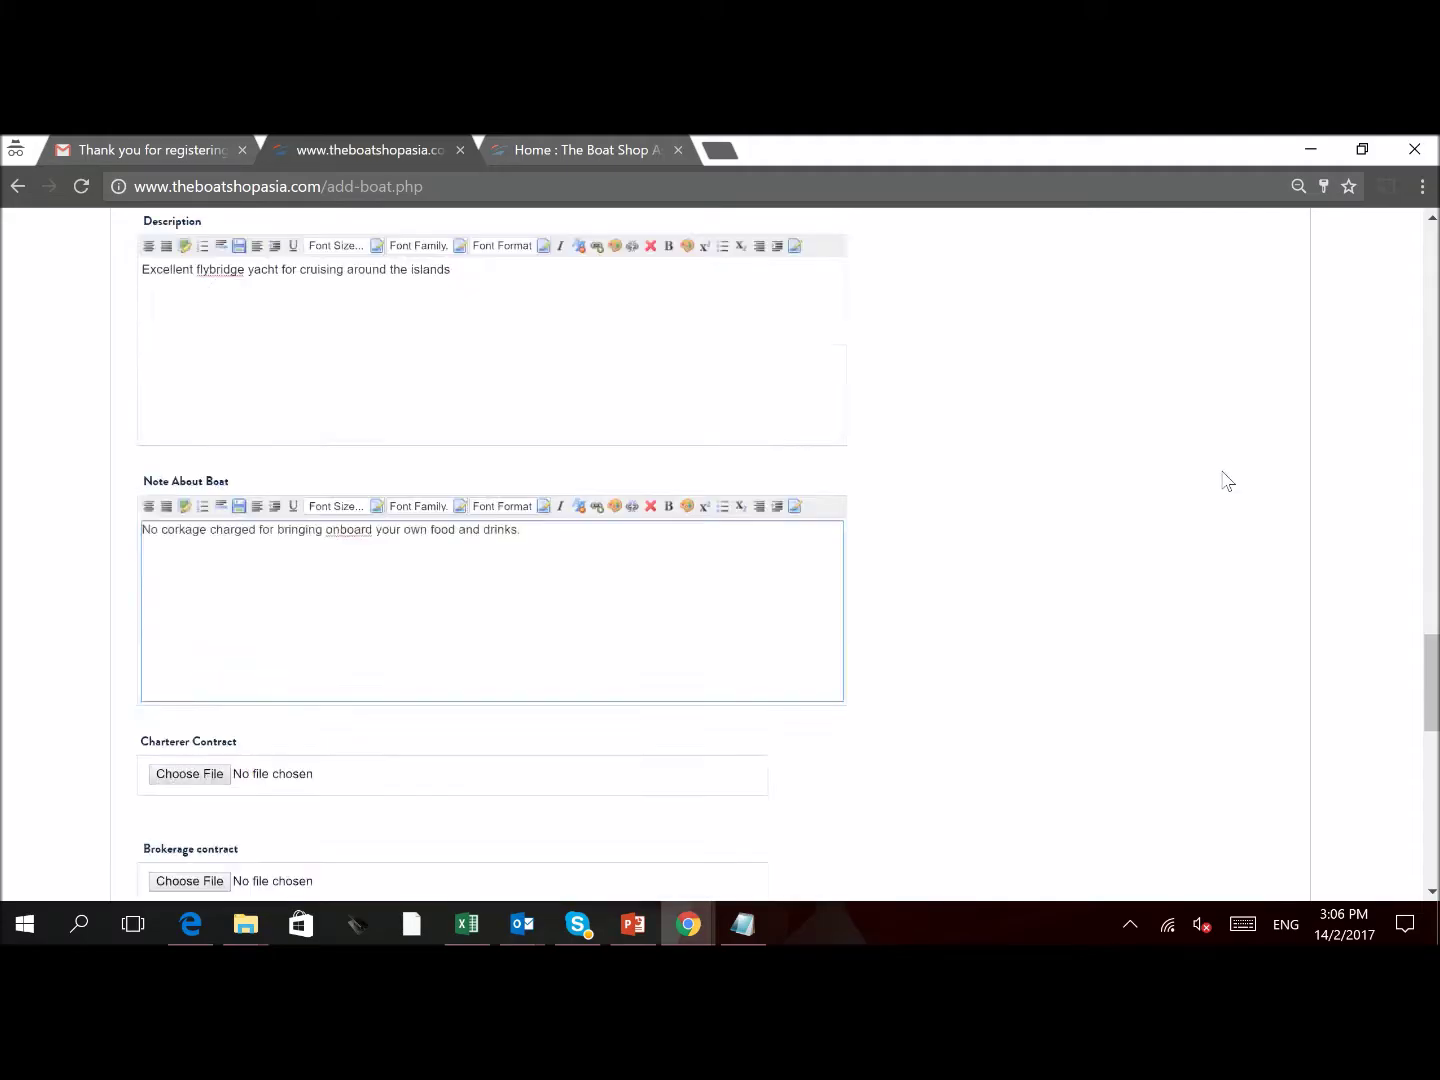
scroll(550, 416, up, 1)
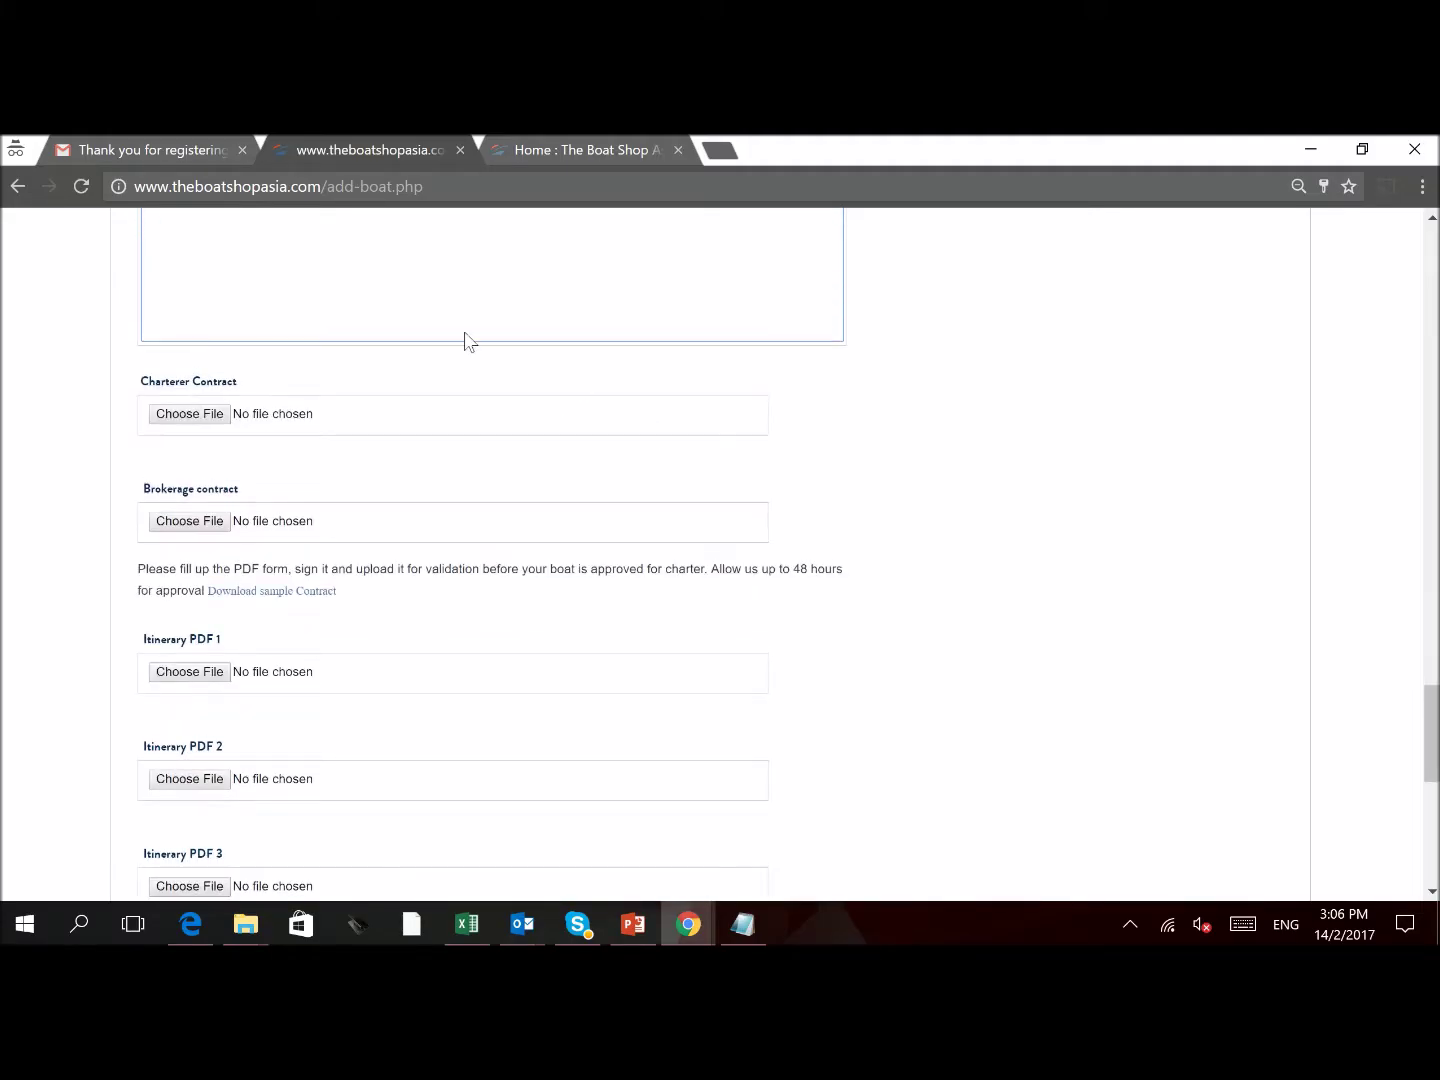
click(199, 419)
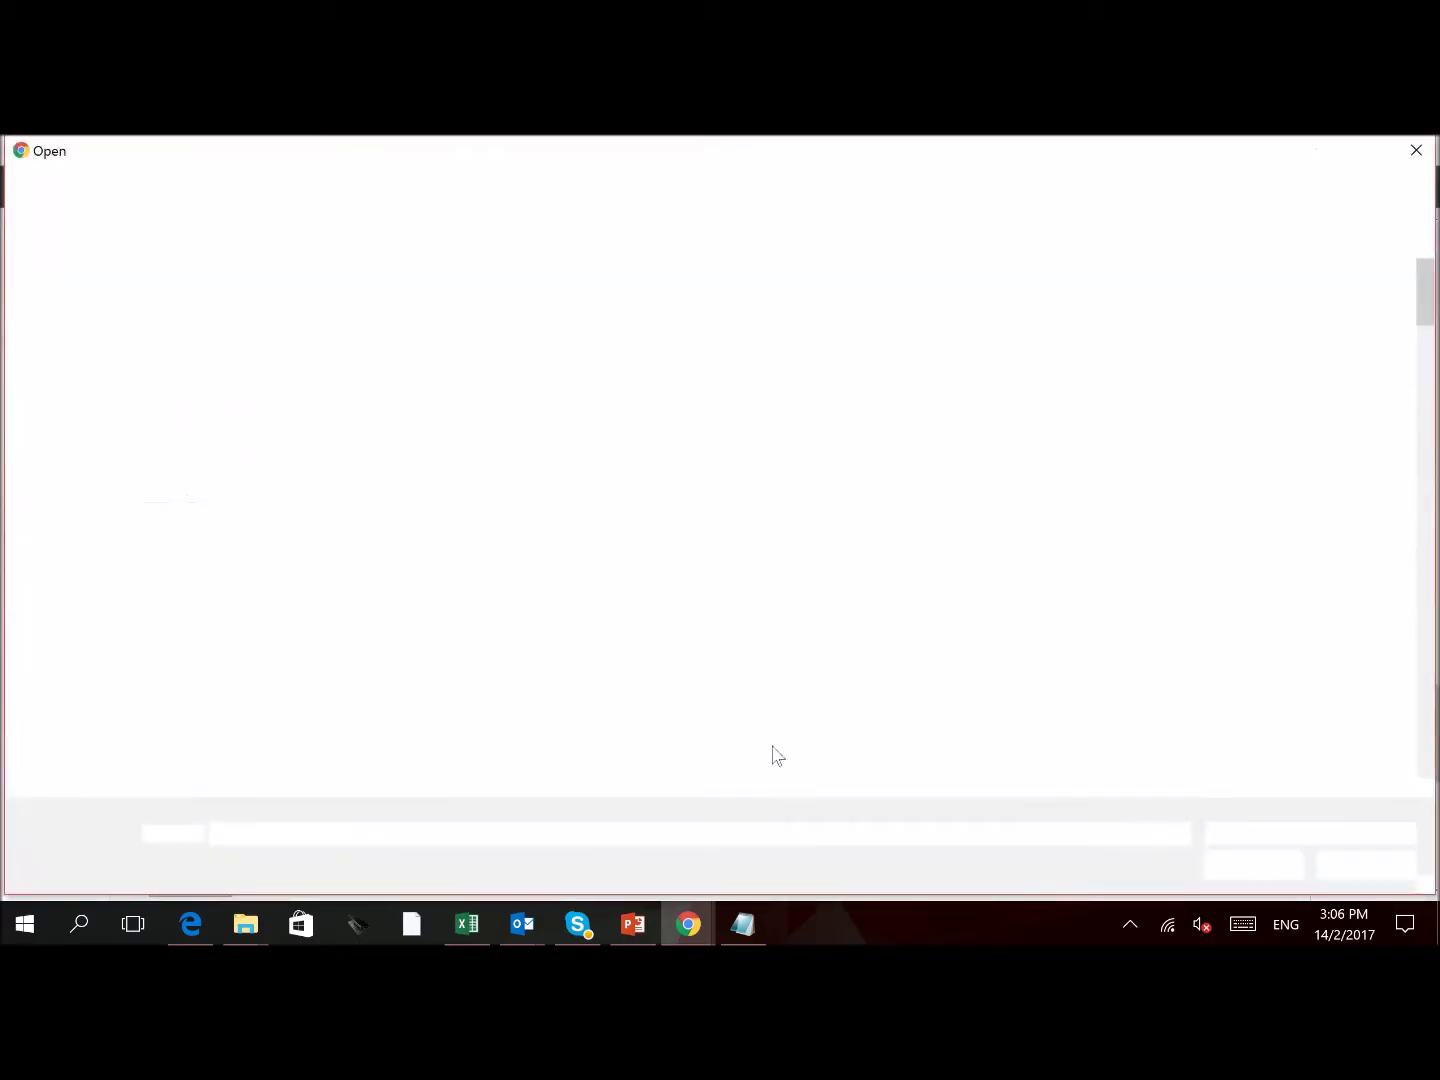
Attach the first image in Pics for Website as the Charterer Contract
scroll(932, 513, down, 10)
scroll(932, 513, up, 5)
click(288, 311)
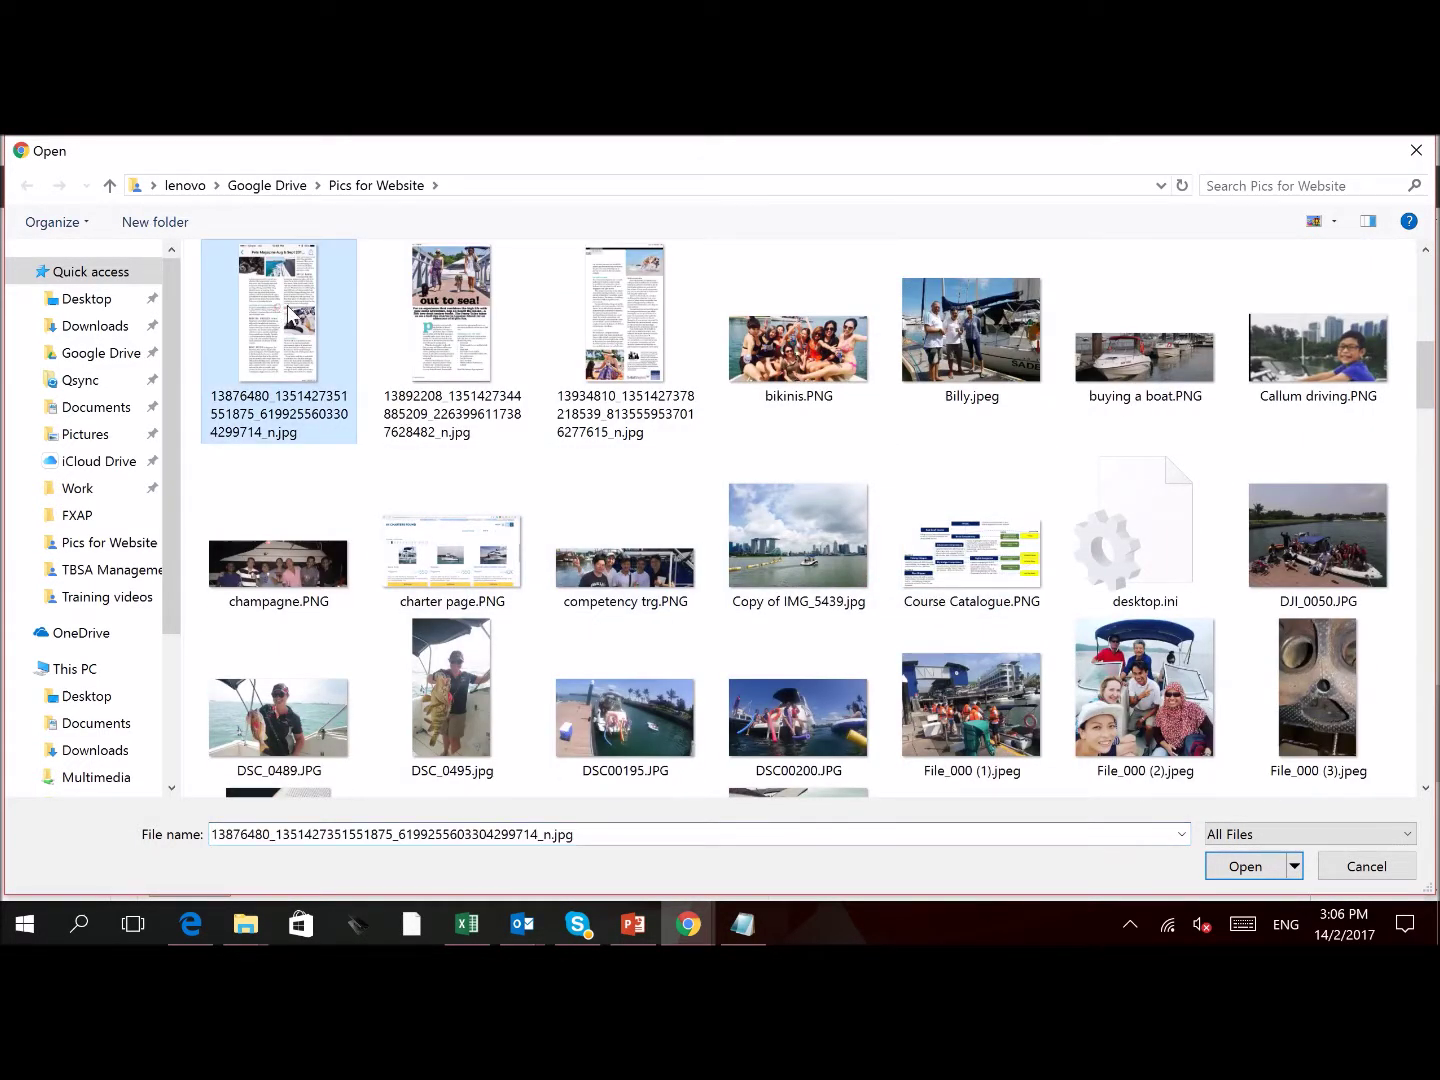
double_click(288, 312)
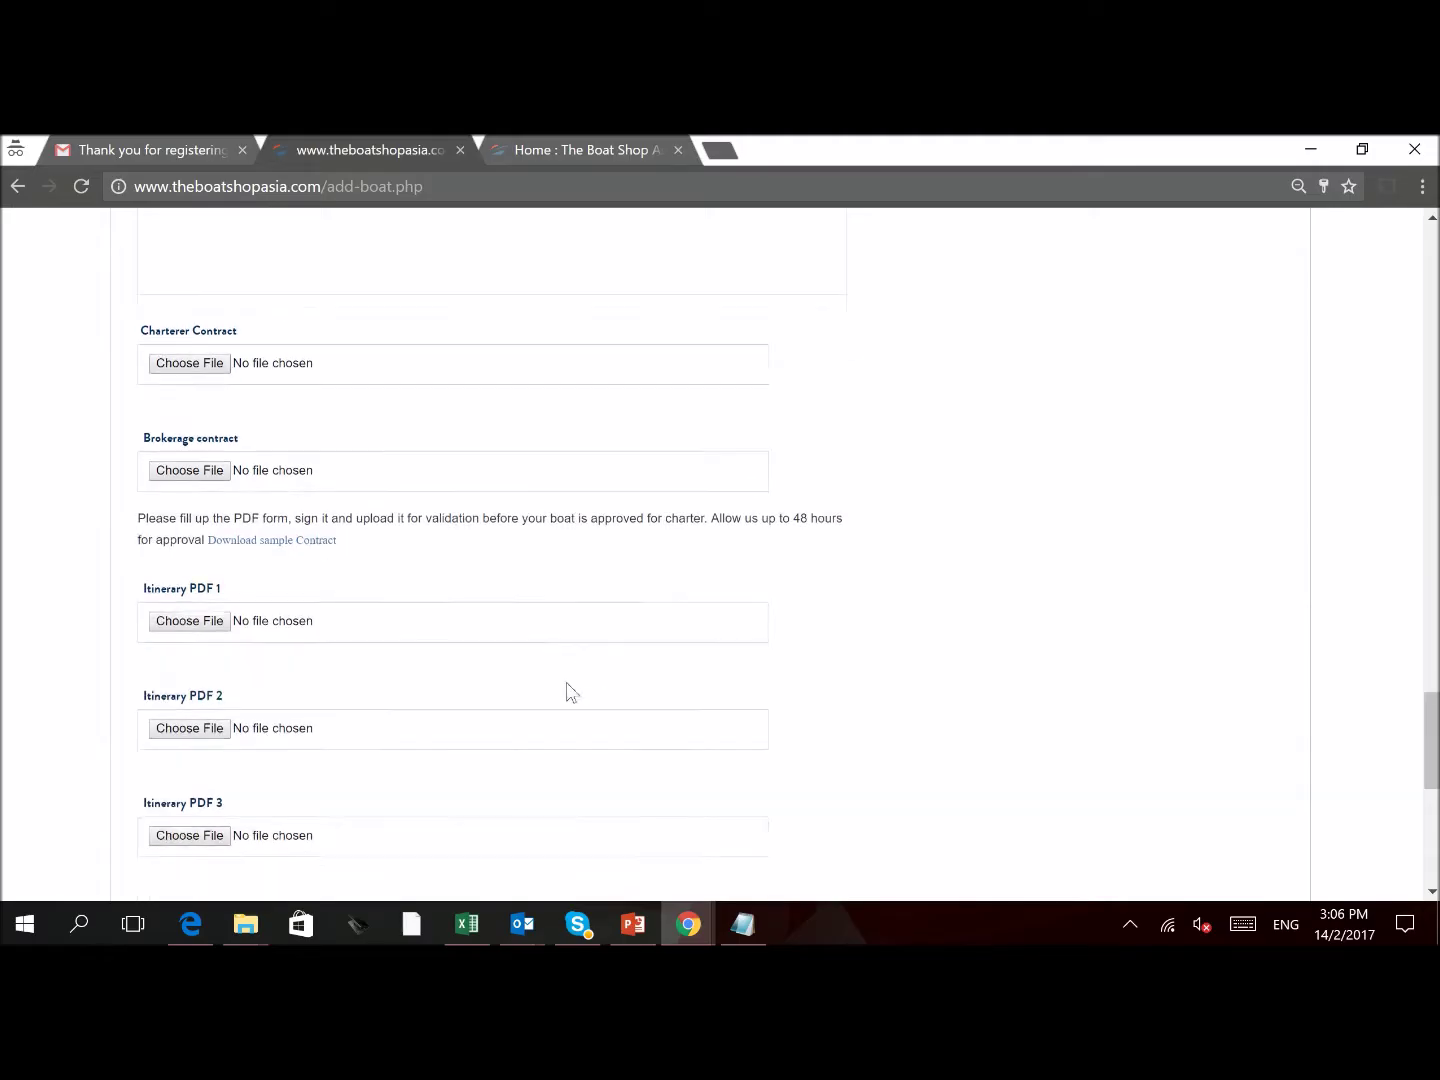
scroll(568, 692, down, 1)
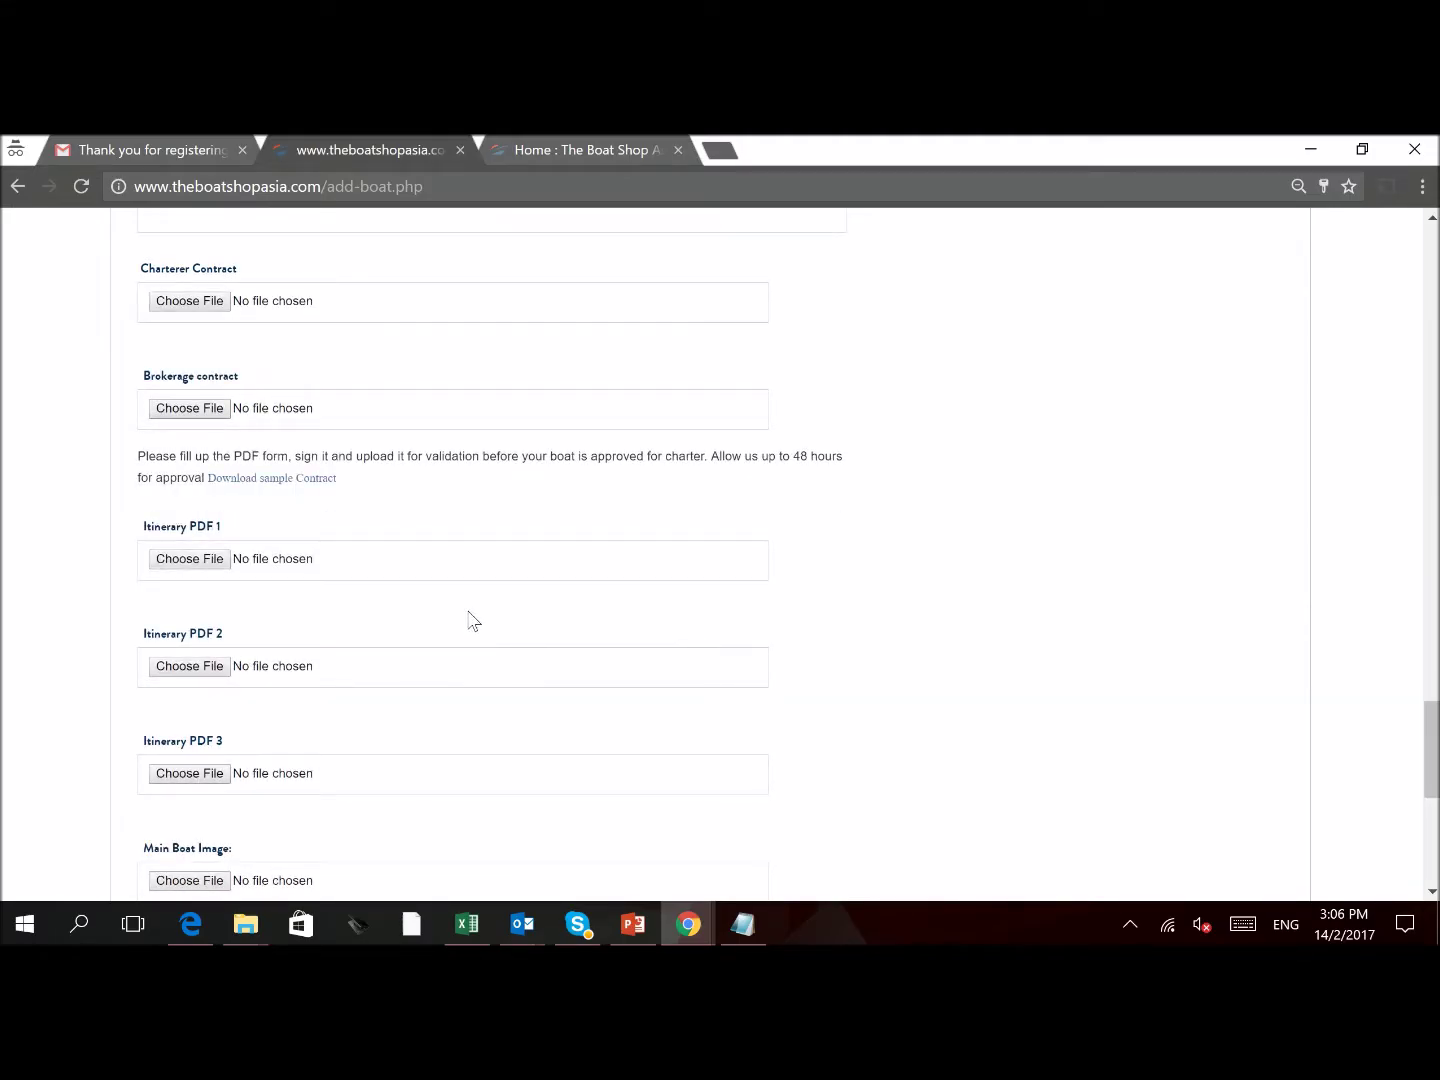
Choose a photo from the file picker of another upload field
click(190, 408)
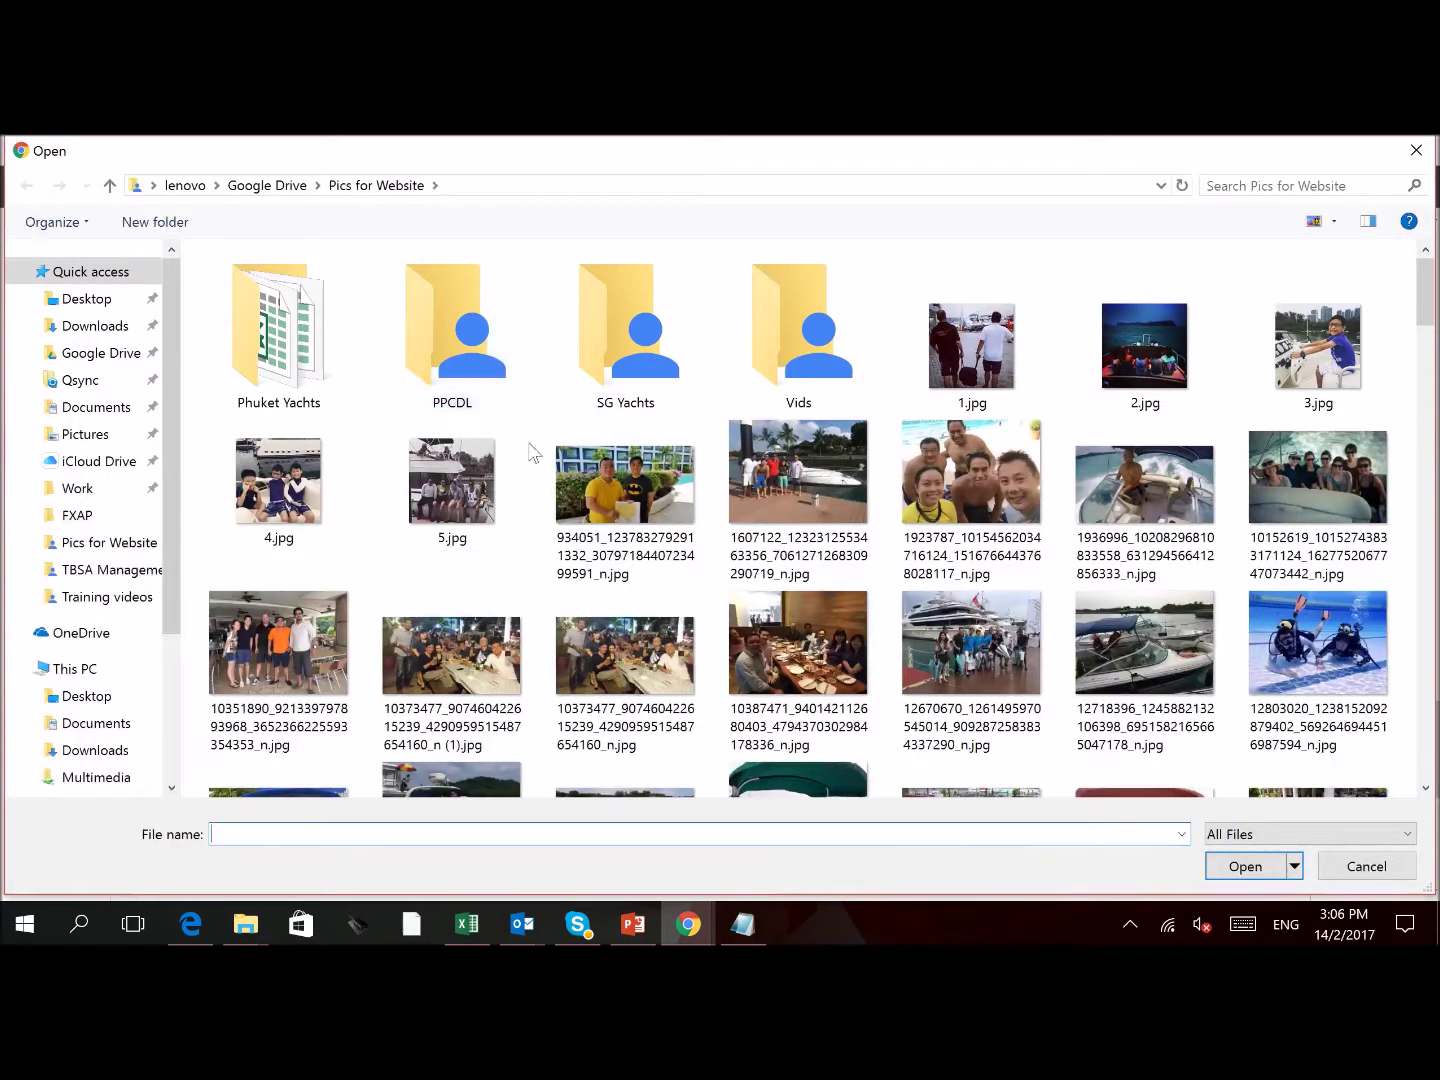
scroll(641, 560, down, 3)
scroll(636, 556, down, 6)
scroll(546, 529, down, 1)
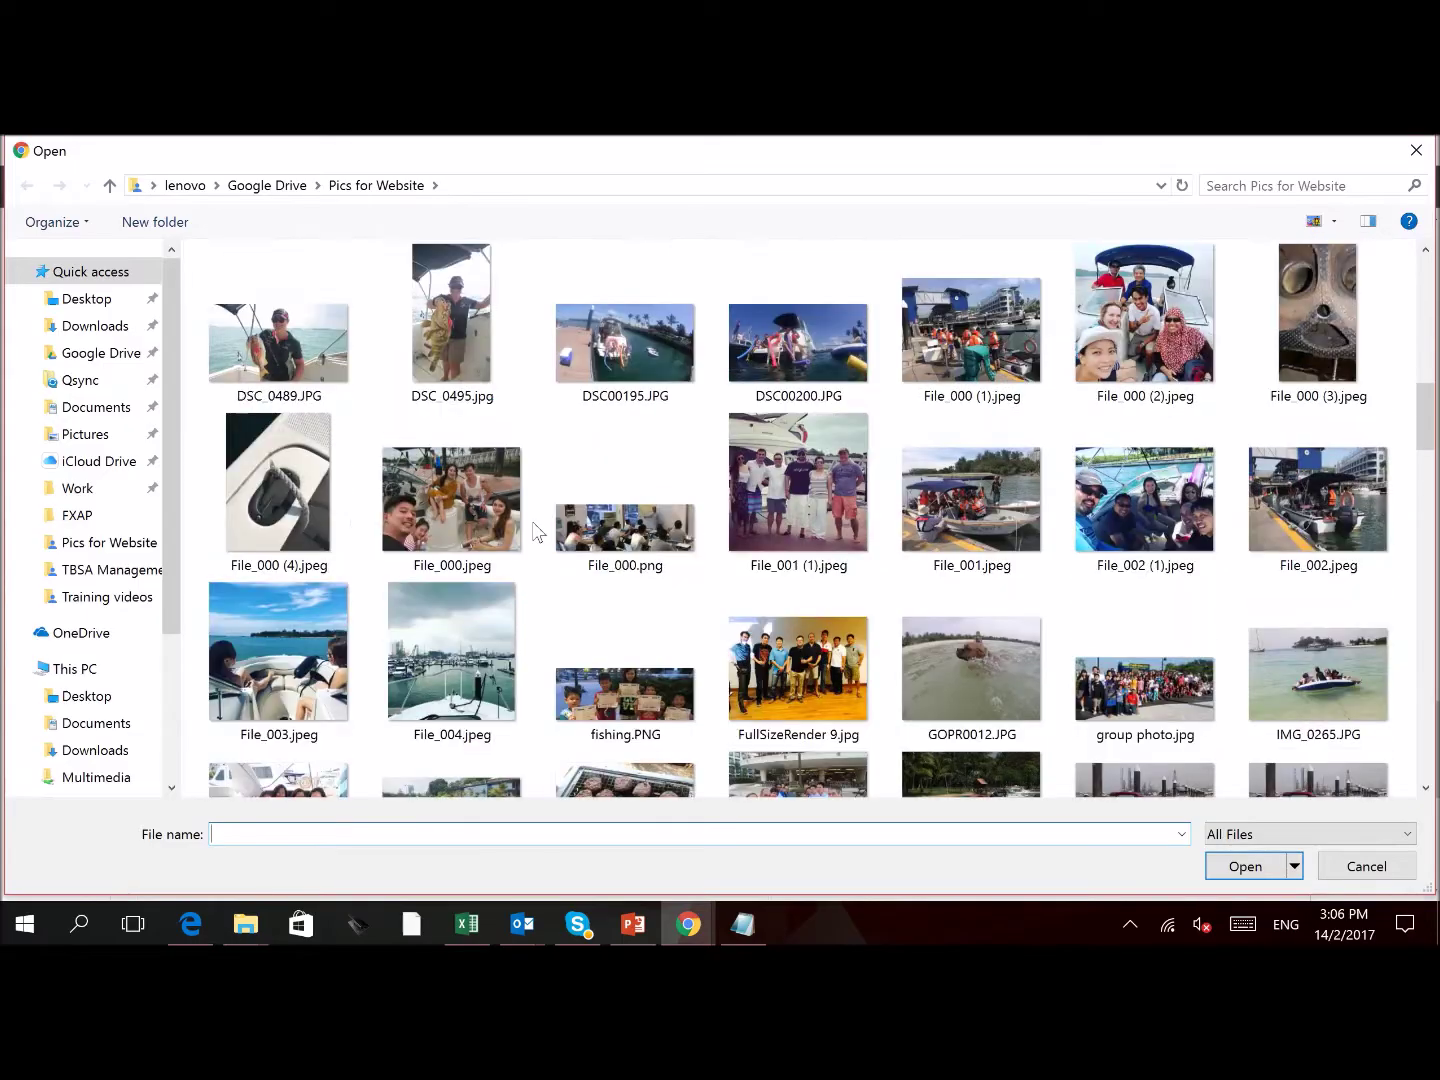
scroll(540, 530, up, 7)
double_click(455, 655)
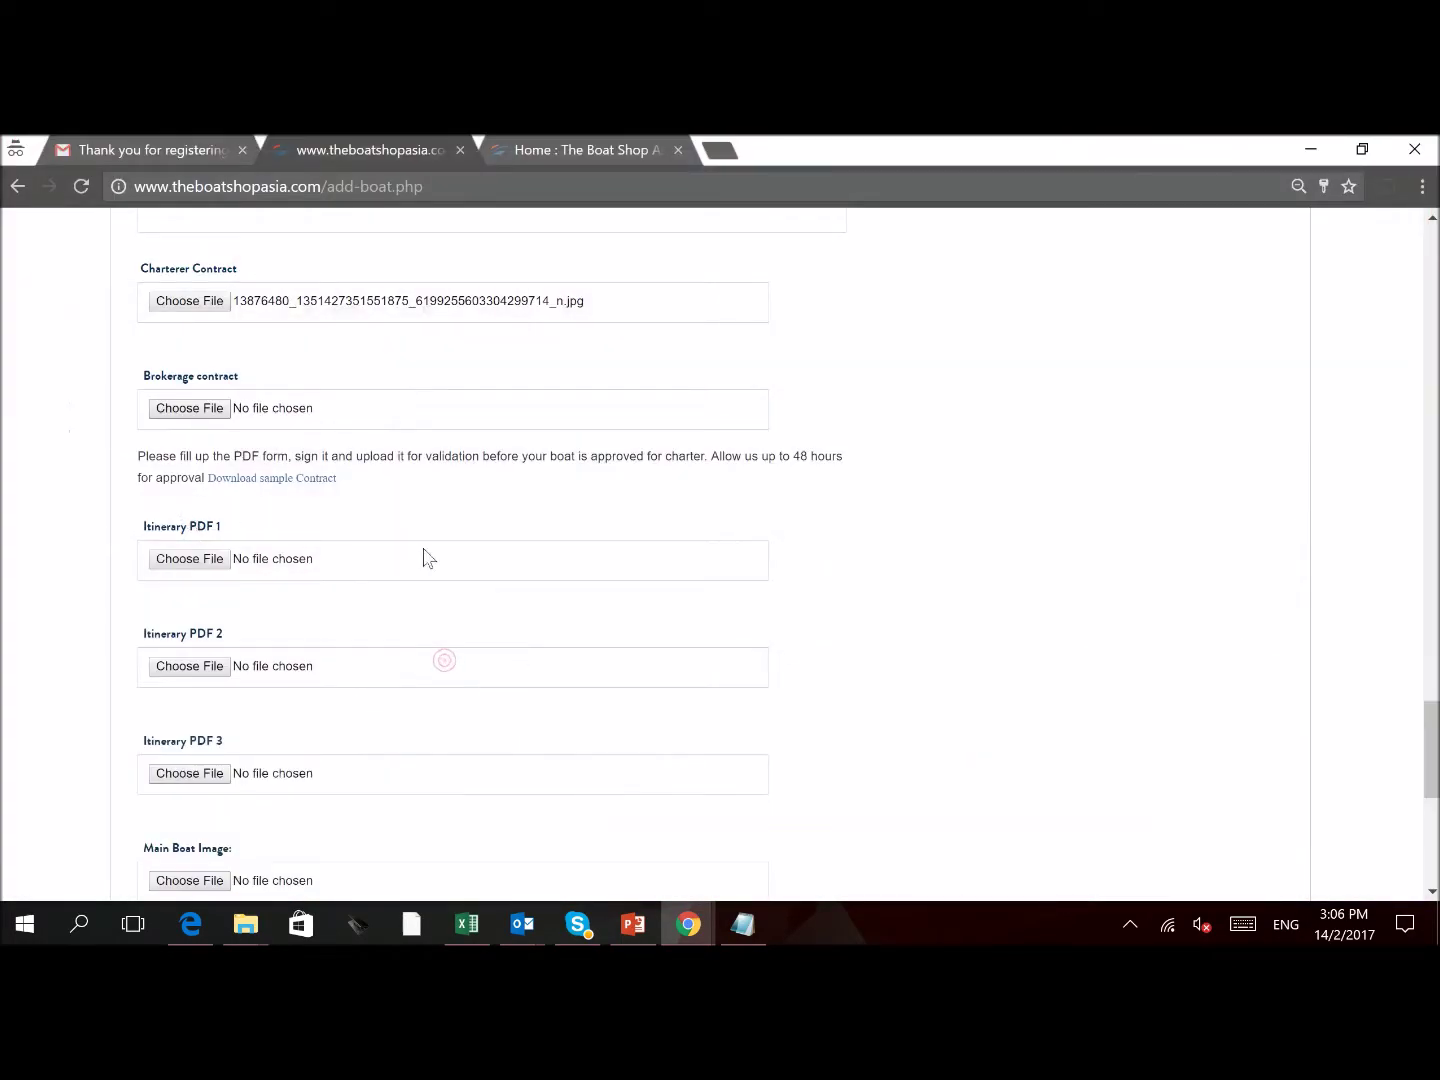
scroll(505, 670, down, 4)
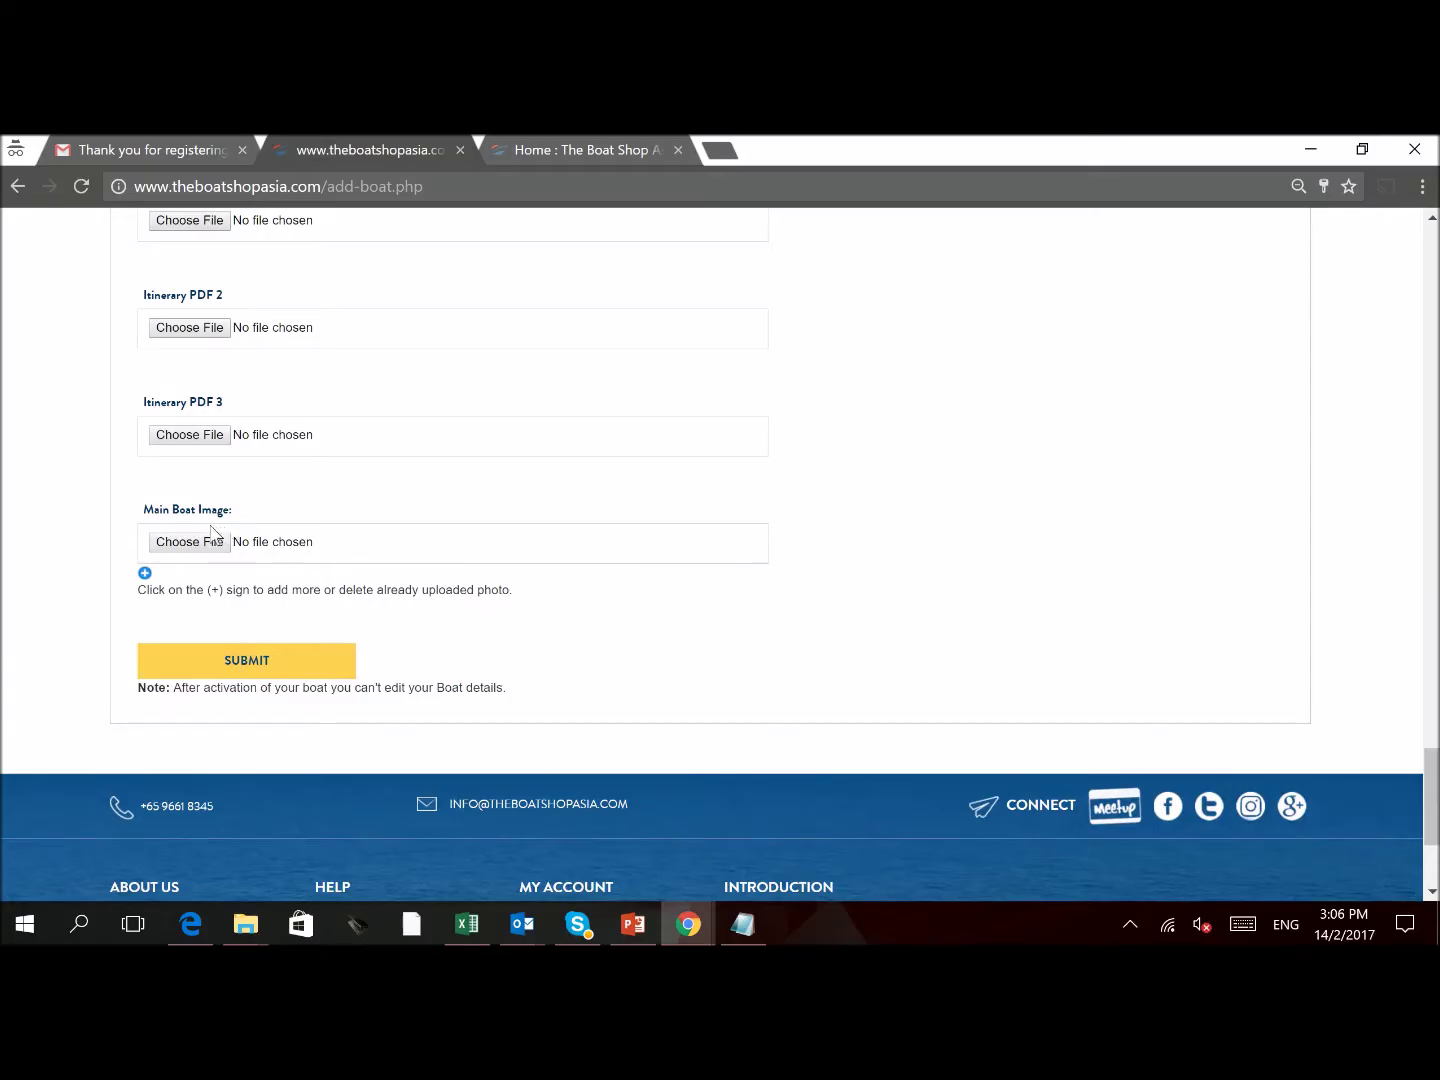
Set Main Boat Image to 296709_1.jpg from Google Drive > Our Boats > Isaiah
click(189, 544)
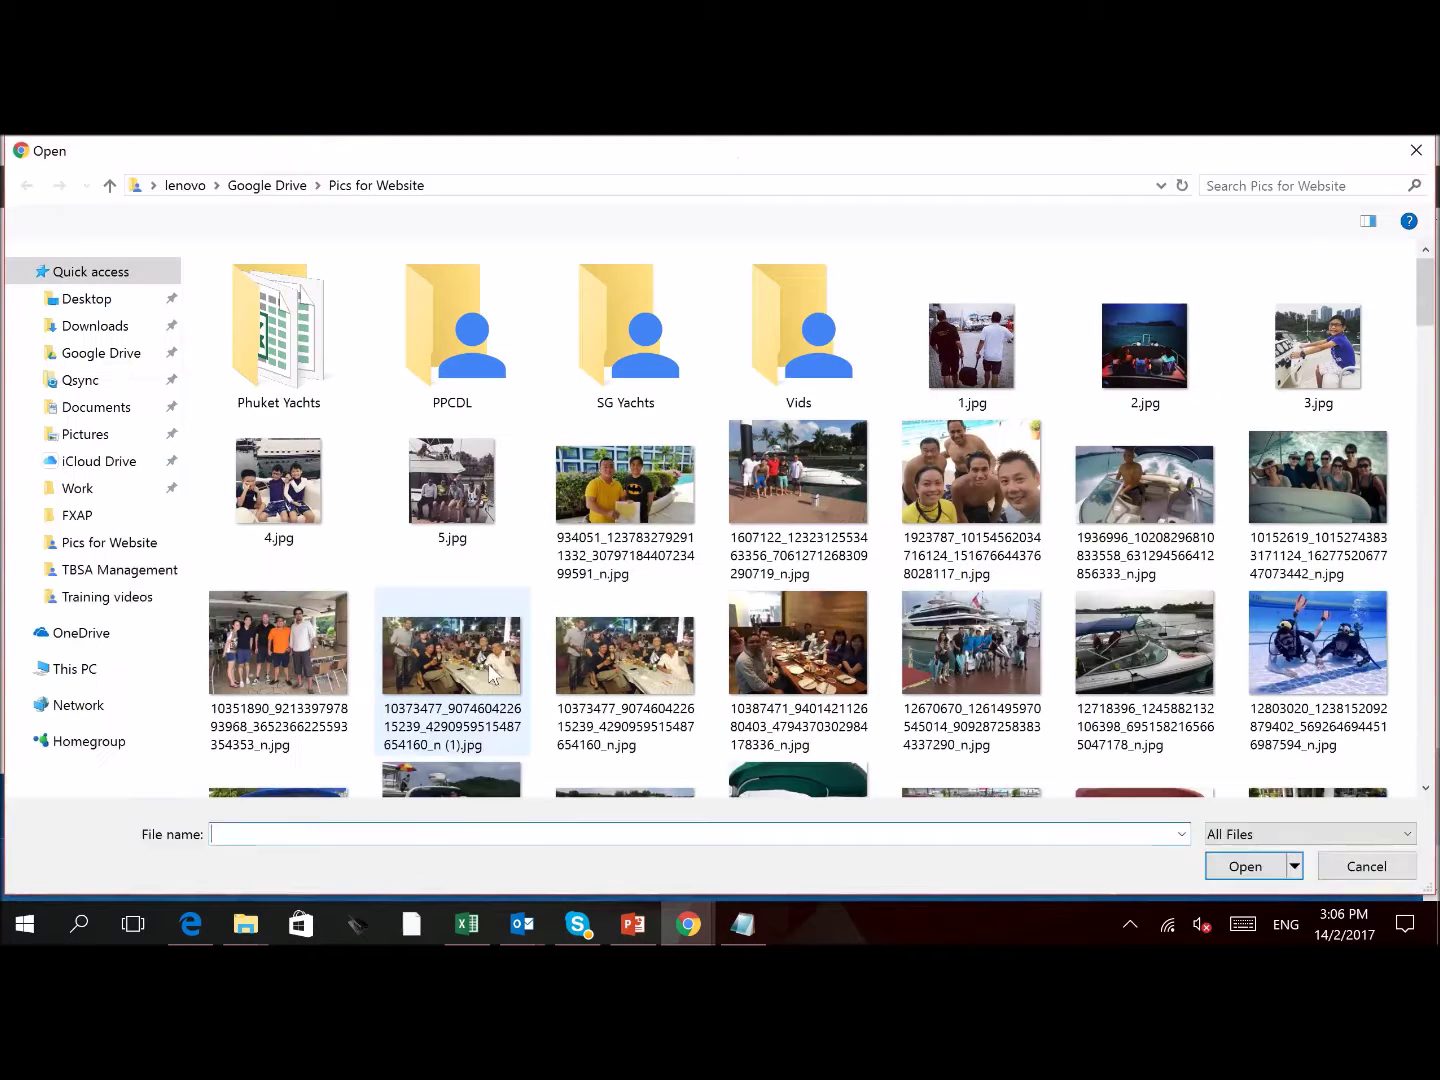
click(905, 518)
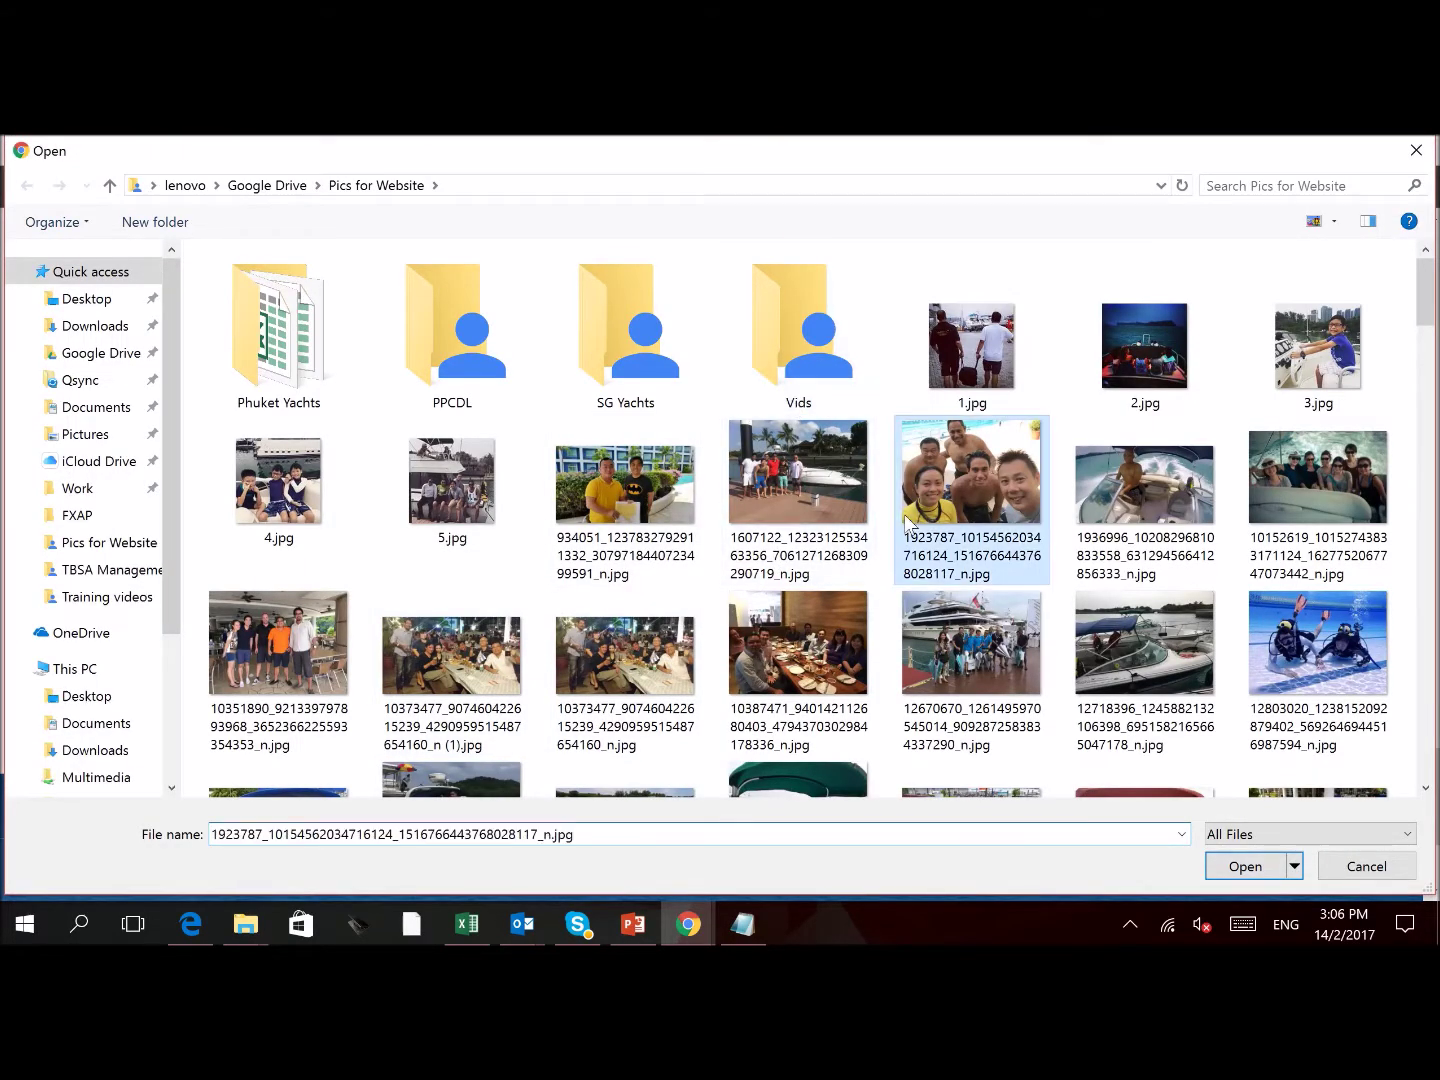
key(alt+Up)
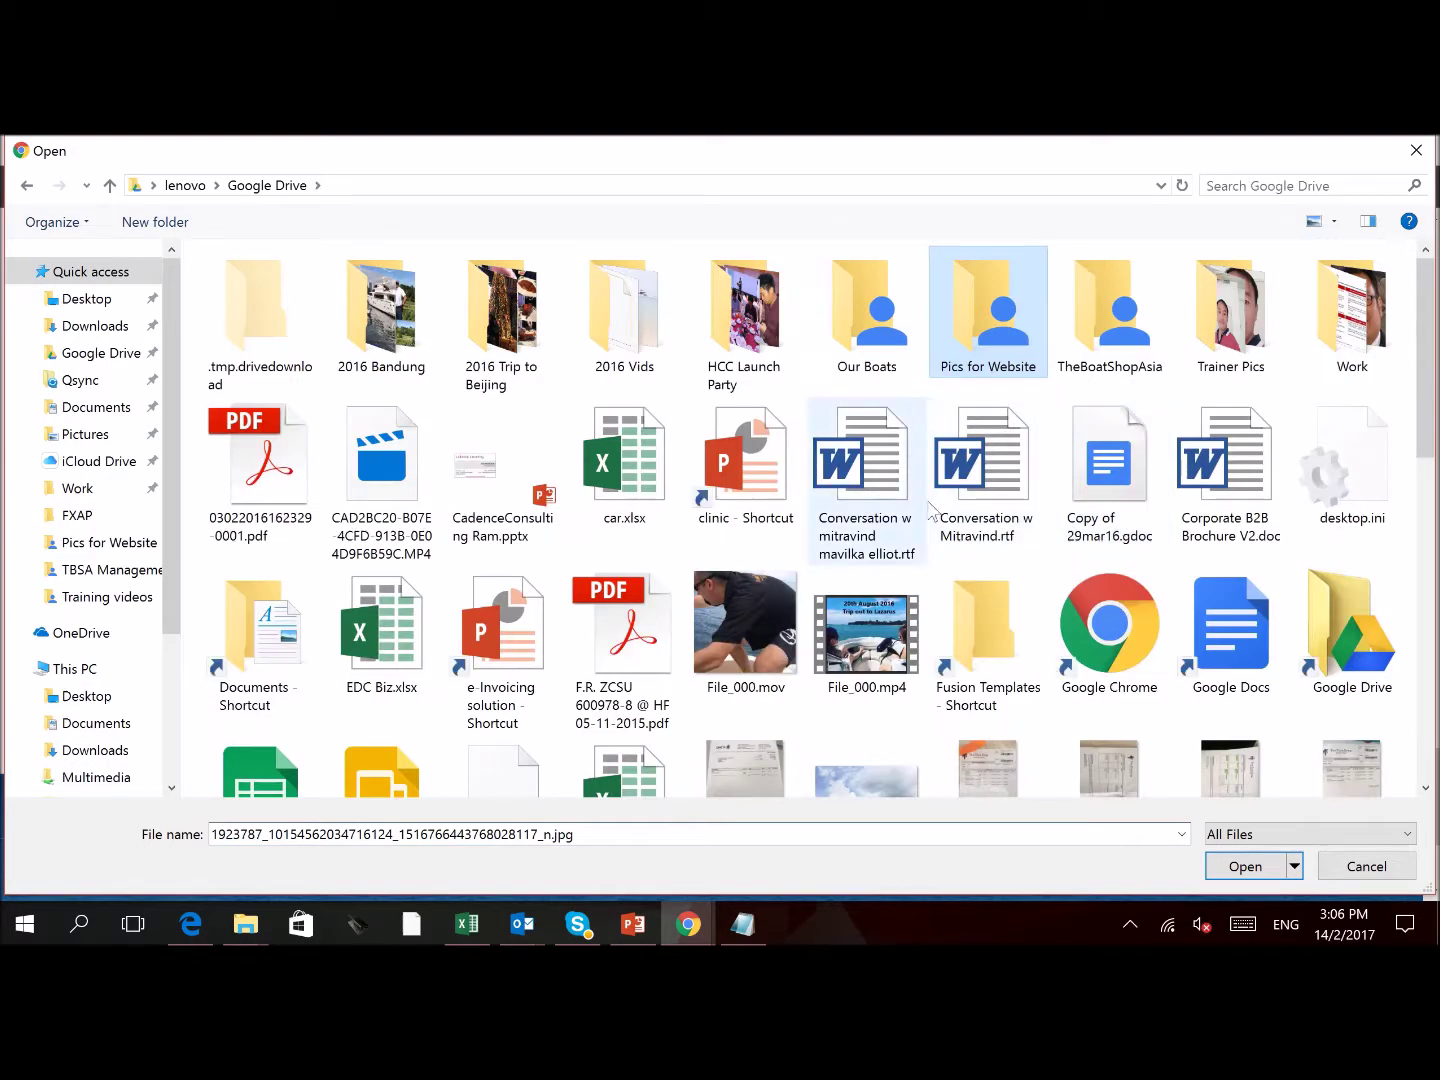
click(870, 309)
double_click(877, 340)
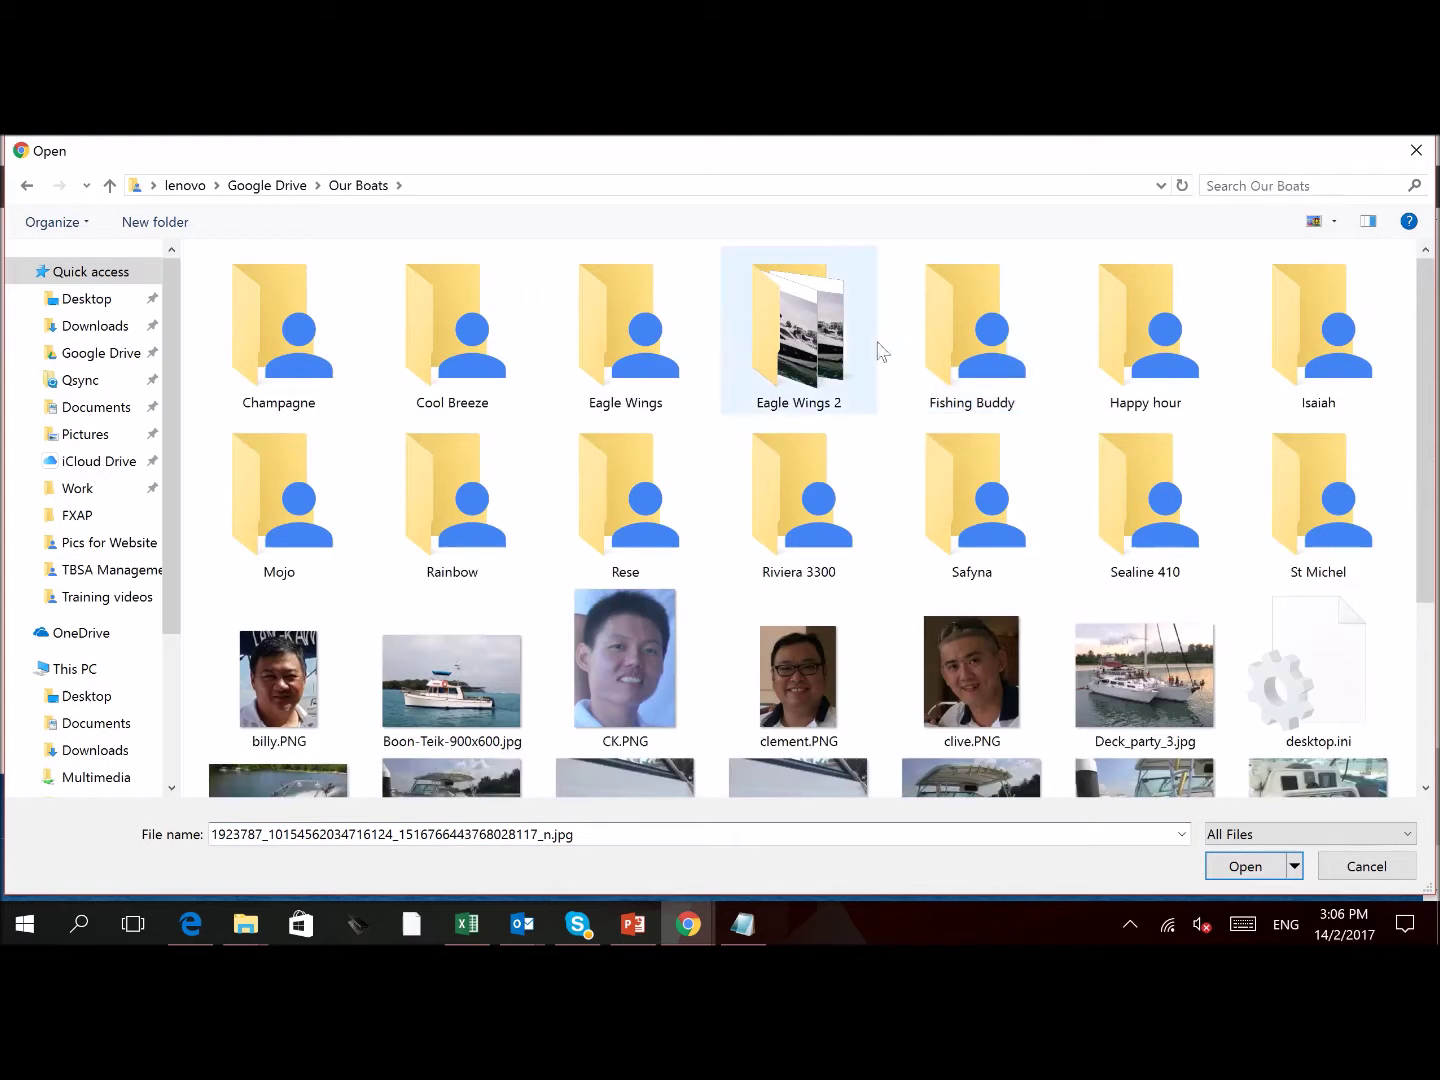
scroll(879, 540, down, 2)
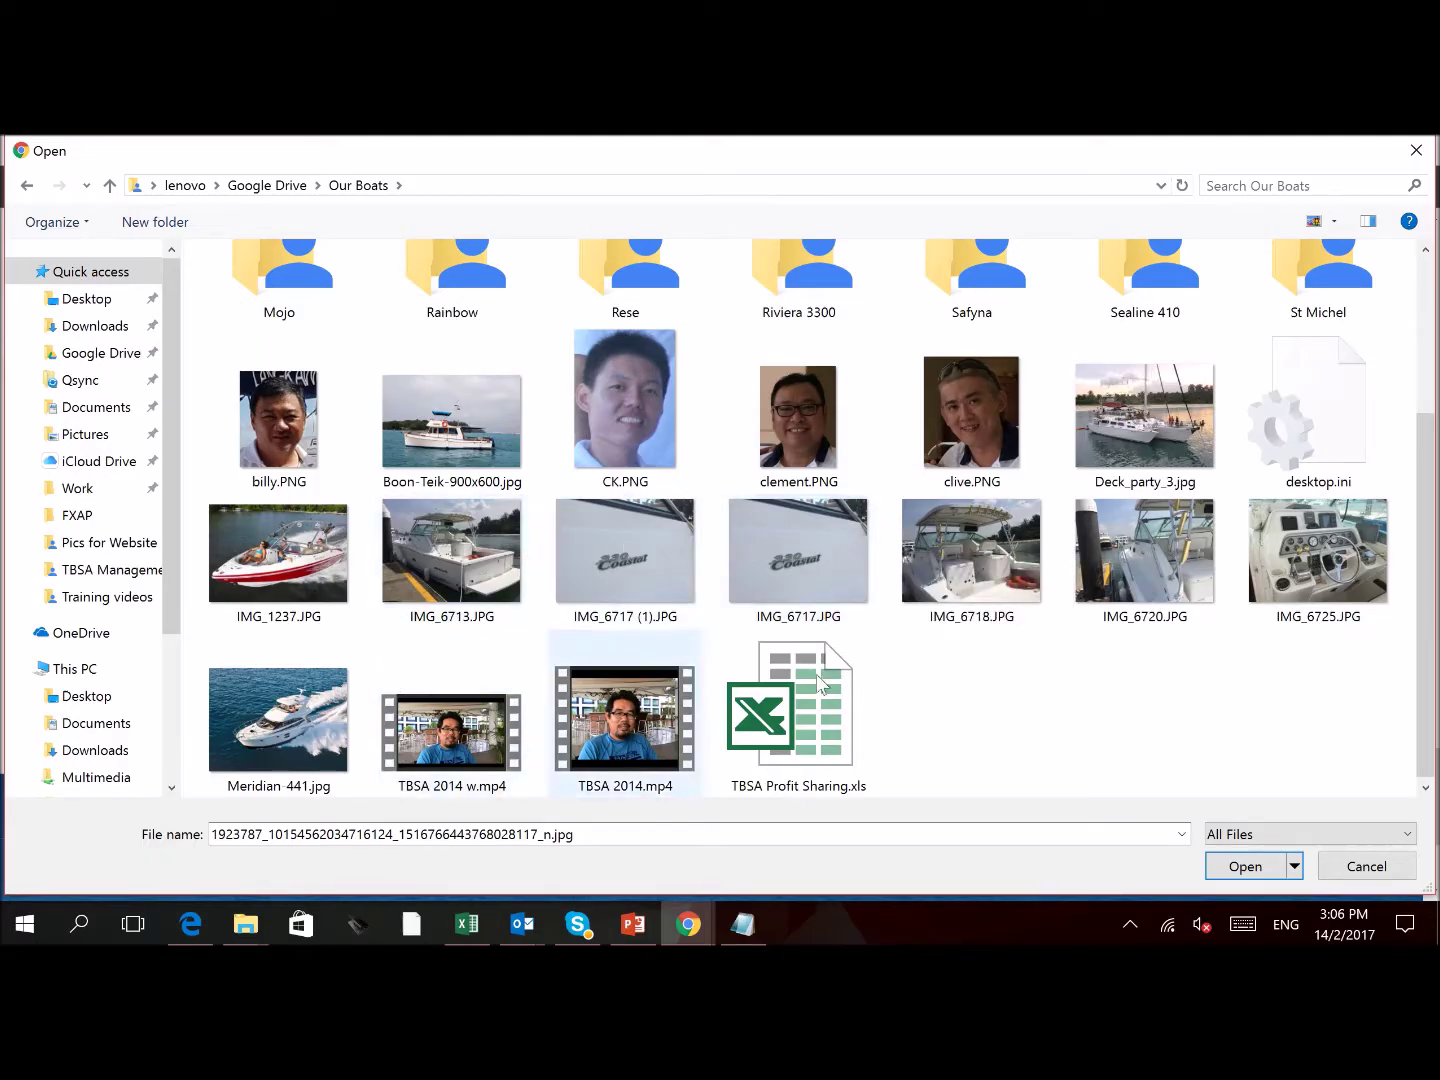
scroll(1312, 680, up, 2)
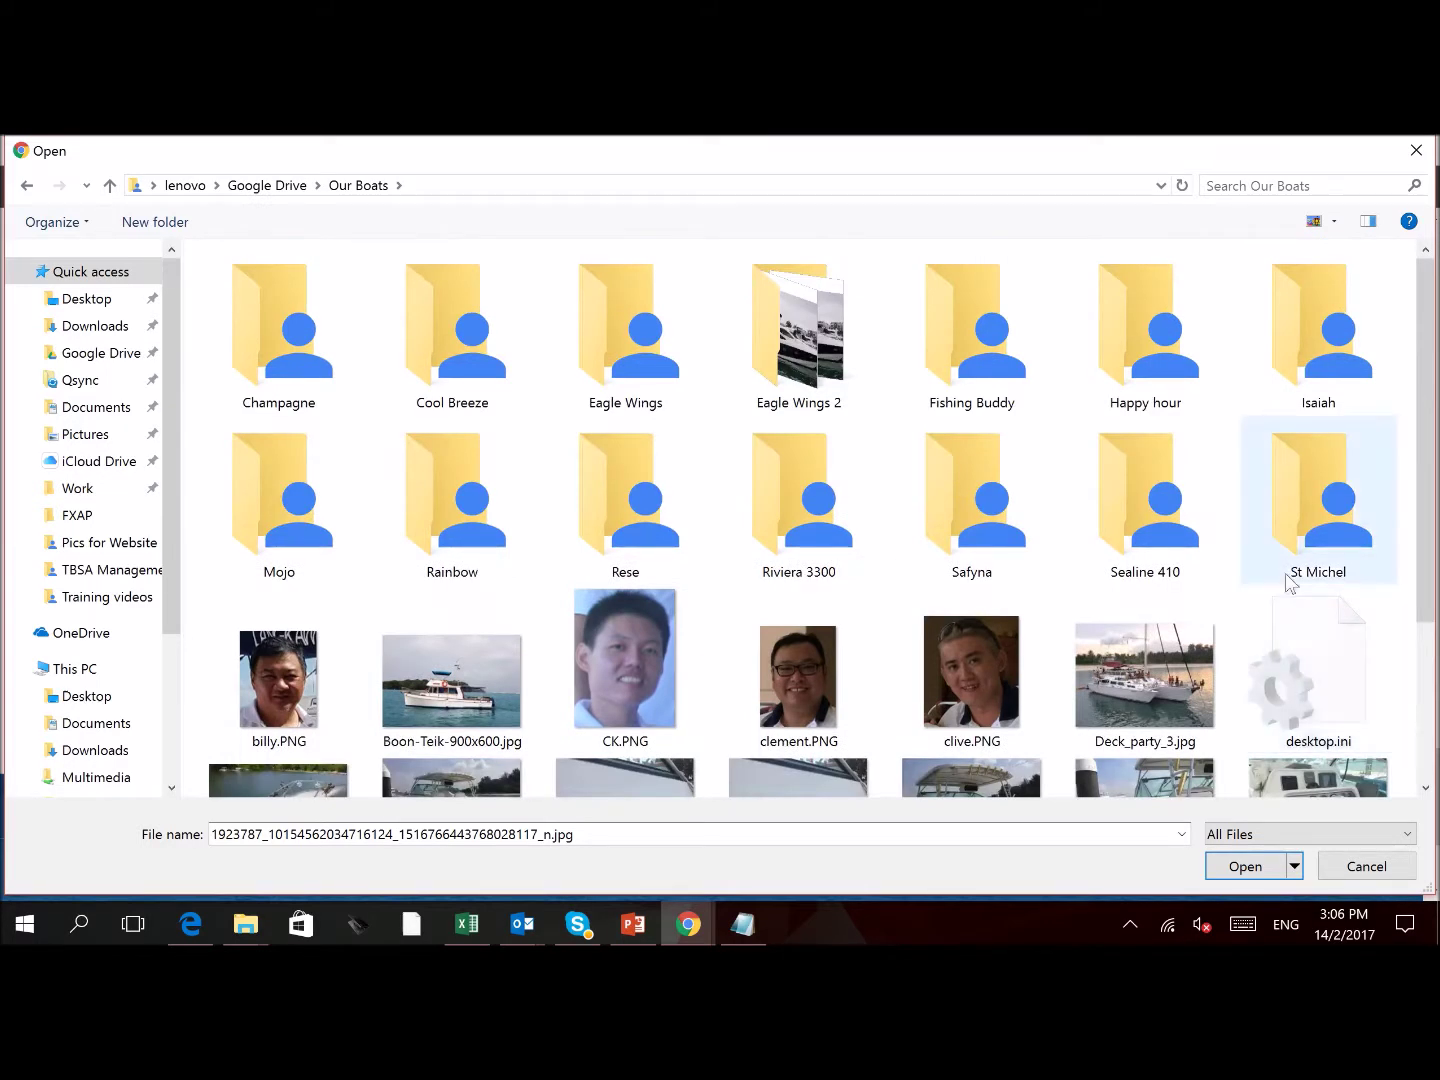
double_click(1290, 360)
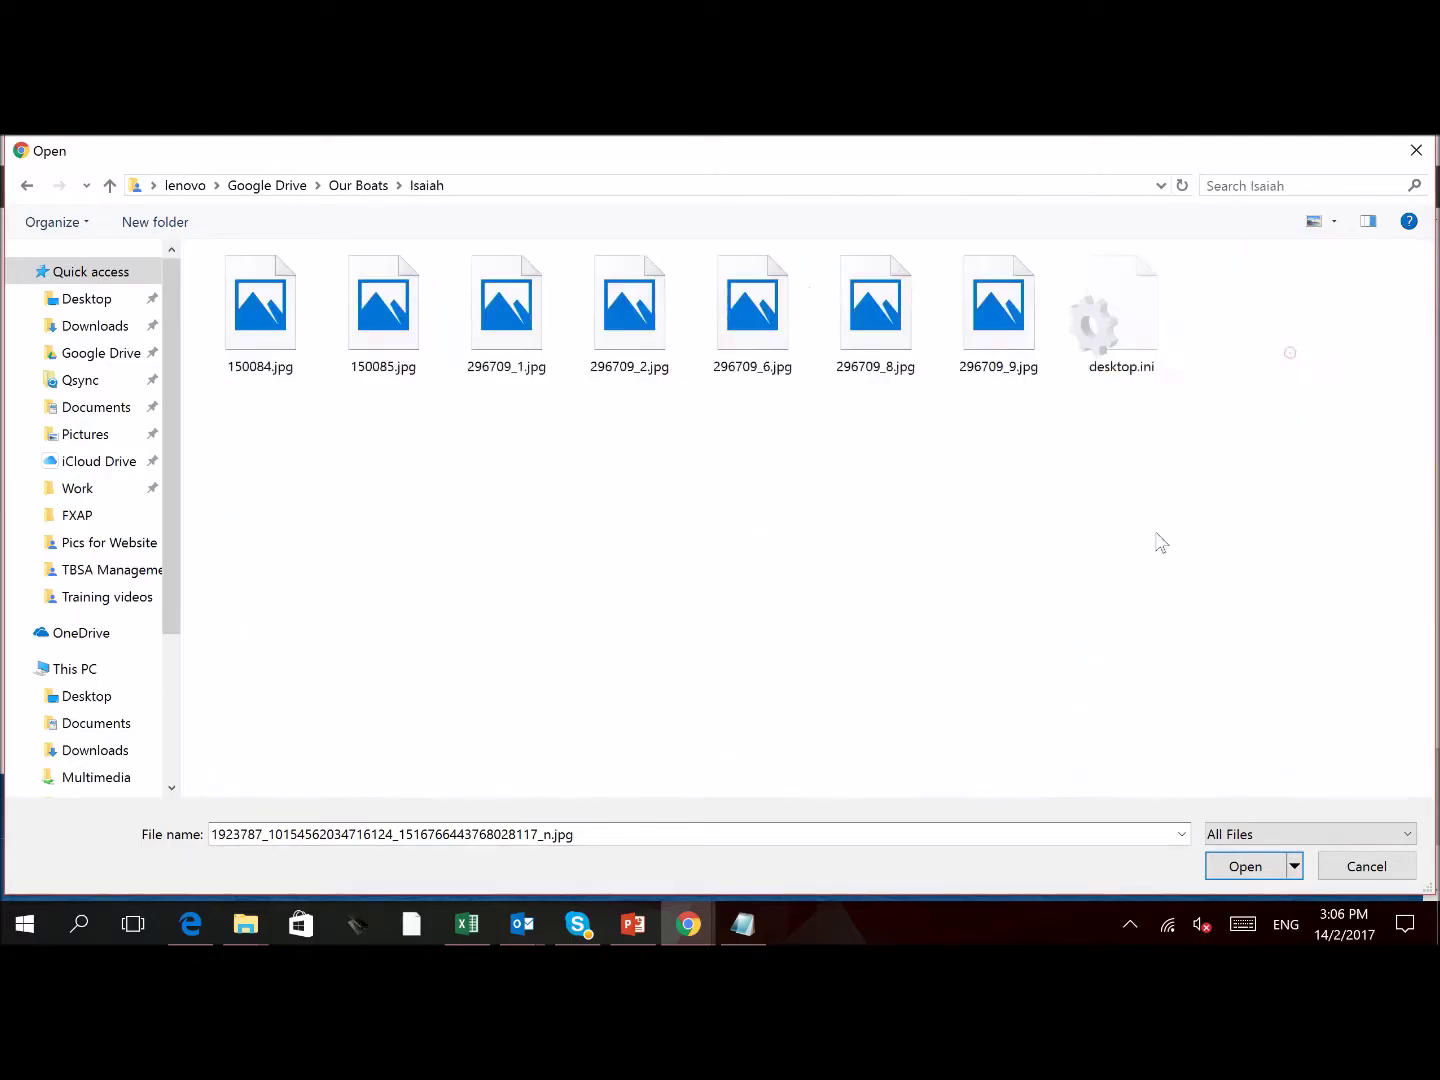
double_click(528, 315)
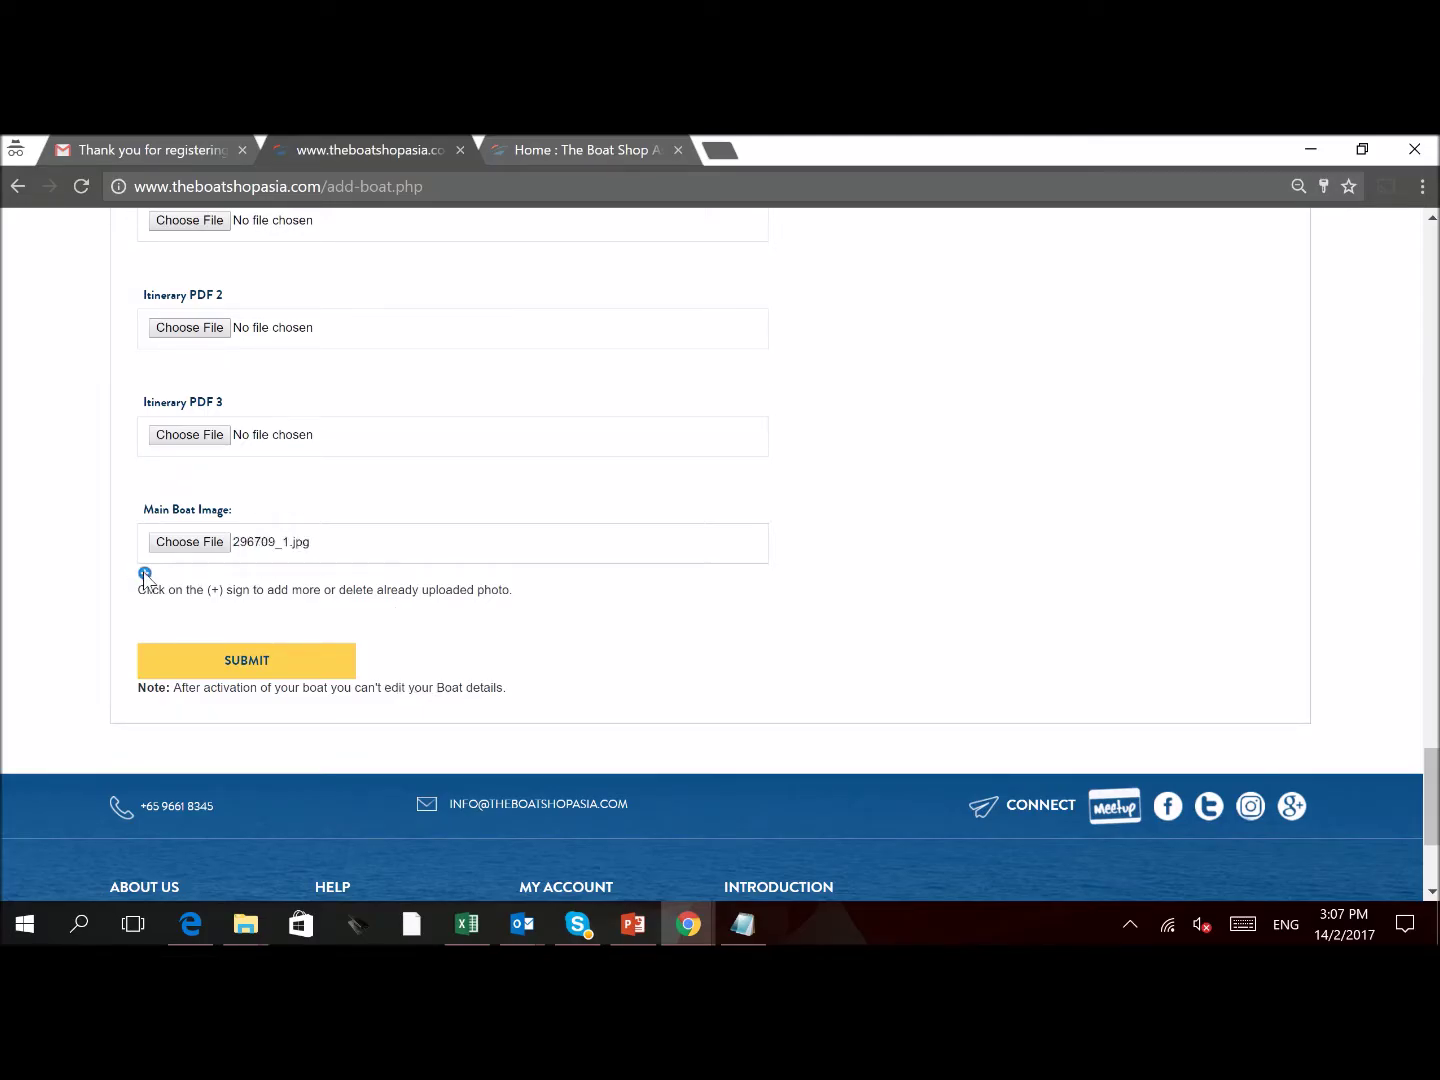
Add two photo slots holding 296709_2.jpg as Photo 1 and 296709_6.jpg as Photo 2
click(145, 574)
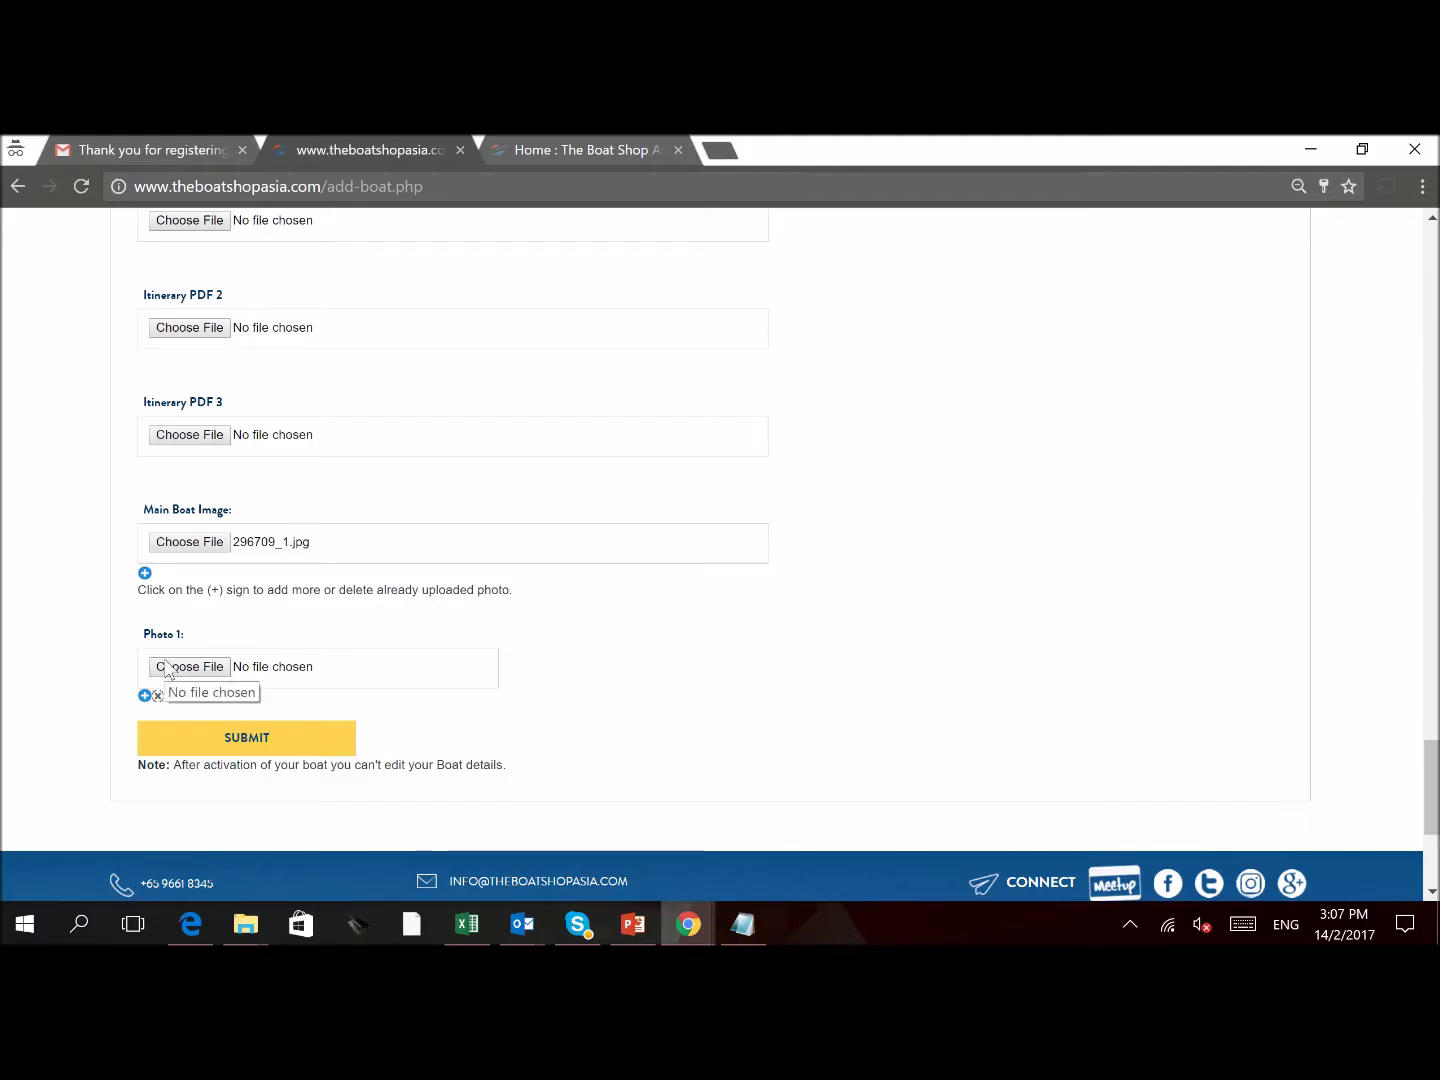
click(166, 671)
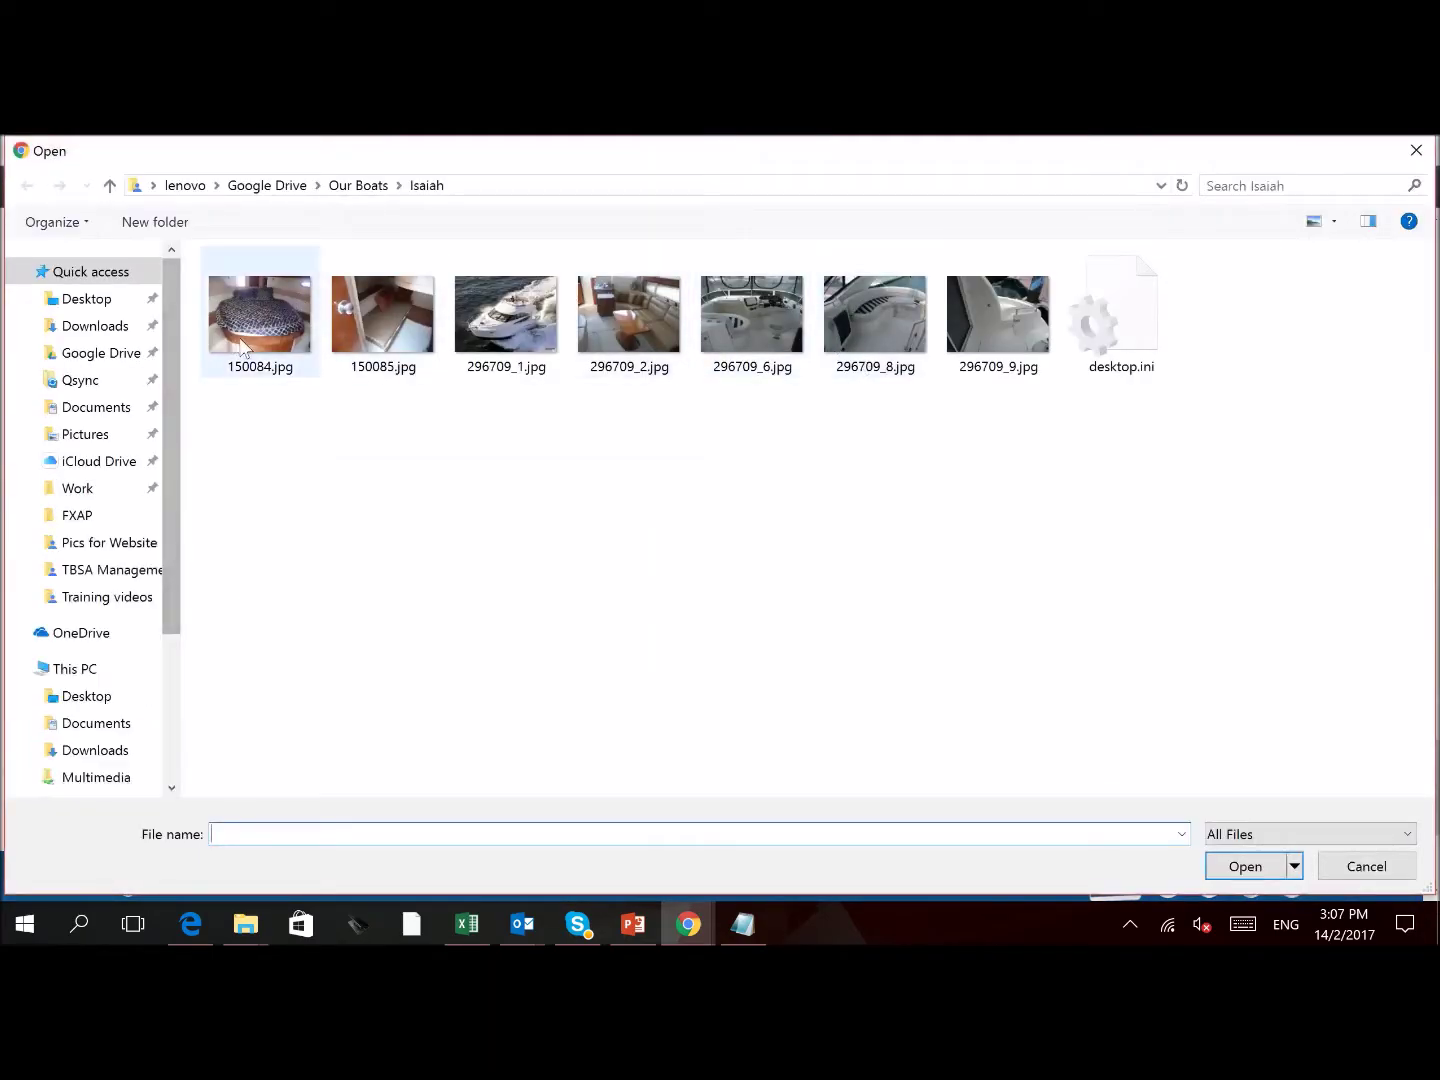
double_click(622, 333)
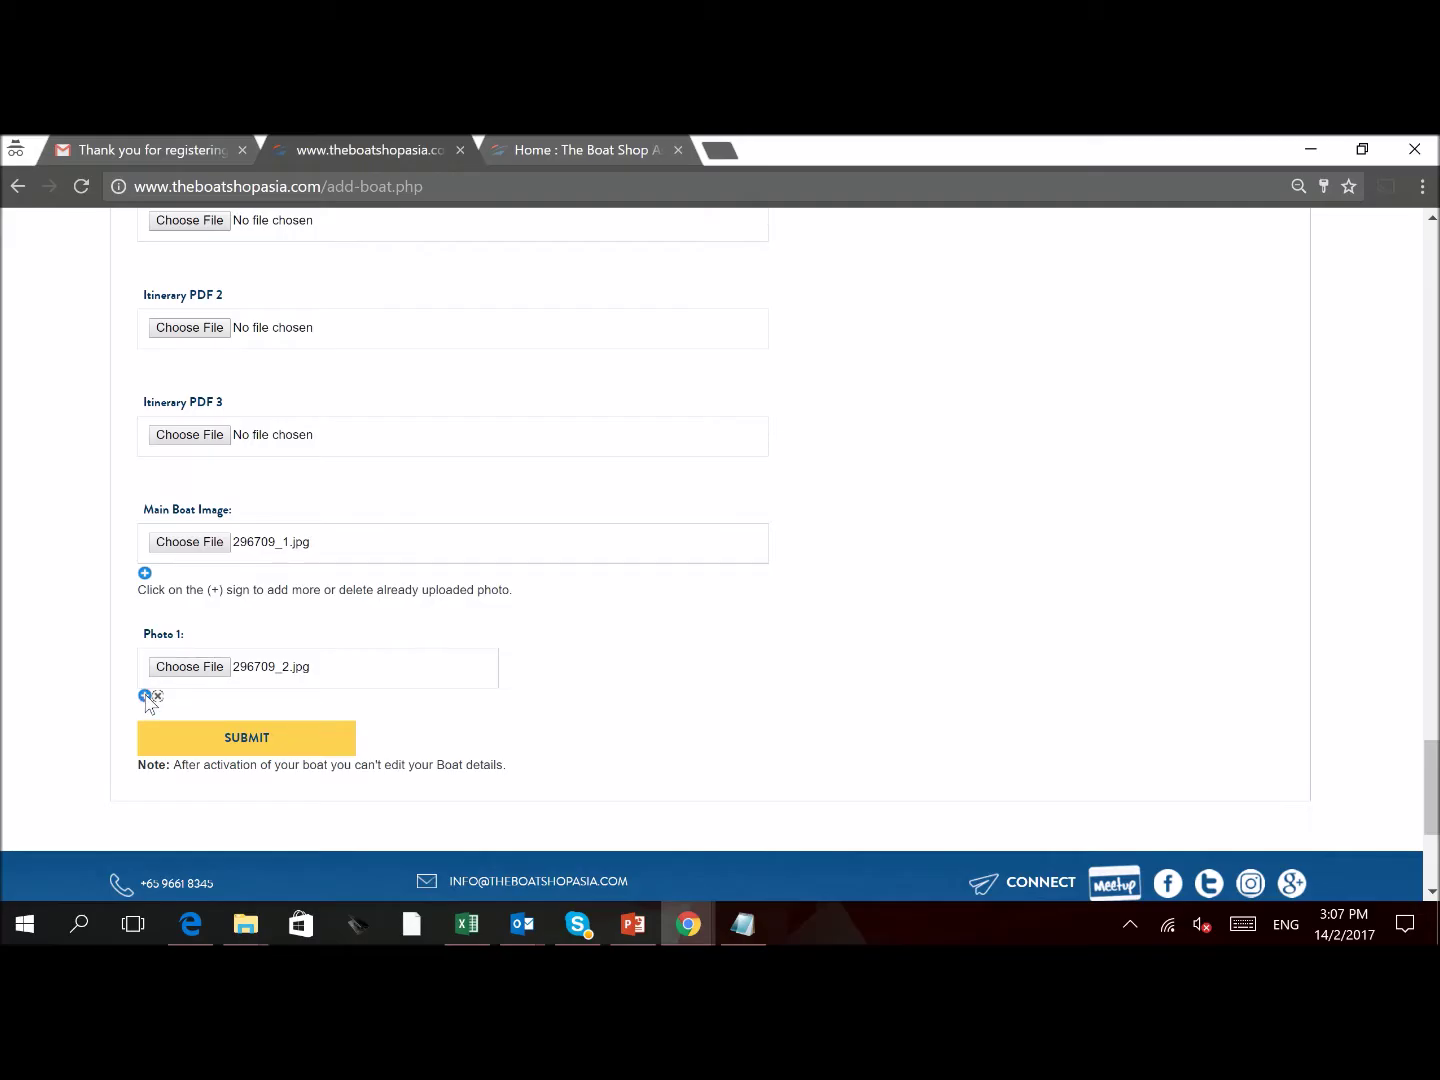
click(145, 696)
click(205, 744)
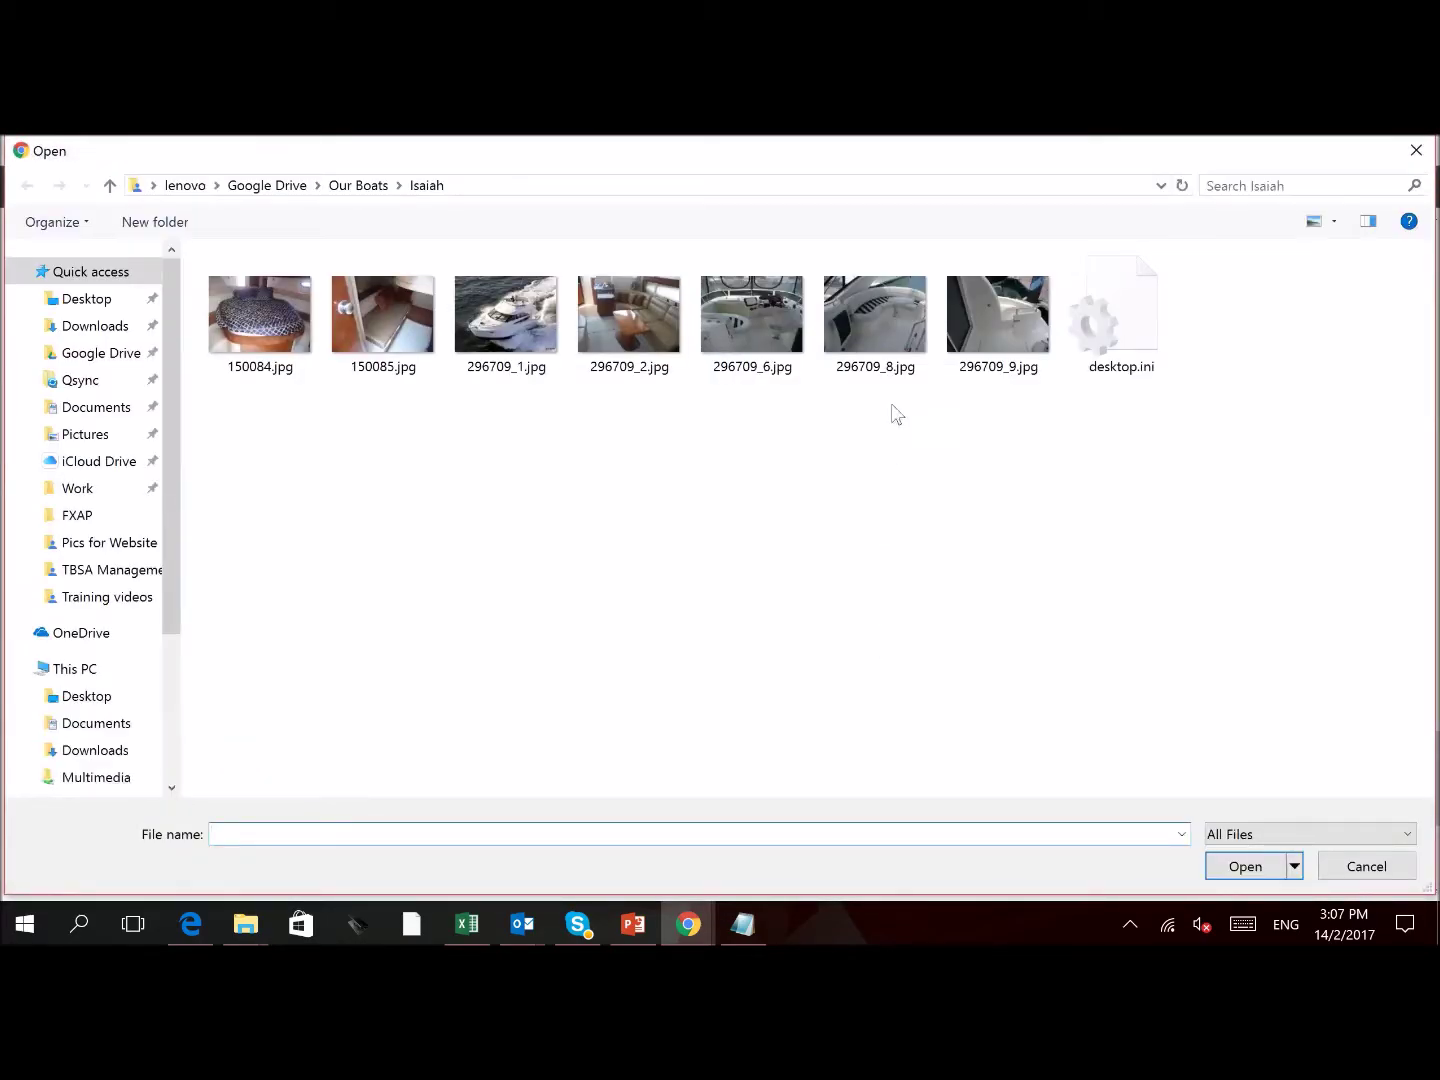
double_click(782, 320)
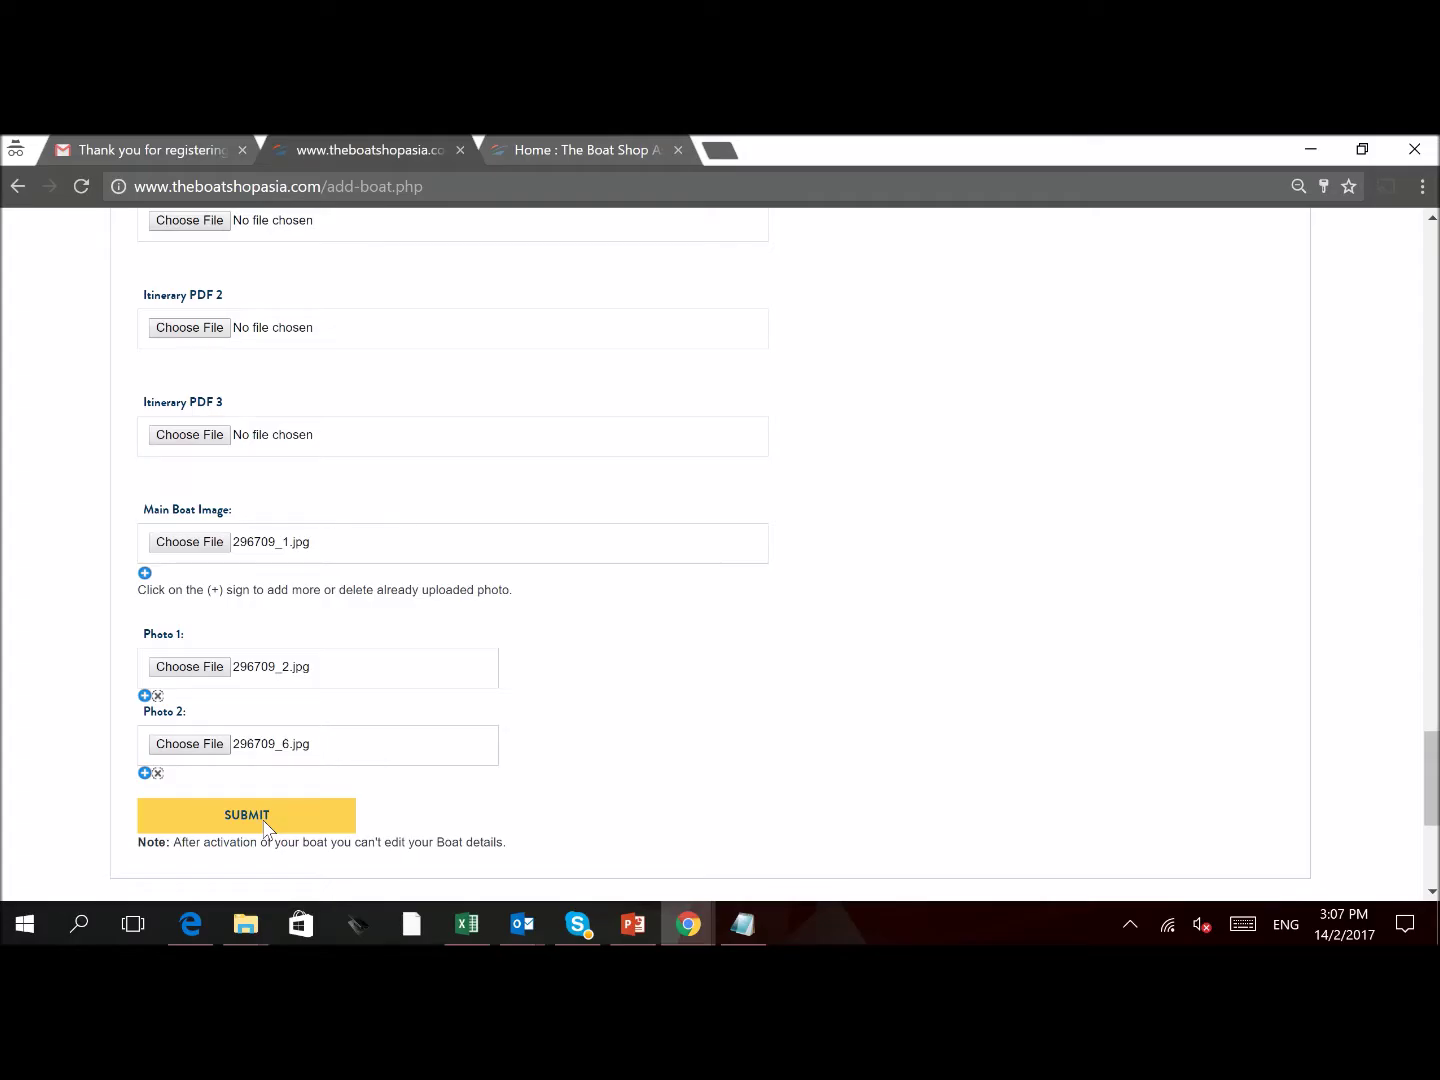
Submit the completed Isaiah 4031 boat listing
click(266, 828)
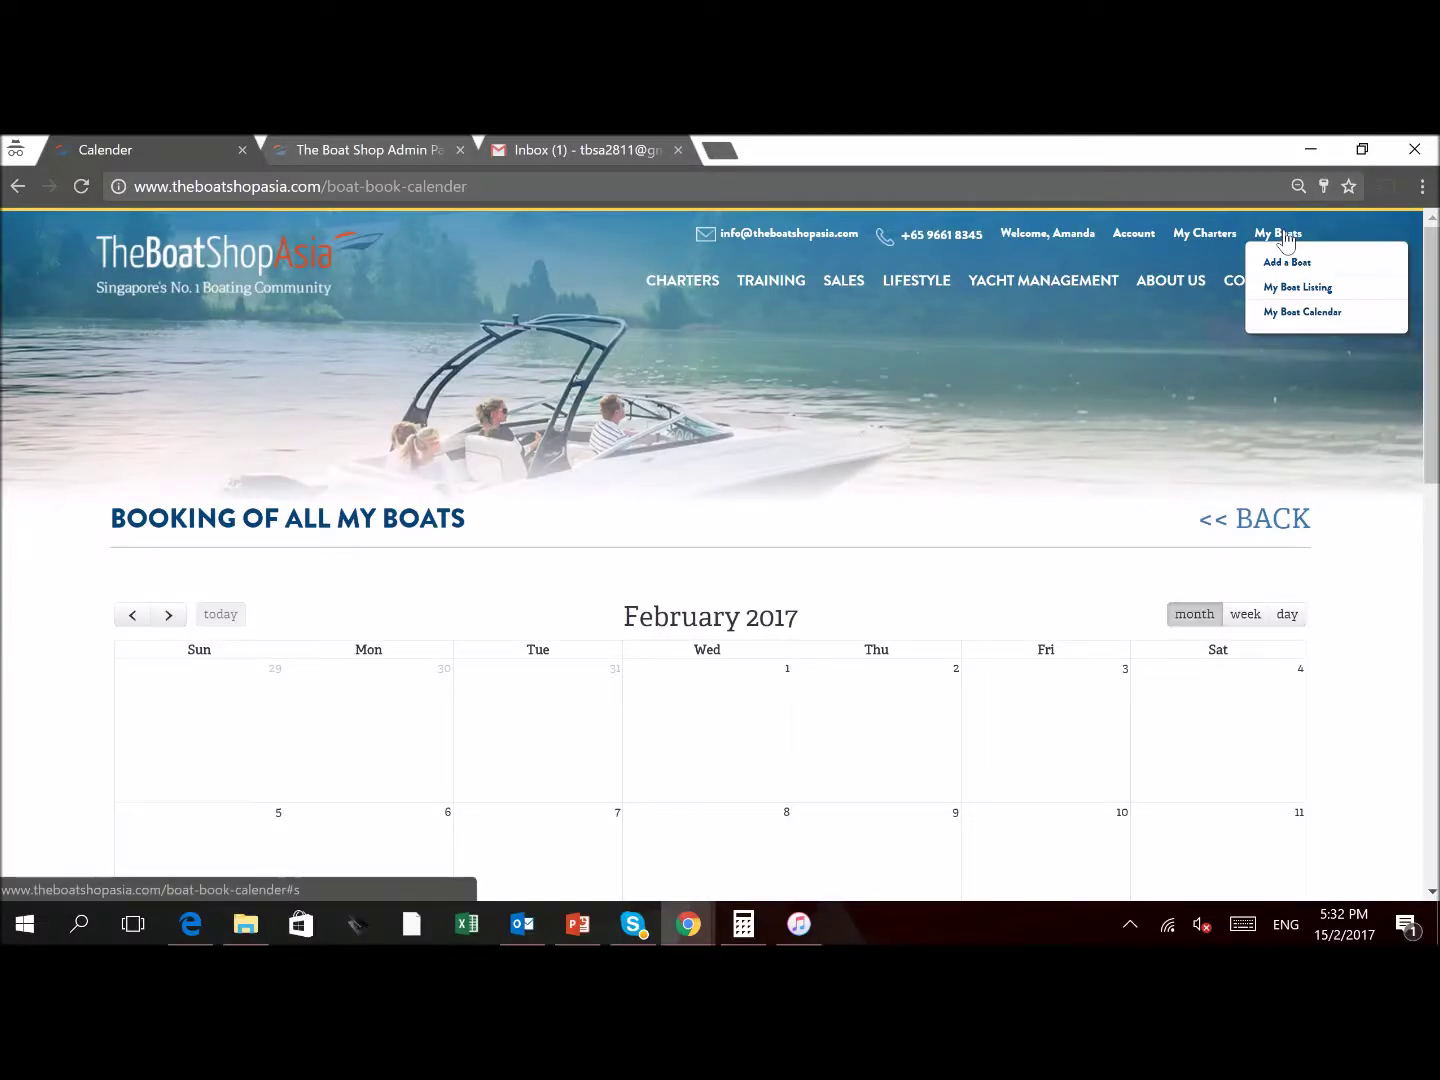
From My Boats, open the Set Calendar pricing view for the active boat Isaiah 4031 (ID 300)
click(1380, 318)
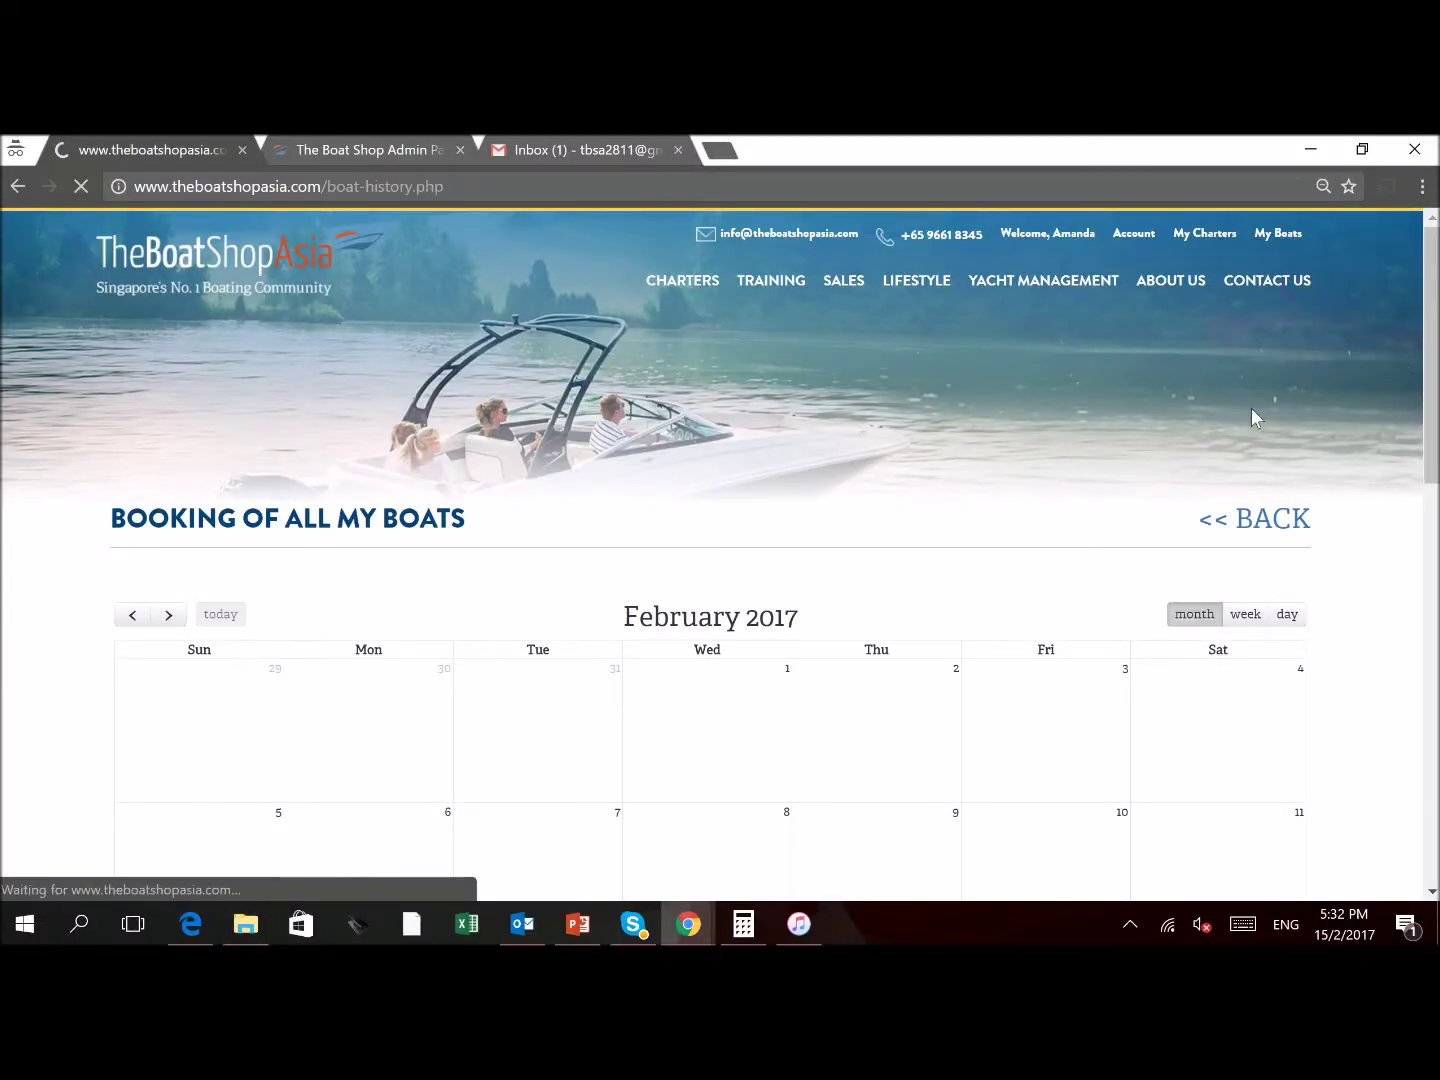
scroll(1057, 661, down, 2)
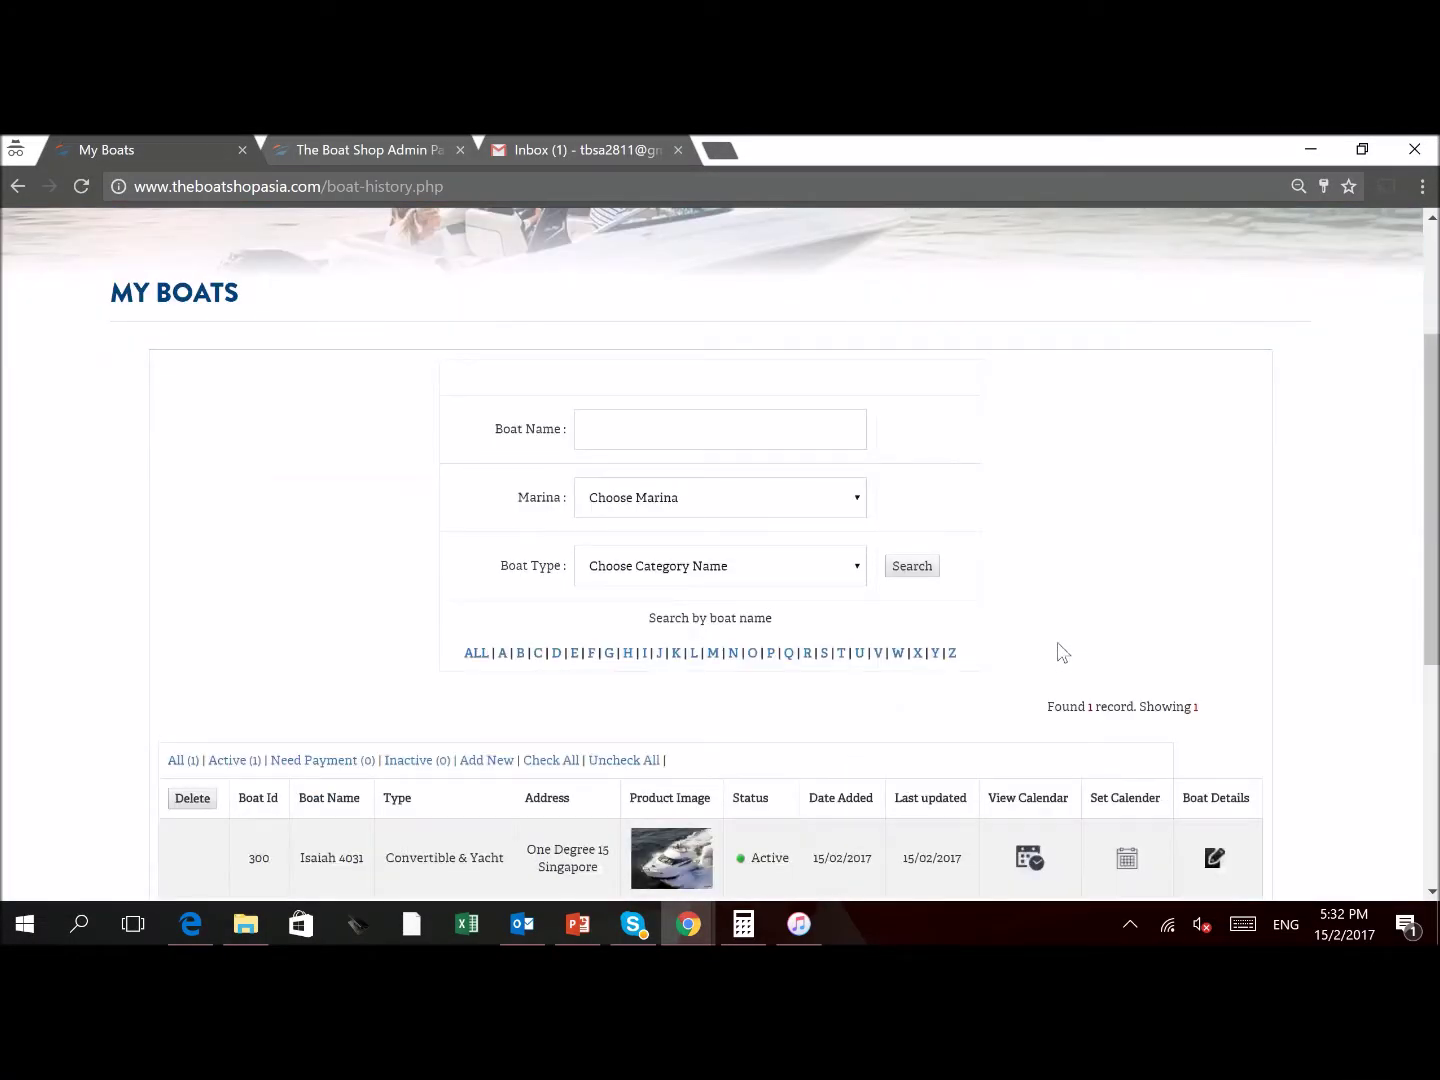
scroll(1062, 652, down, 2)
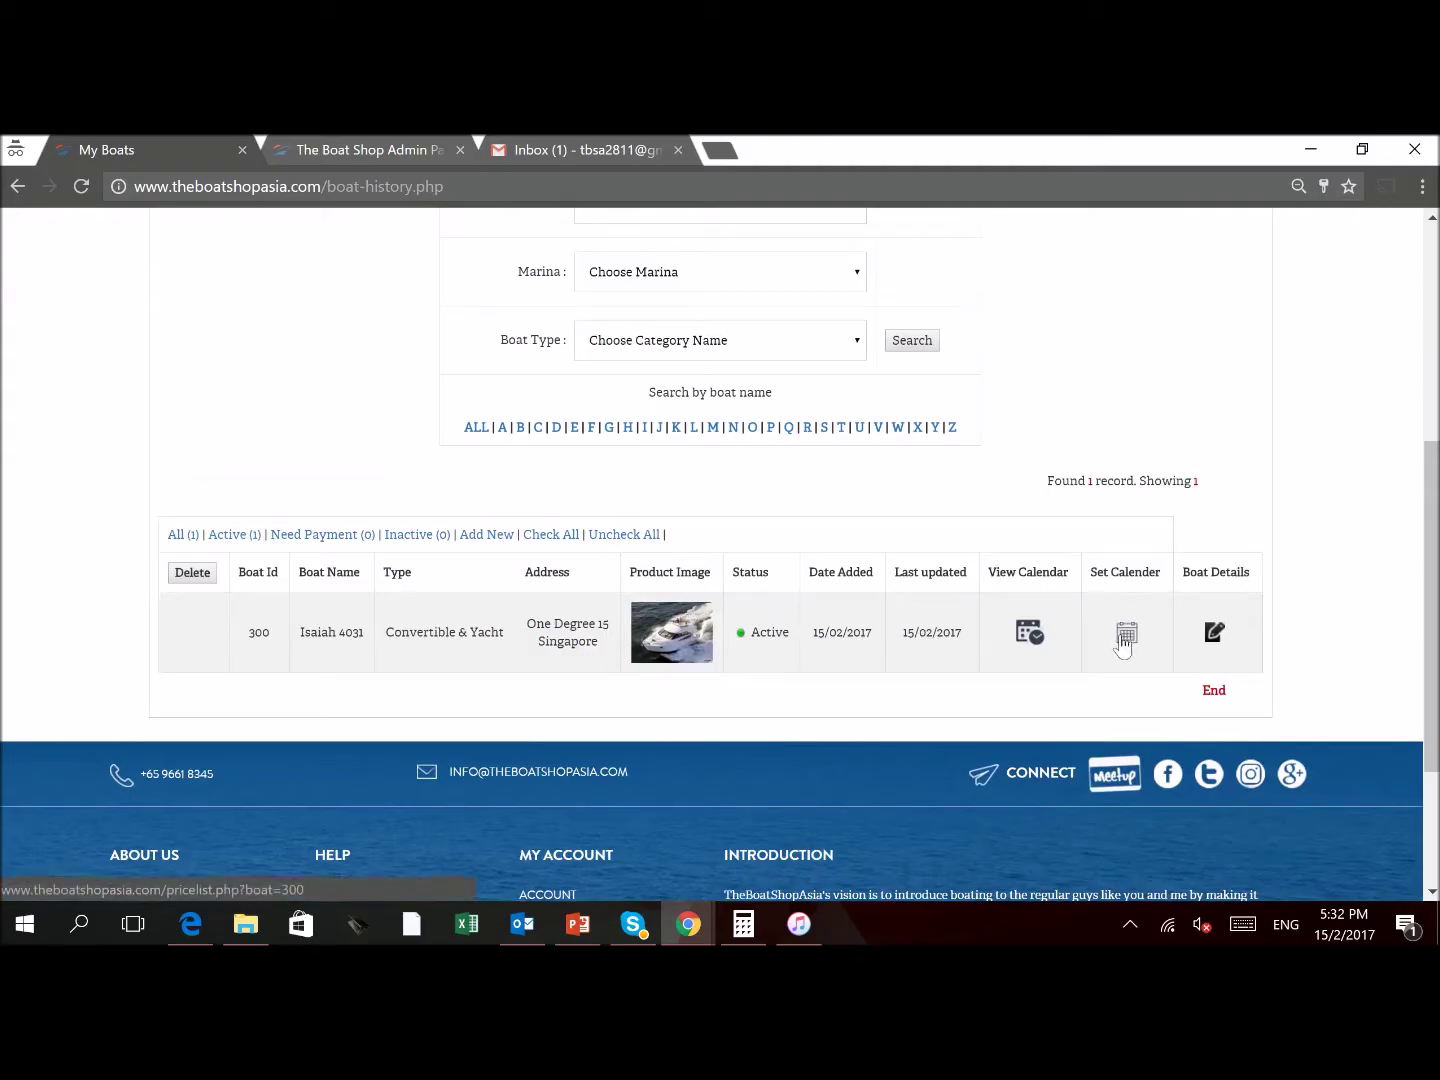
drag(302, 631, 365, 633)
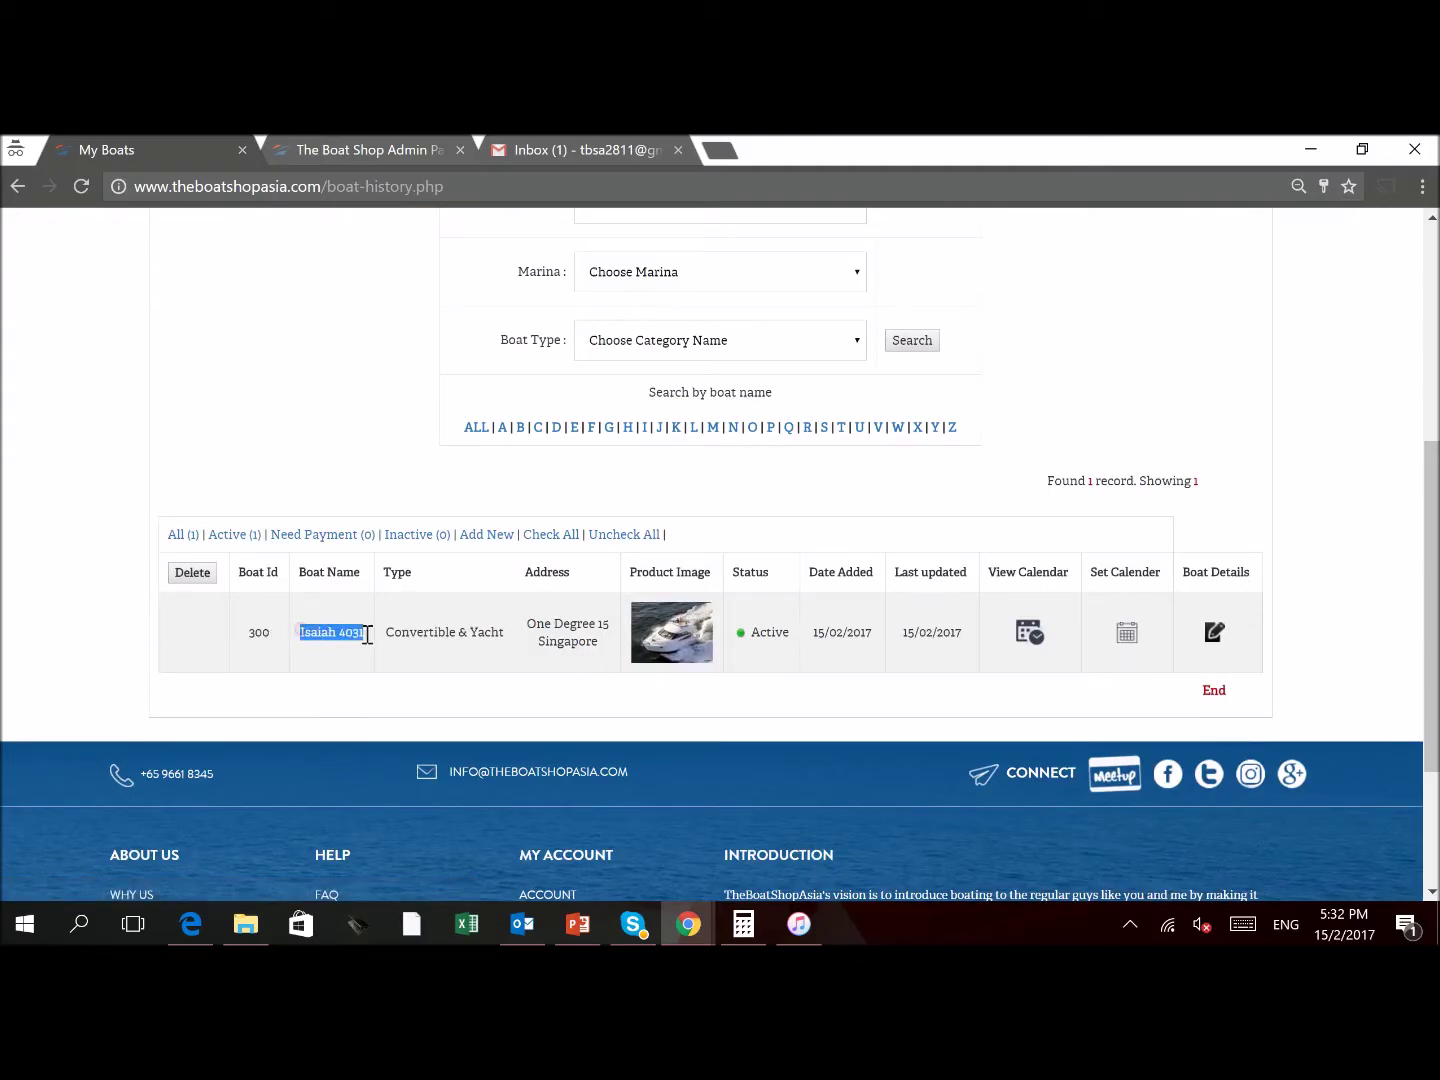
click(1128, 632)
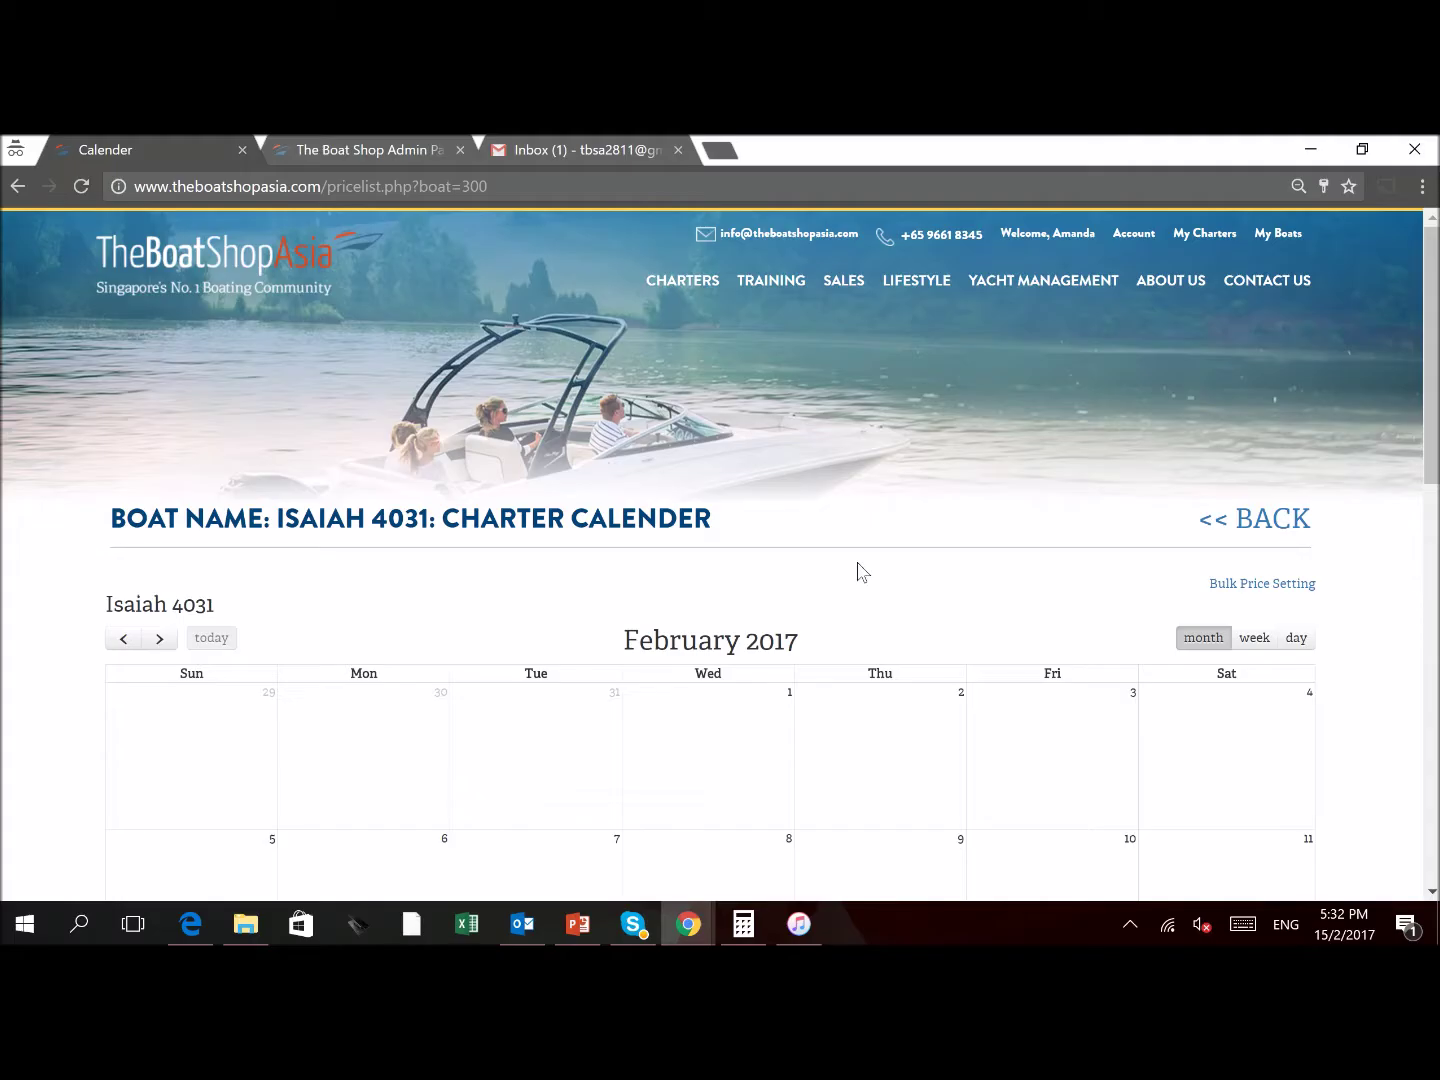
scroll(1297, 599, down, 2)
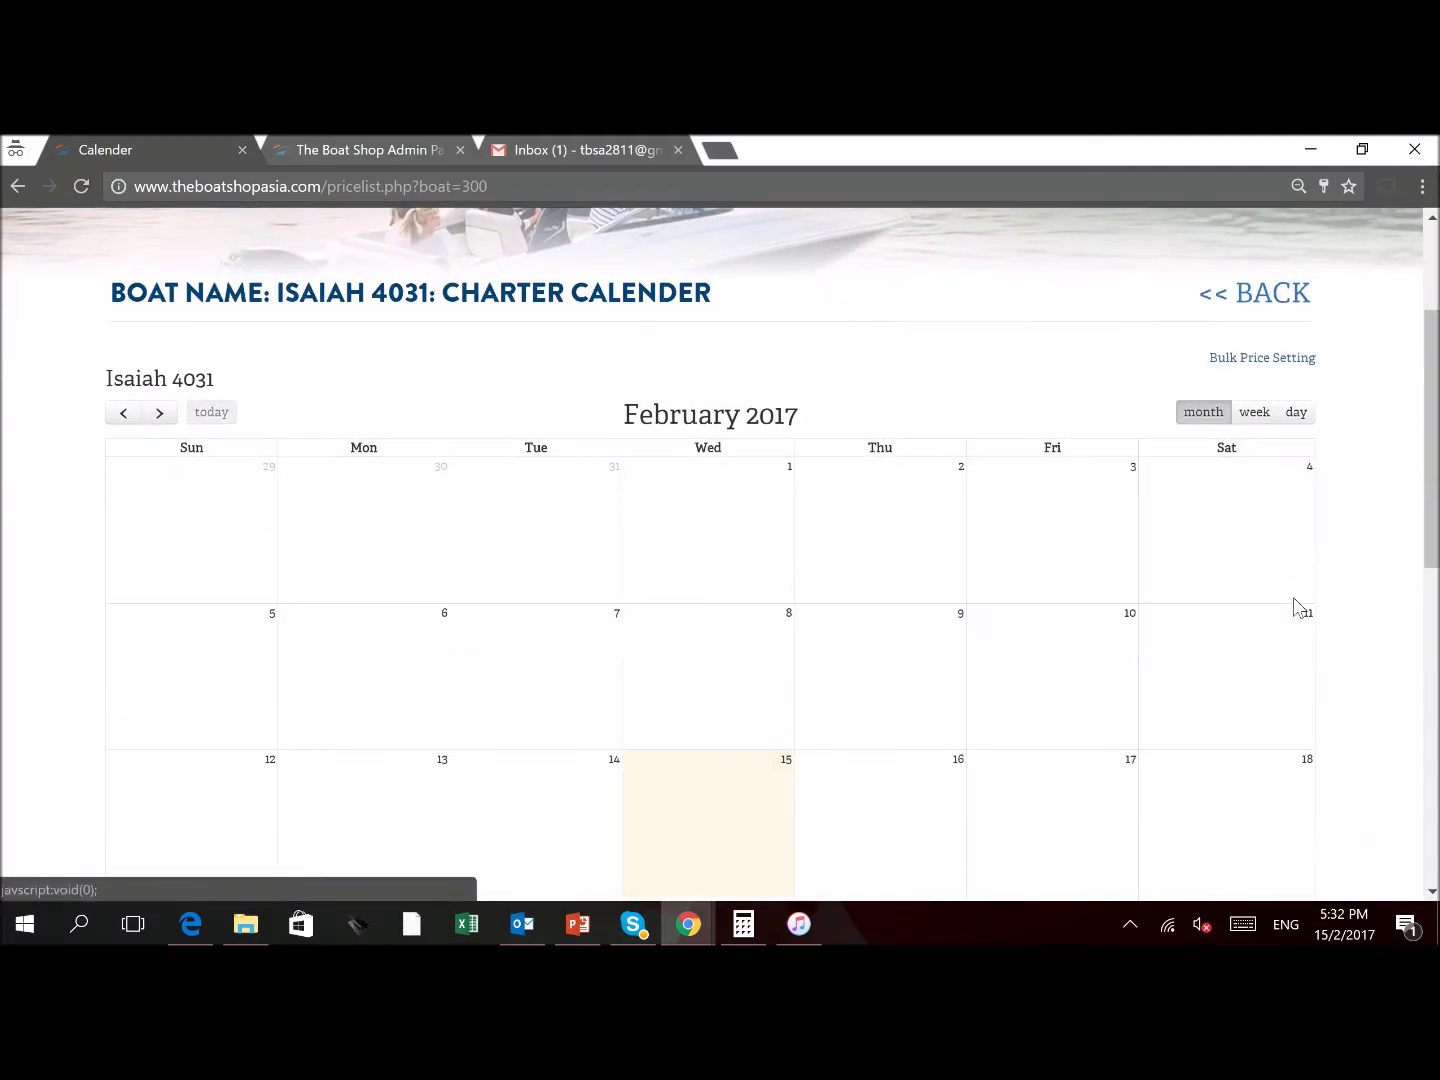
Start a bulk price setting for Slot A covering both the 9.00am–1.00pm and 2.00pm–6.00pm slots
click(1281, 362)
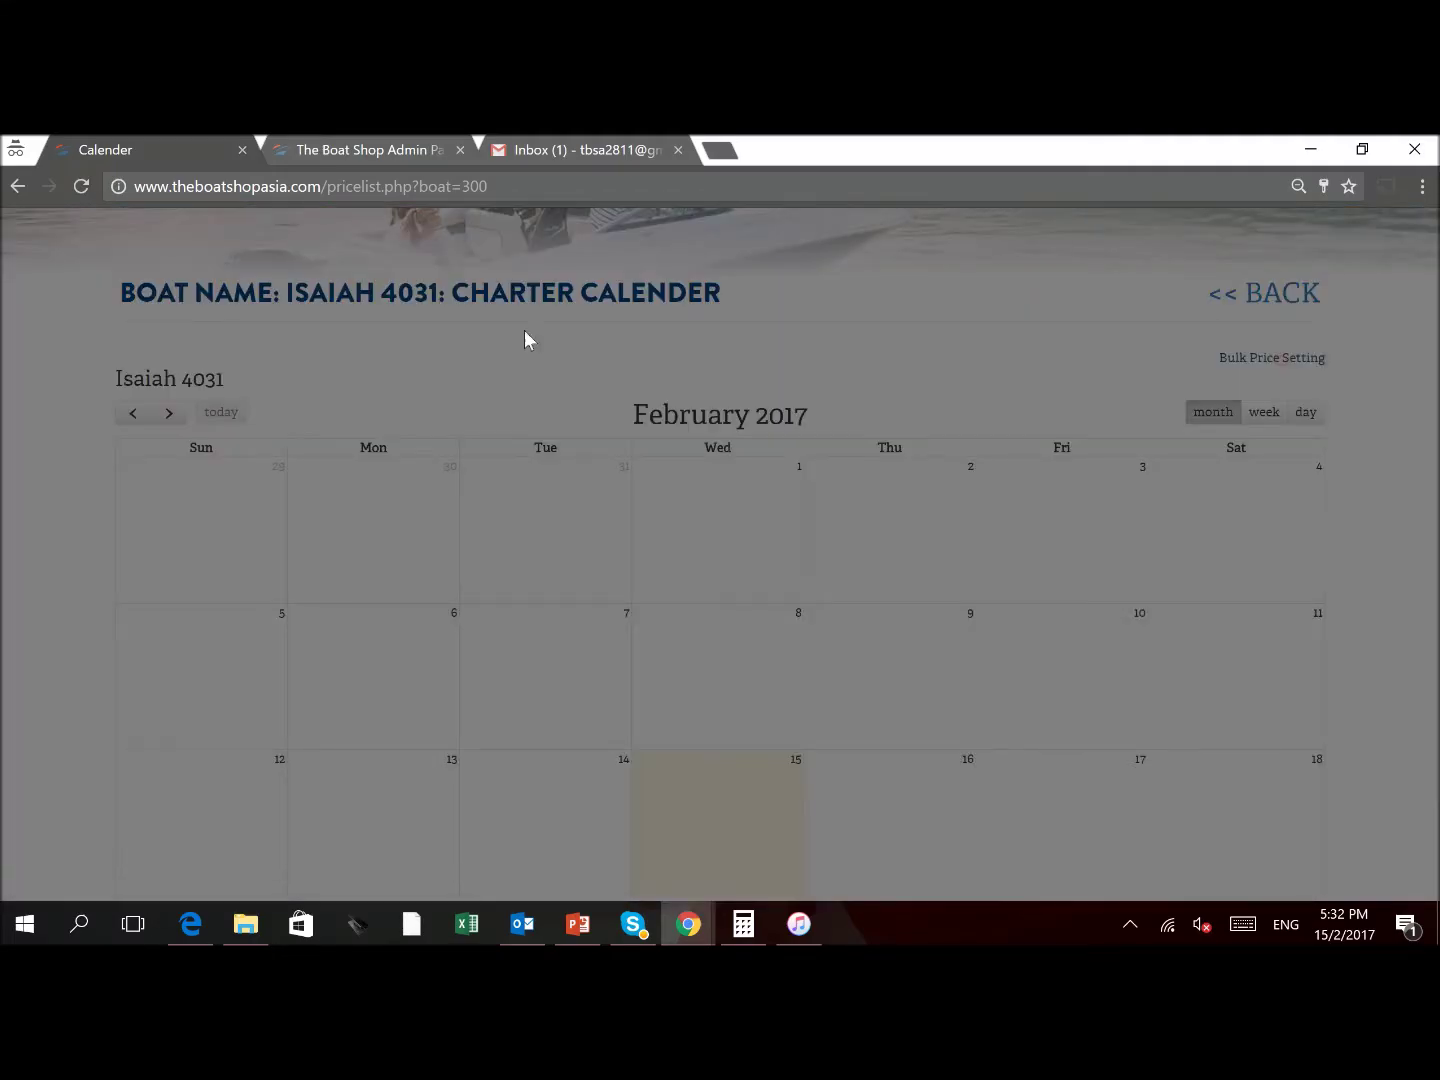
click(661, 342)
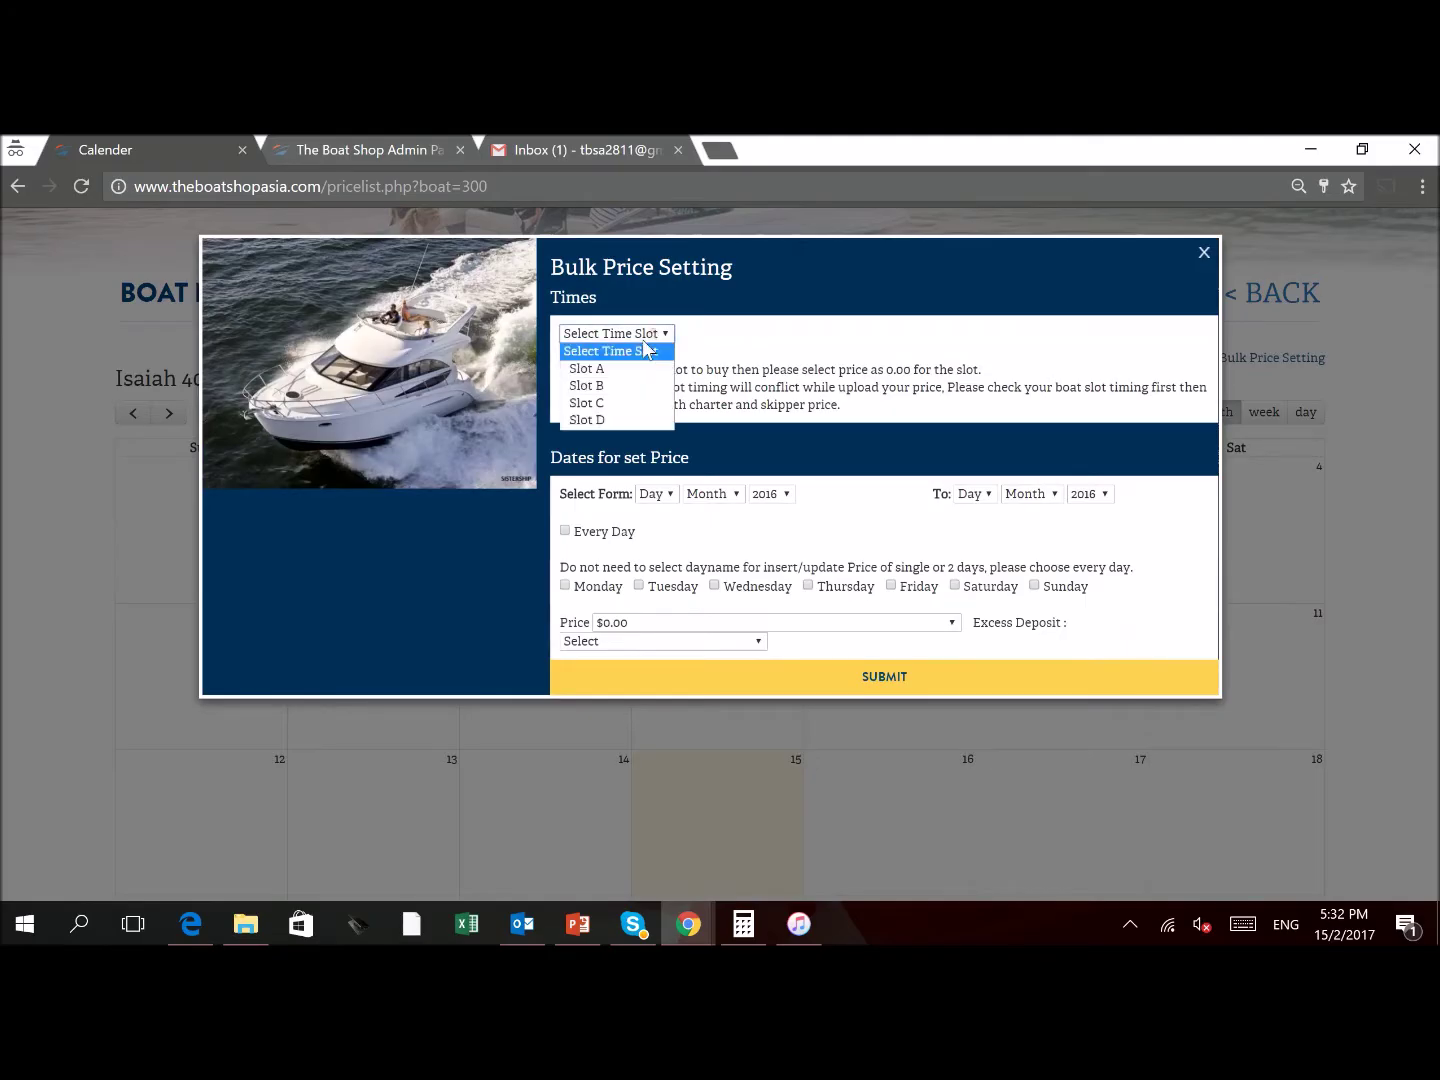
click(598, 368)
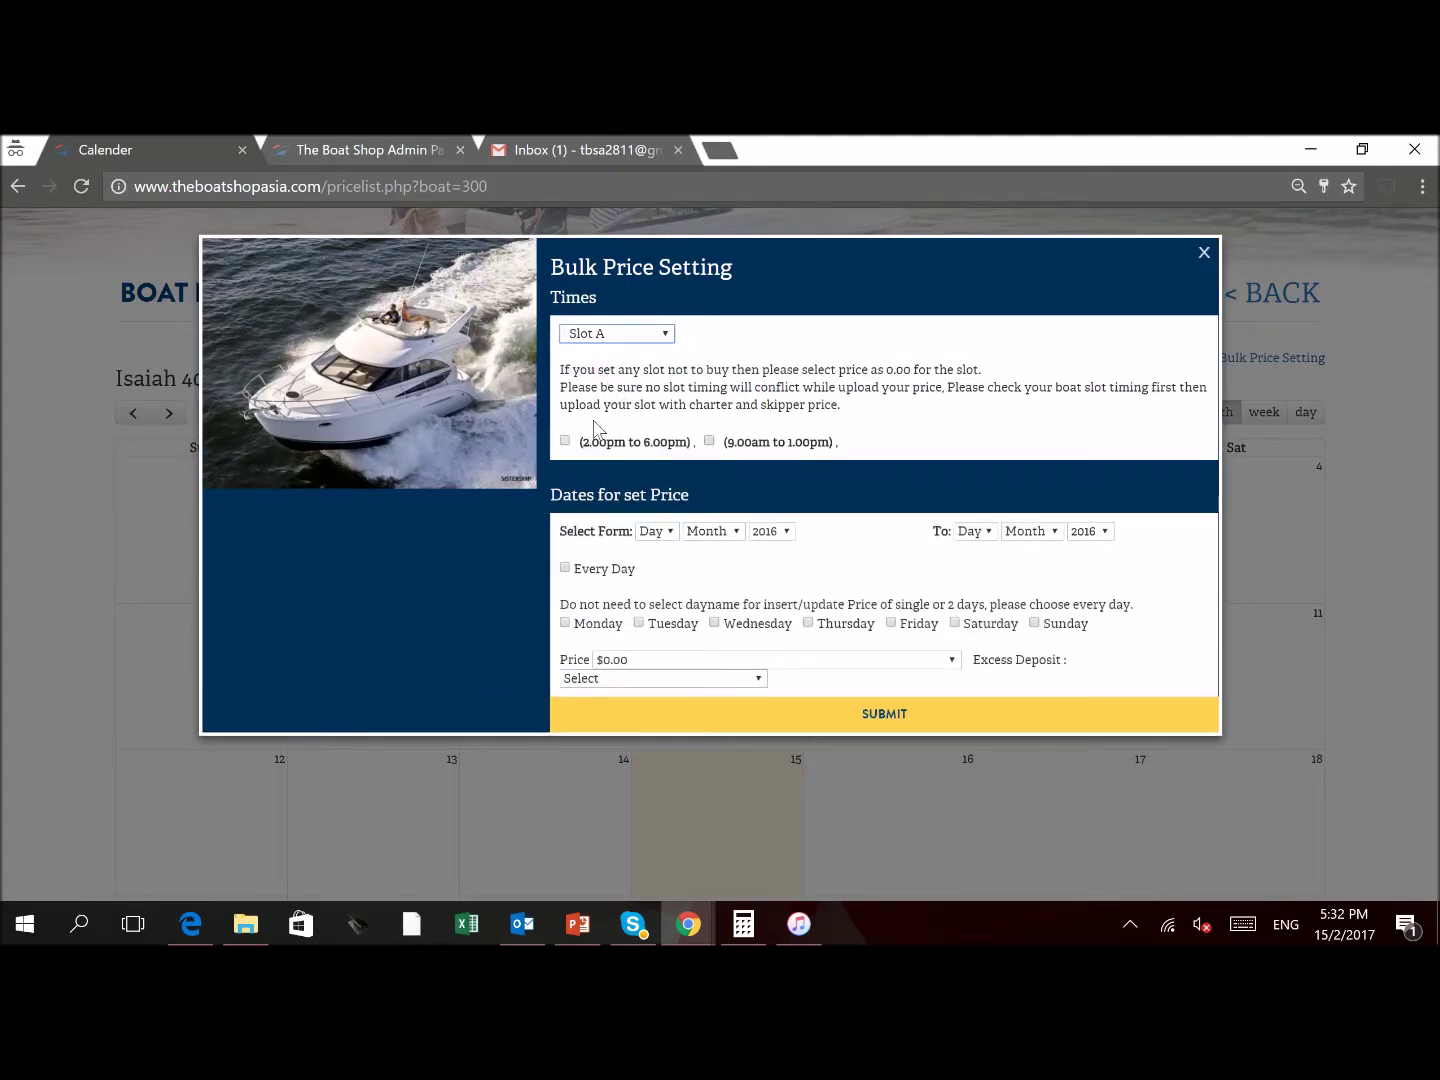
click(566, 441)
click(708, 441)
Set the bulk price start date to 15 Feb 2017
click(660, 532)
scroll(687, 625, down, 2)
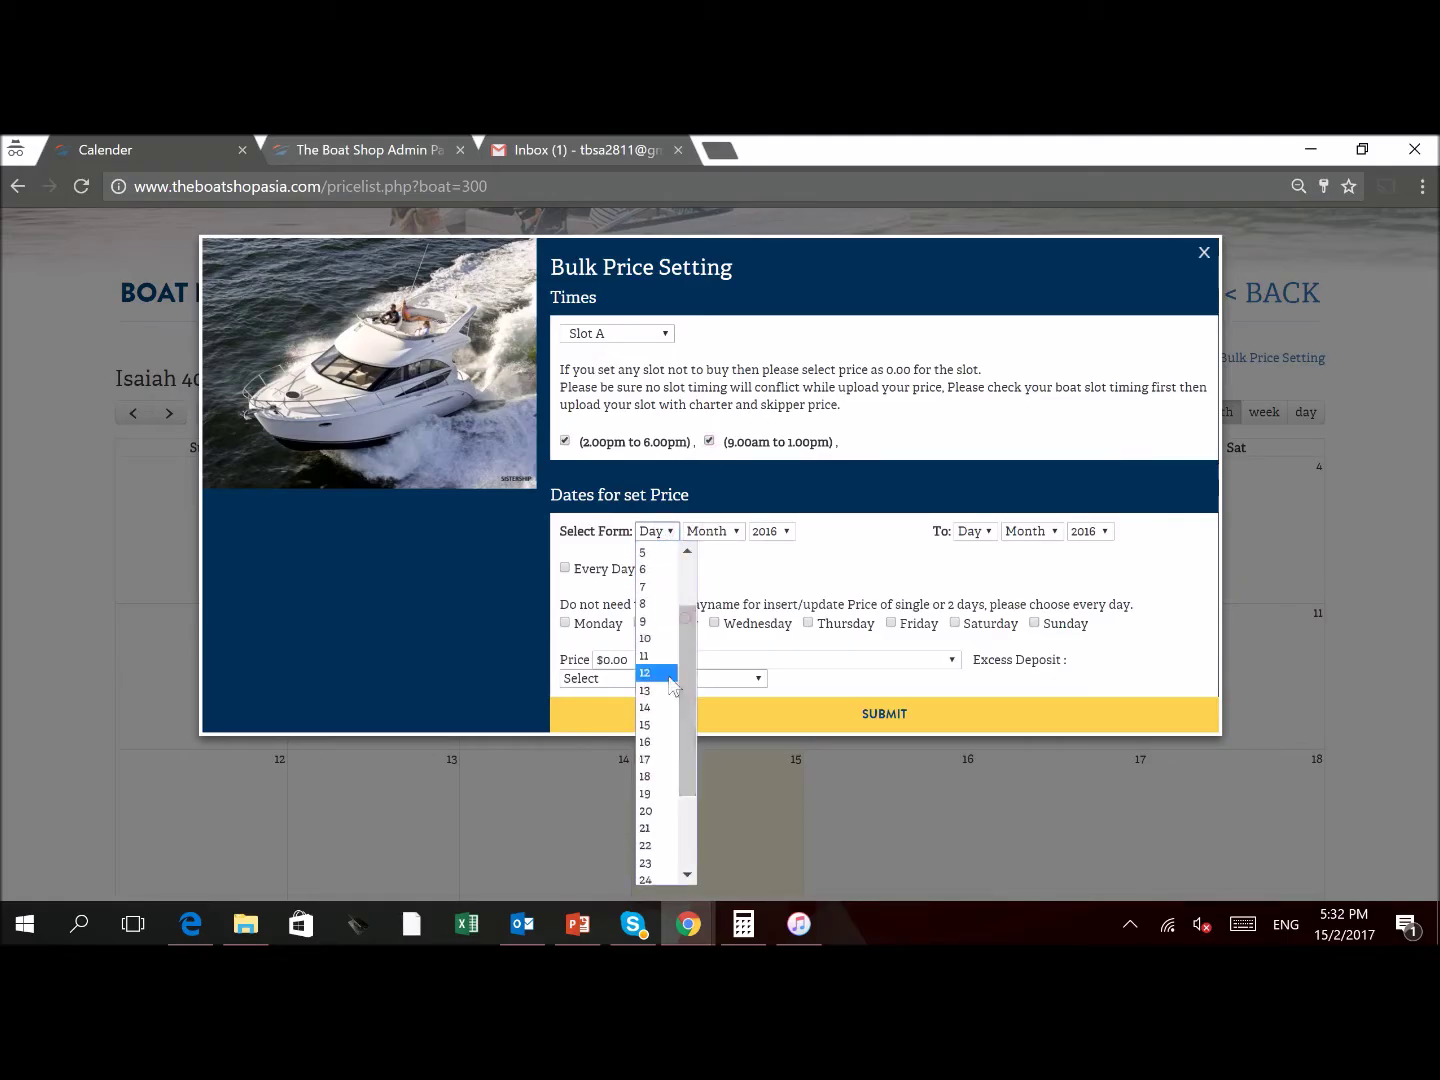
click(653, 735)
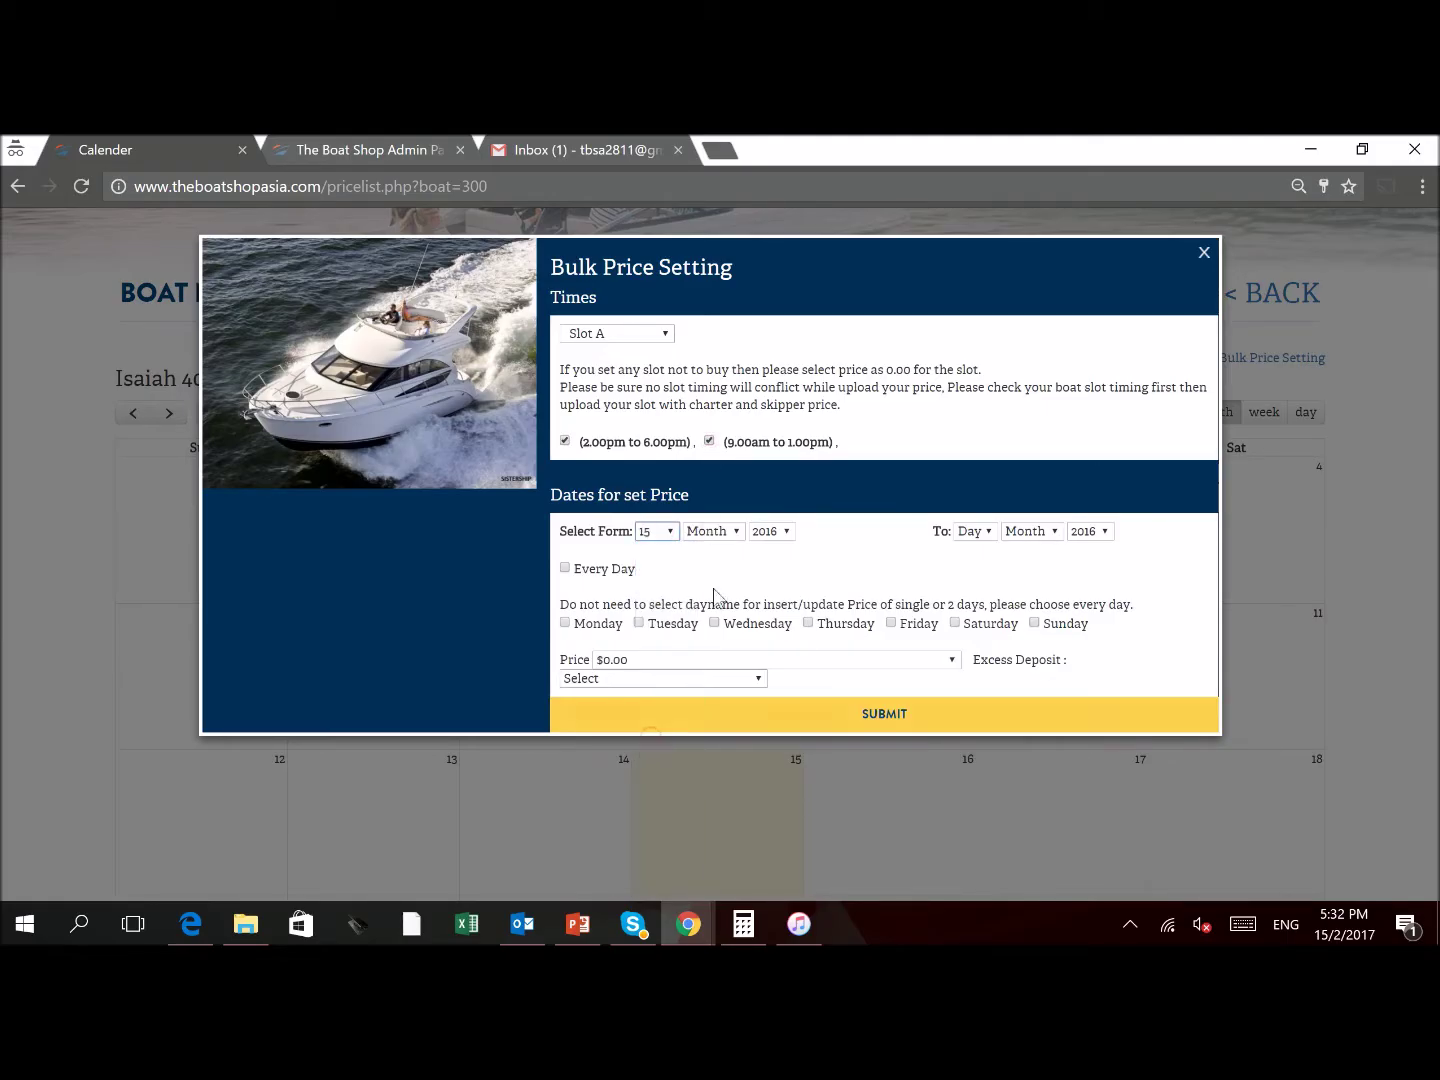
click(721, 534)
click(712, 583)
click(767, 533)
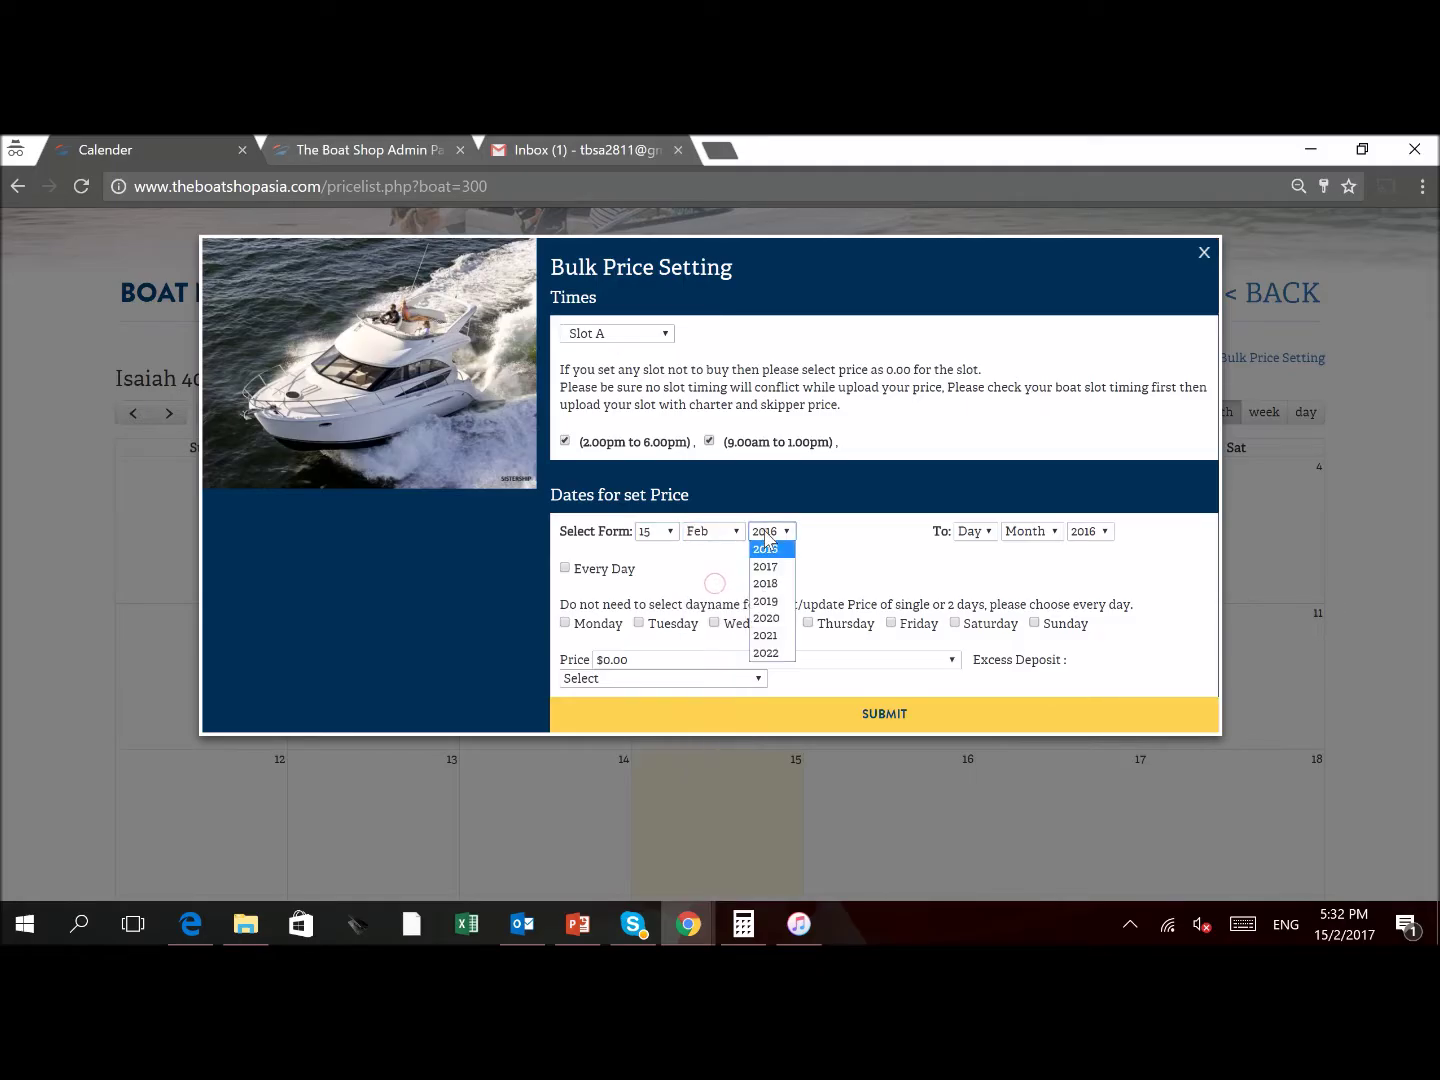
click(765, 566)
Set the bulk price end date to 31 Dec 2017
click(975, 531)
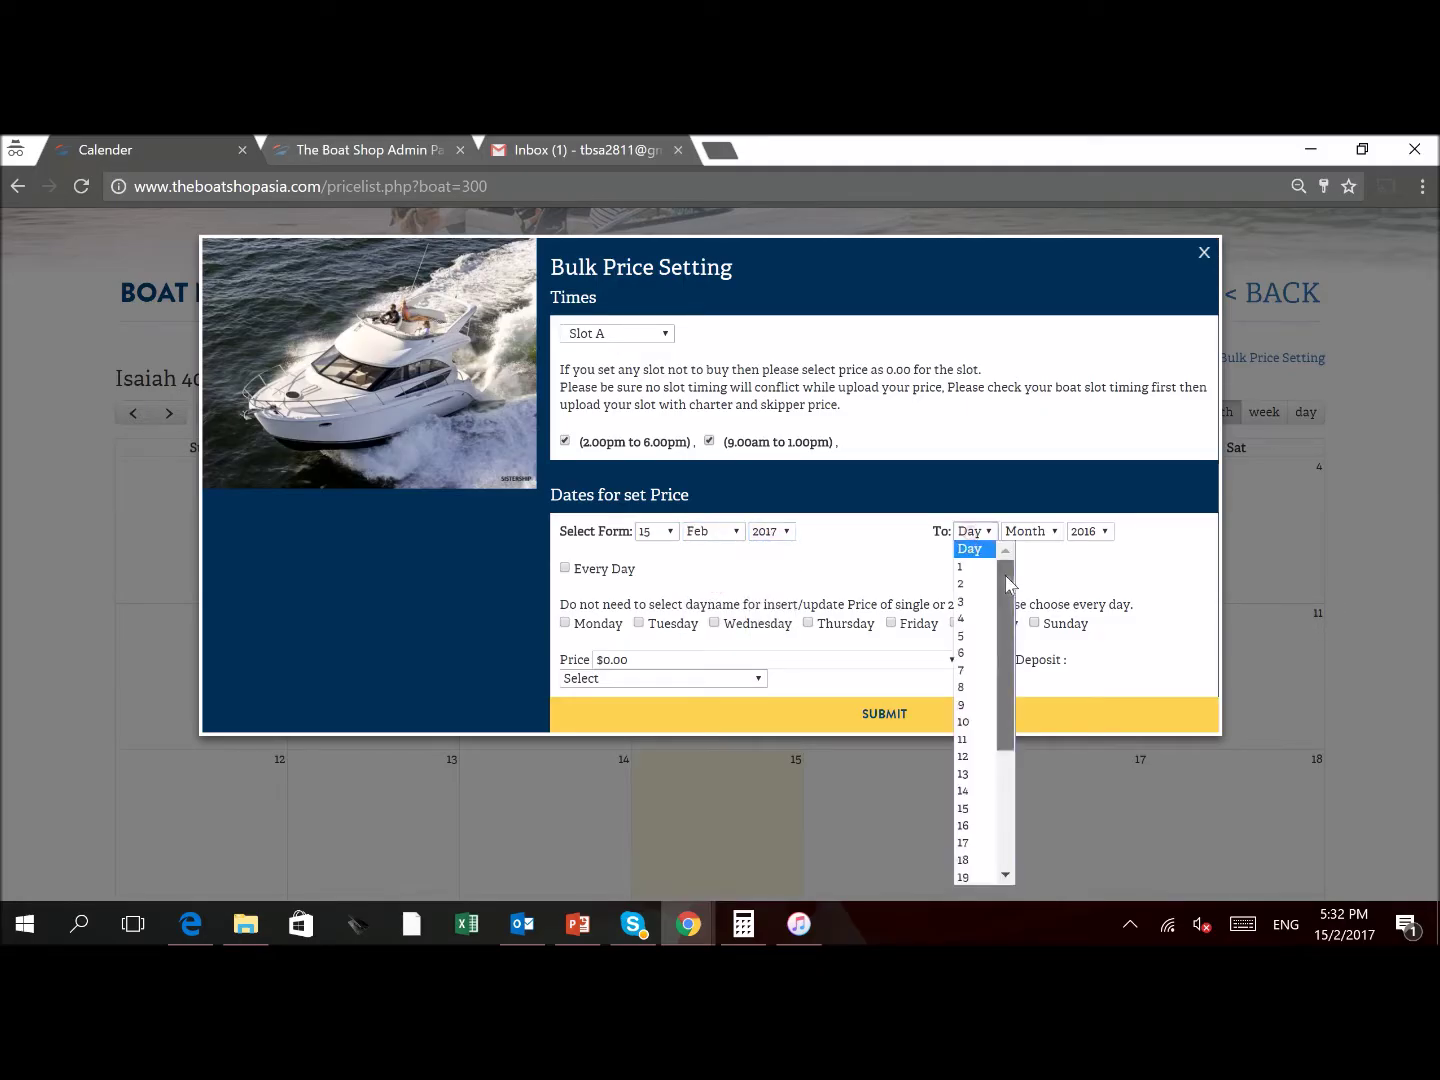
drag(1009, 581, 1036, 823)
click(964, 875)
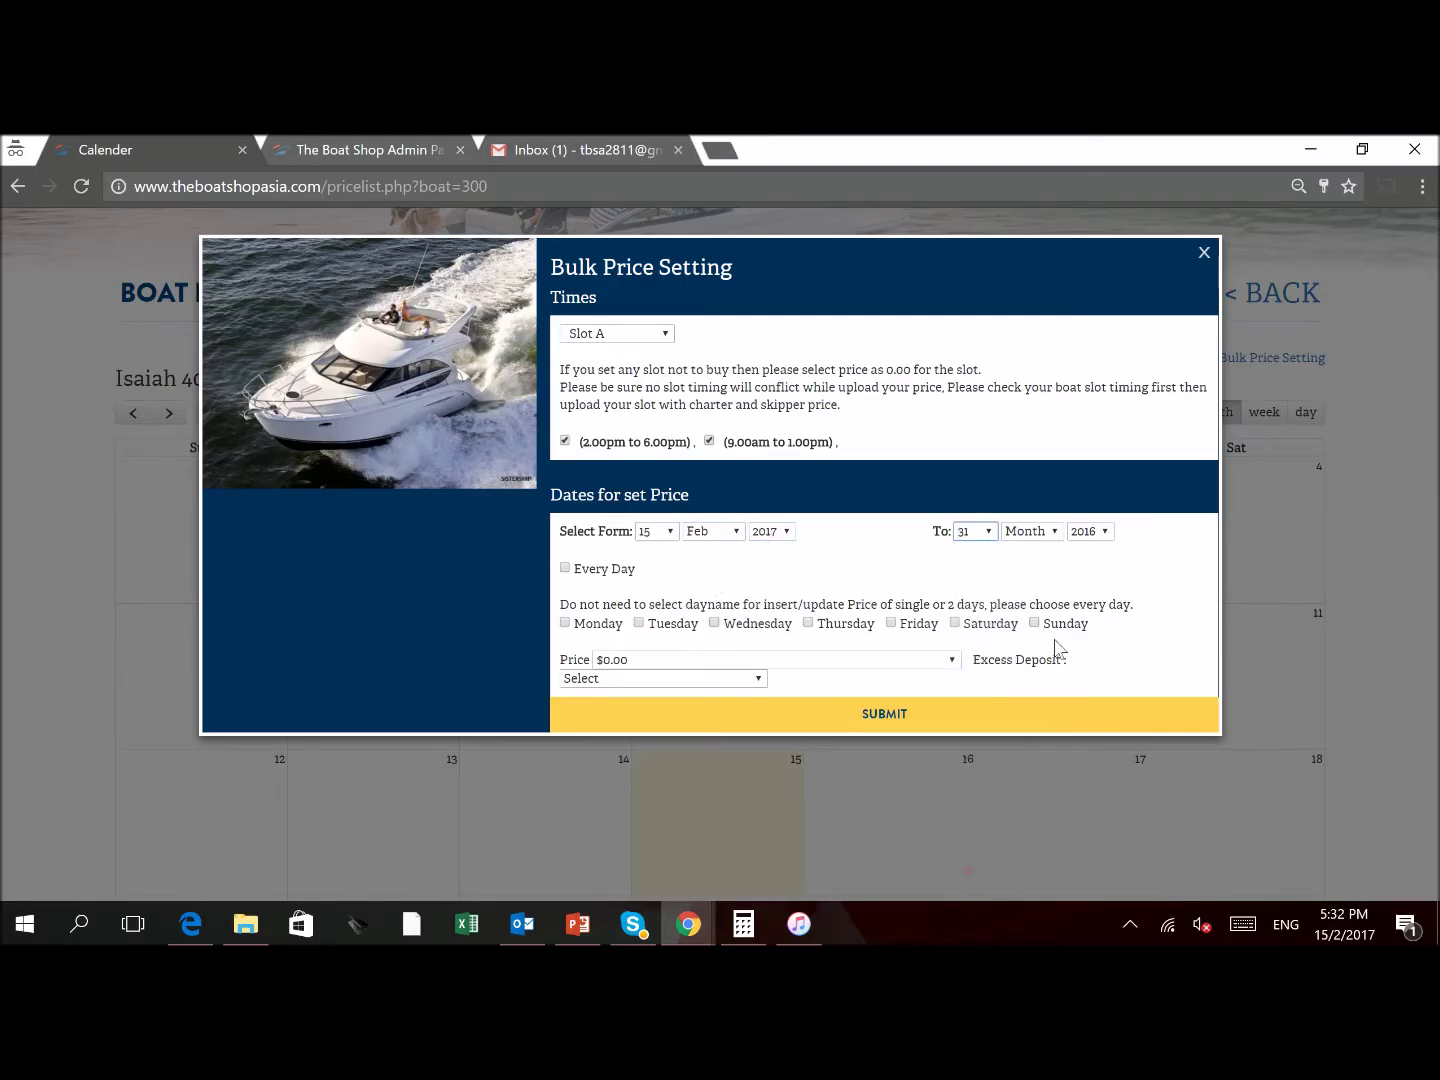
click(1052, 533)
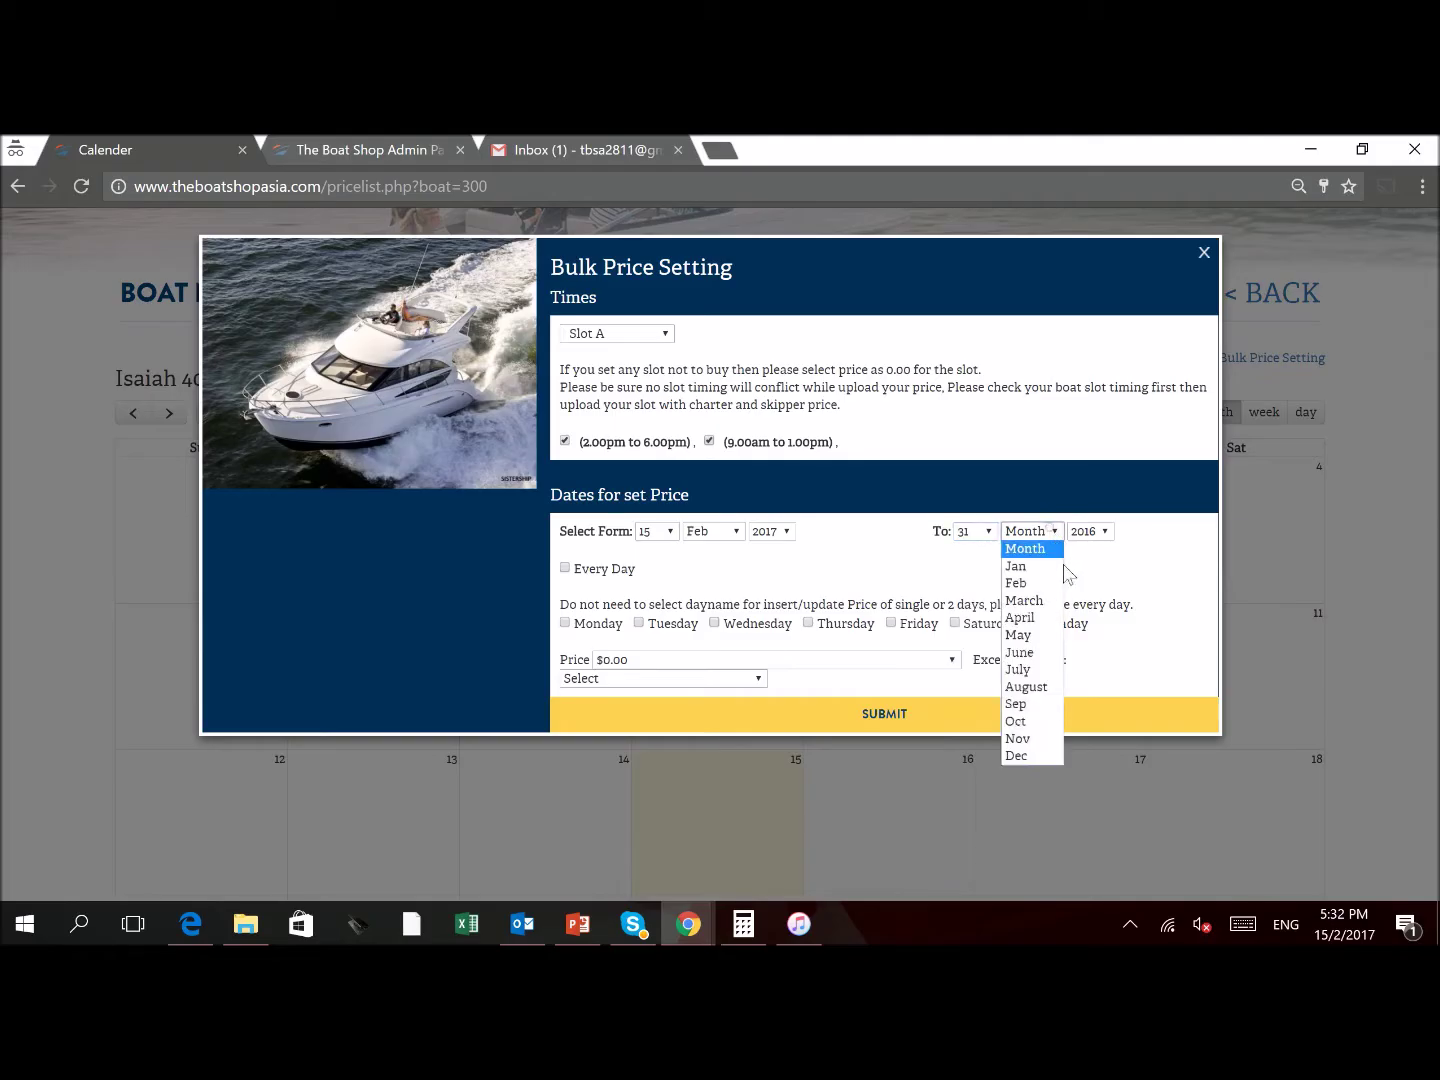
click(1038, 756)
click(1103, 532)
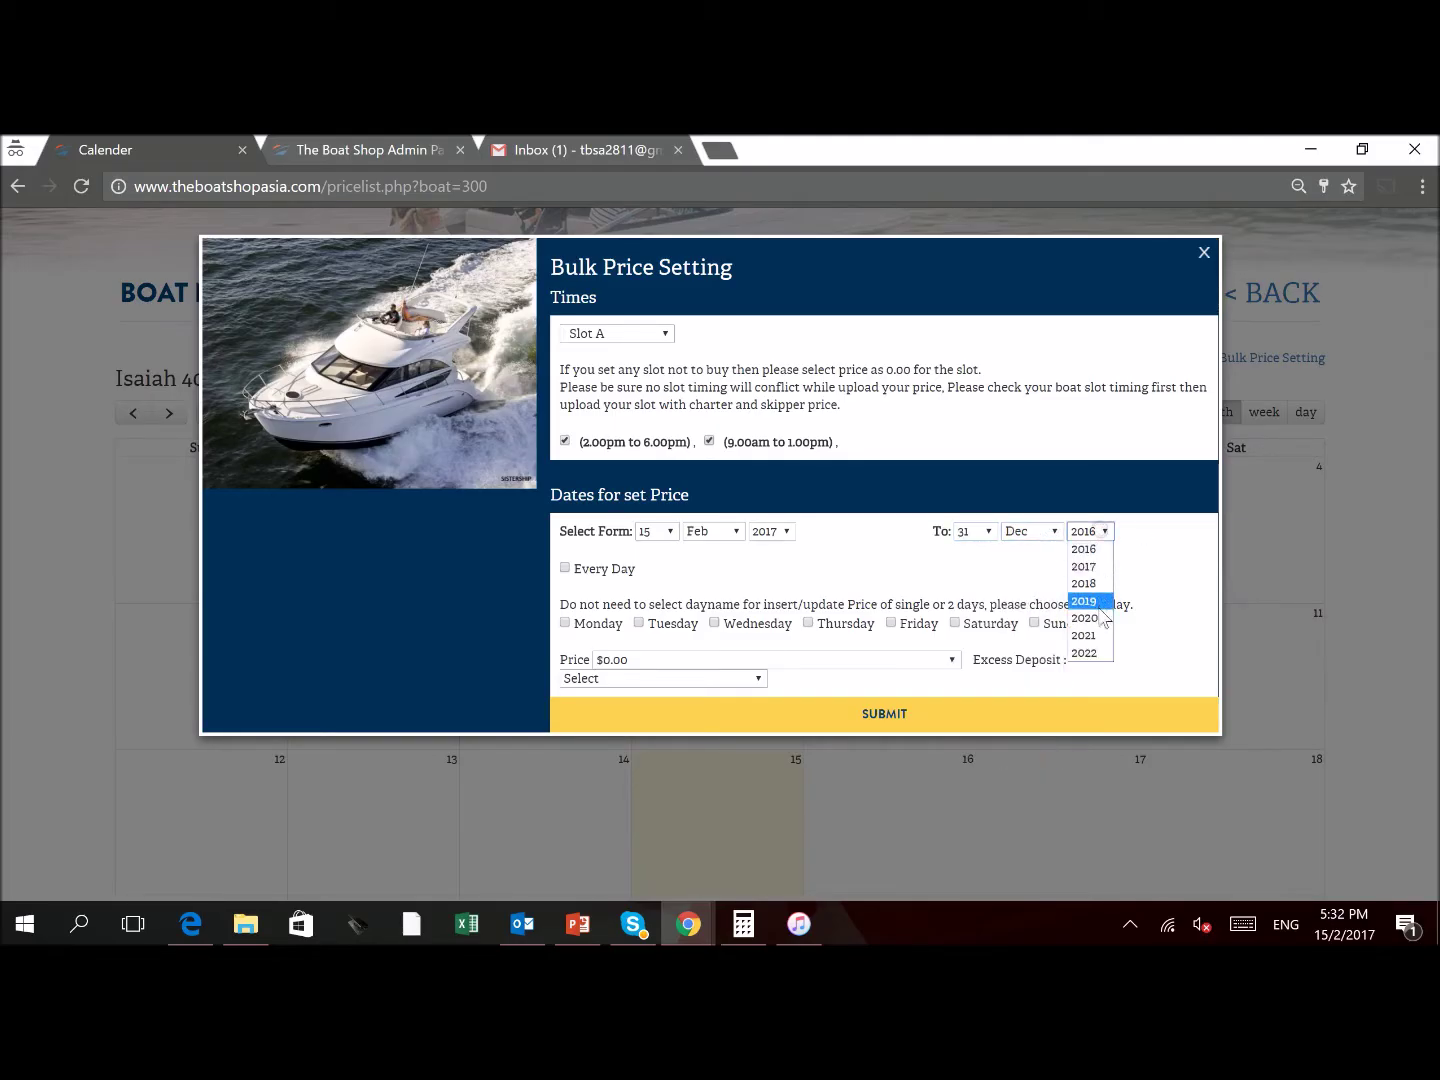
click(1087, 566)
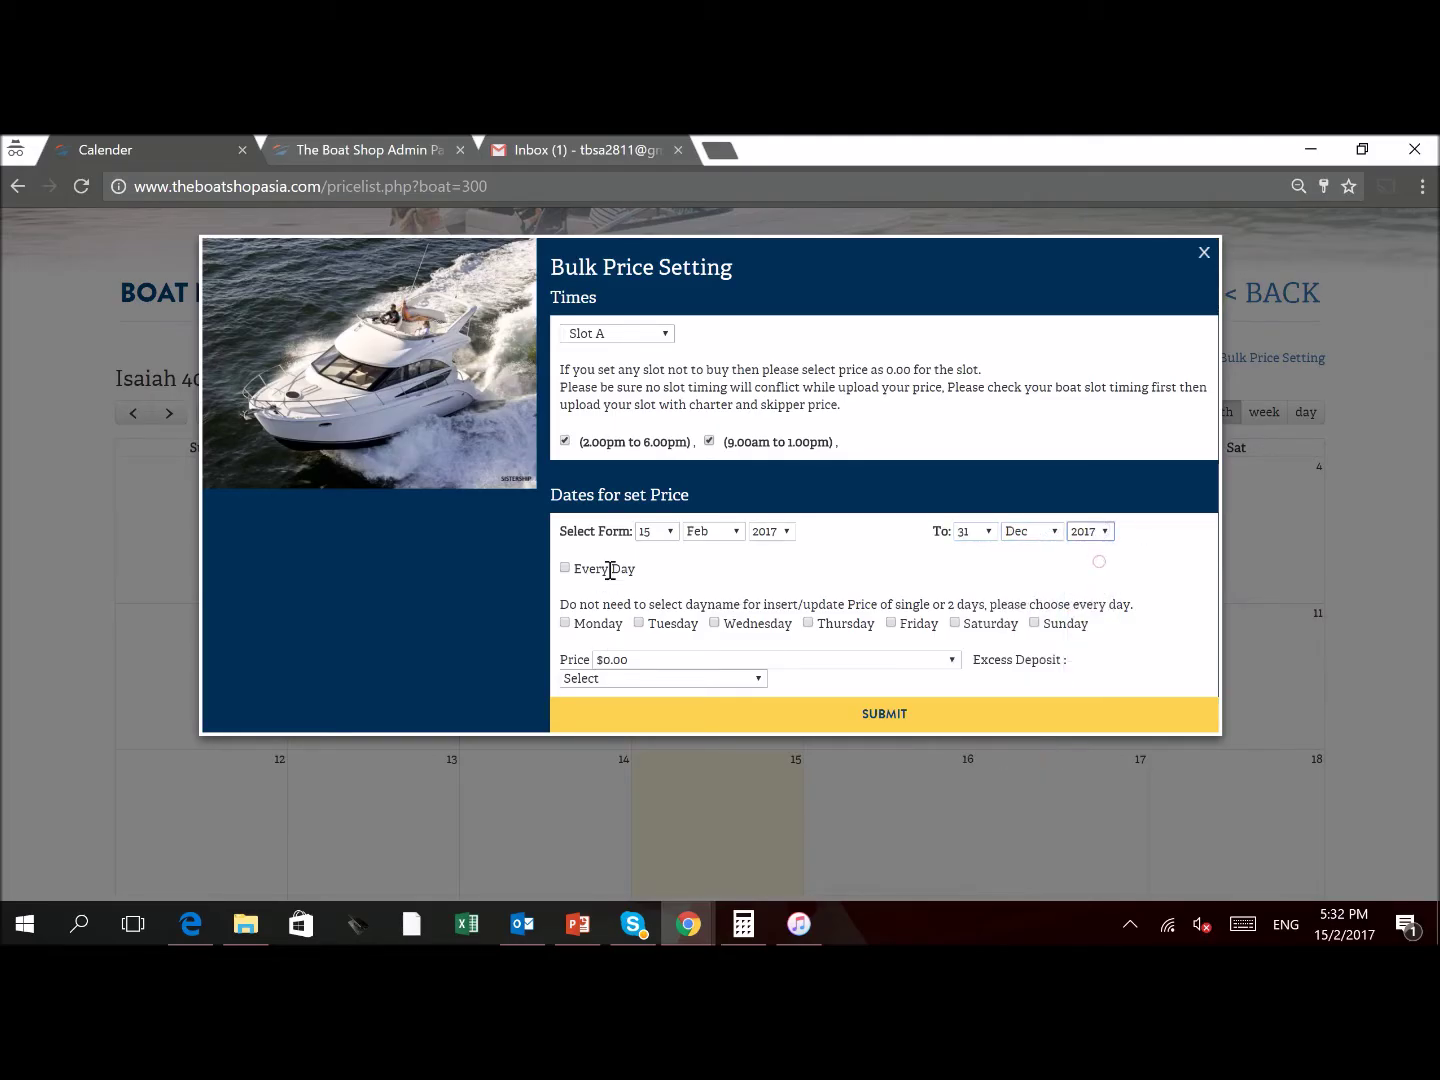
Apply the bulk price on Mondays and Tuesdays and browse the charter price list
click(565, 623)
click(638, 623)
click(805, 662)
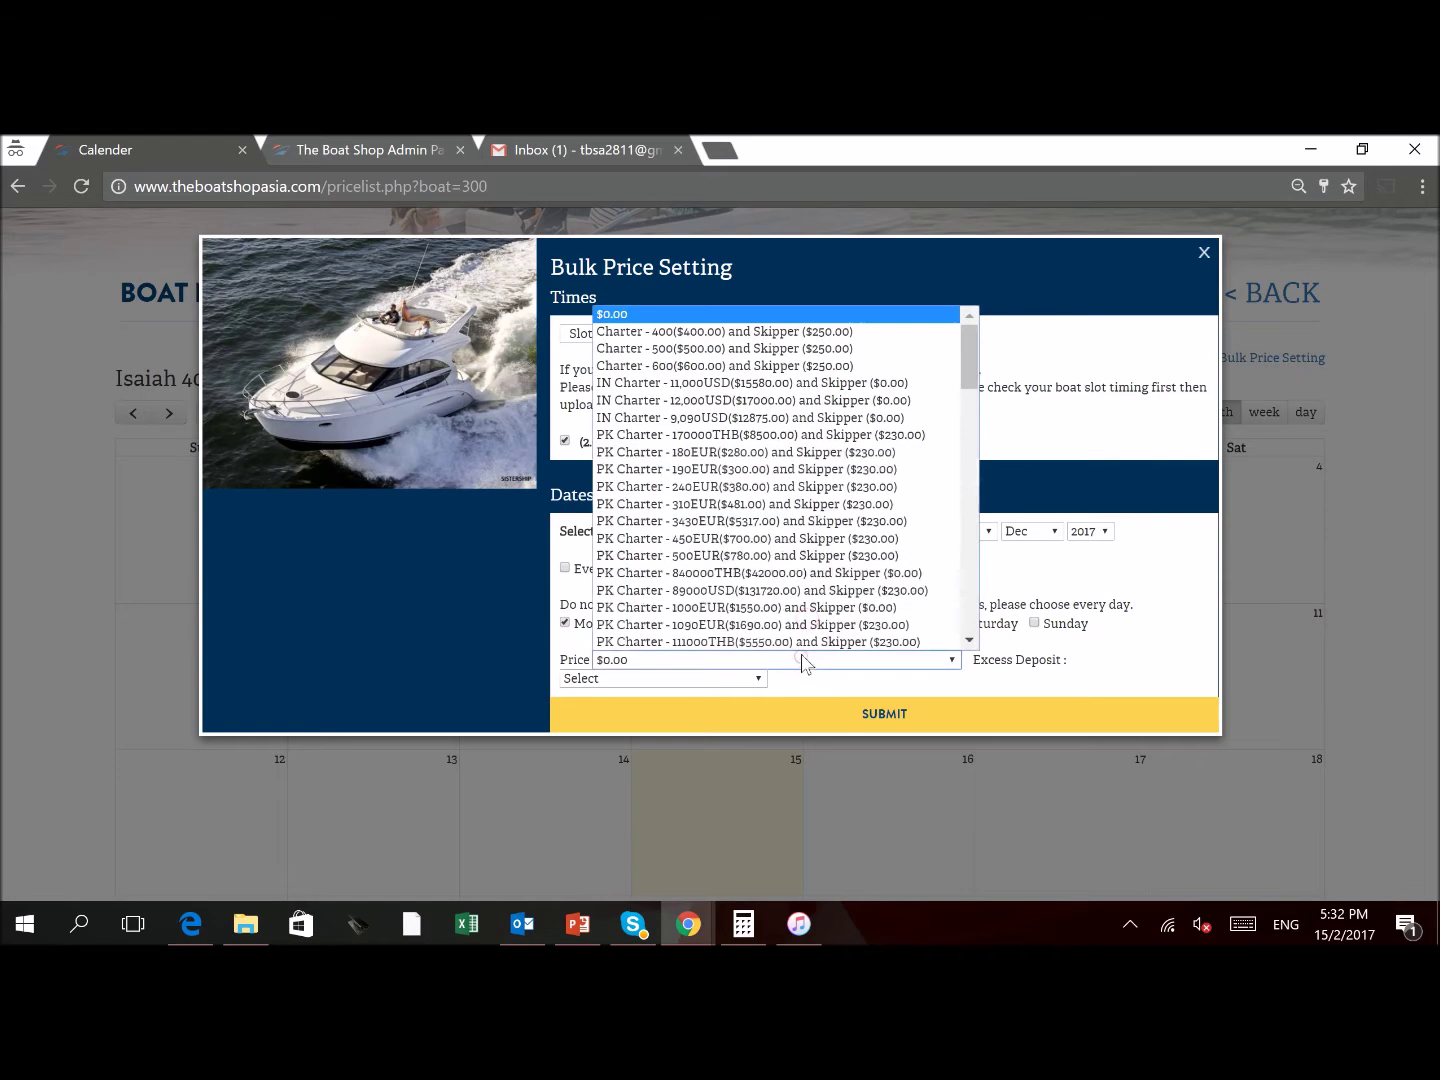
drag(972, 355, 990, 632)
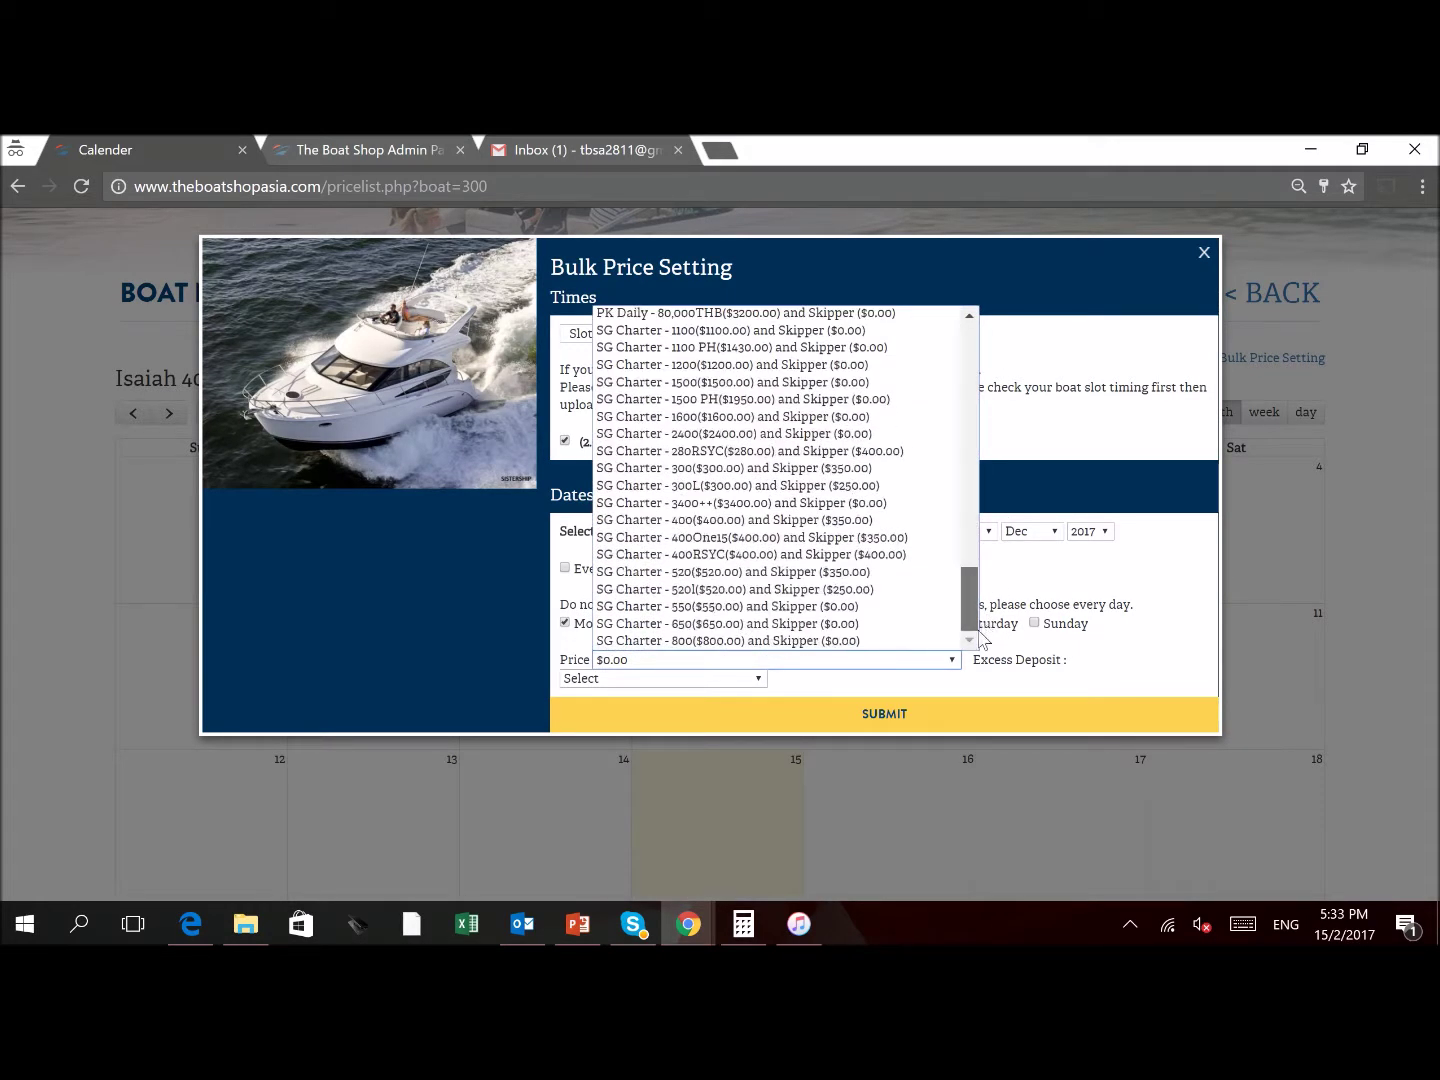
mouse_move(970, 599)
mouse_down()
mouse_move(968, 482)
mouse_move(973, 564)
mouse_up()
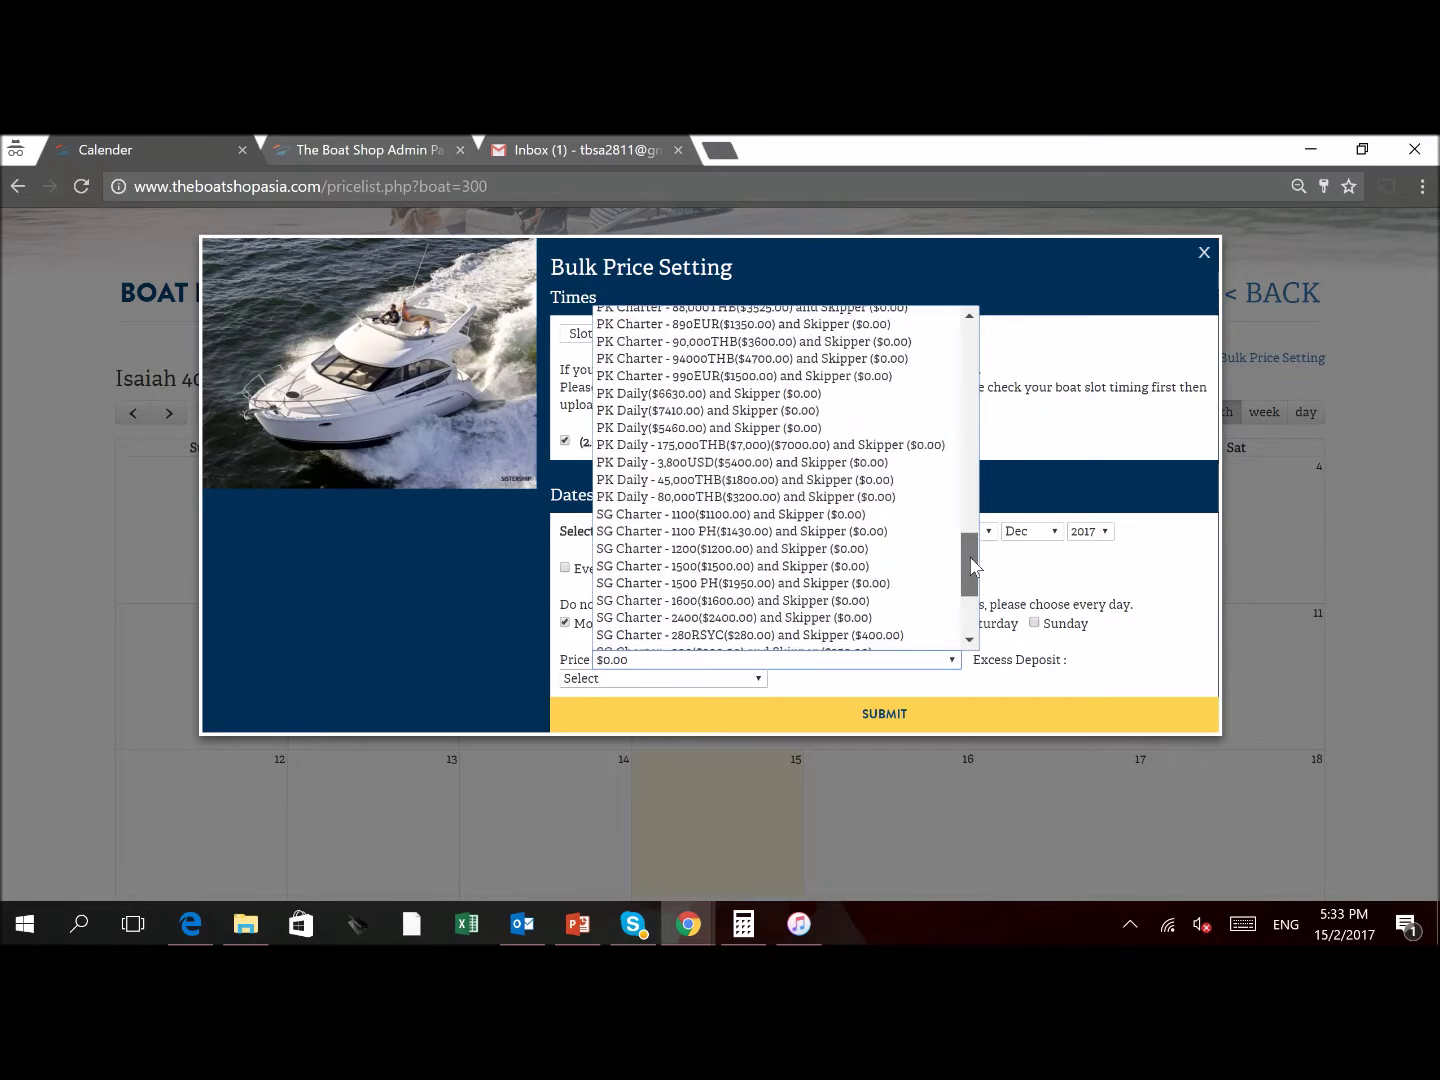